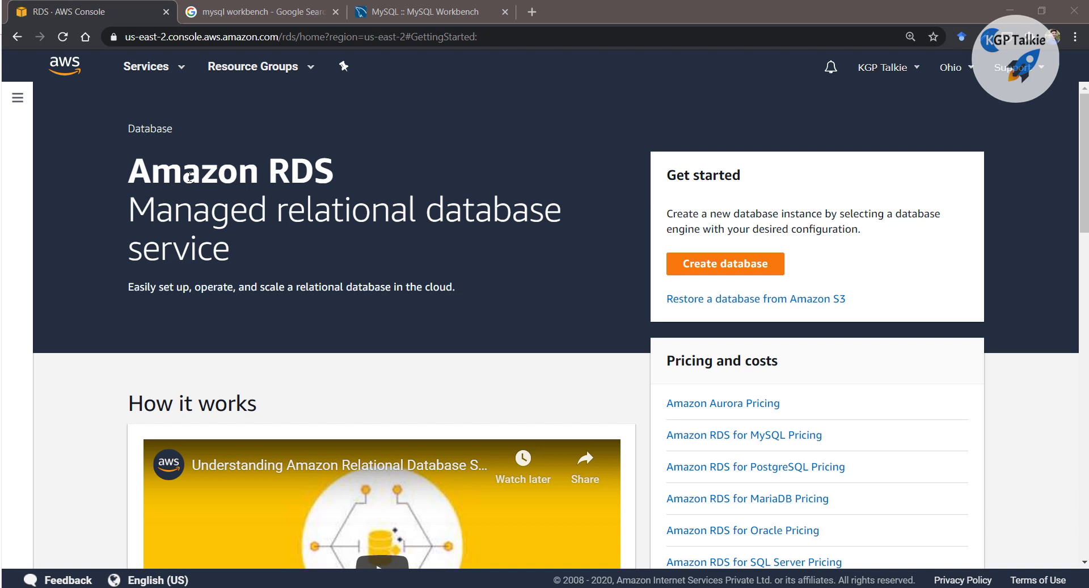
# Scroll through the RDS overview page, highlighting the Inexpensive heading
pyautogui.scroll(-7, 149, 249)
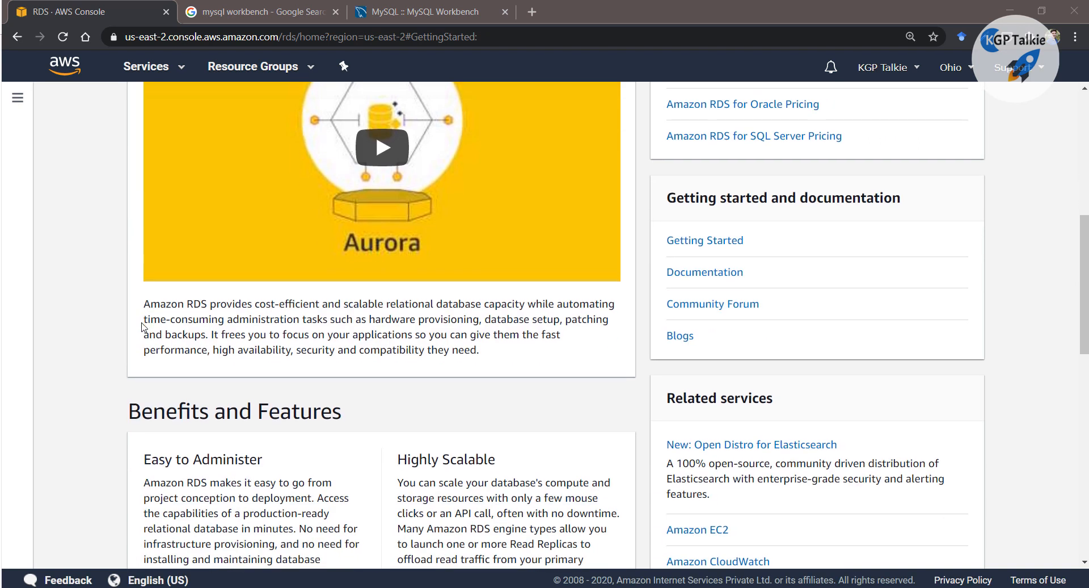
pyautogui.scroll(-1, 109, 323)
pyautogui.scroll(-2, 107, 332)
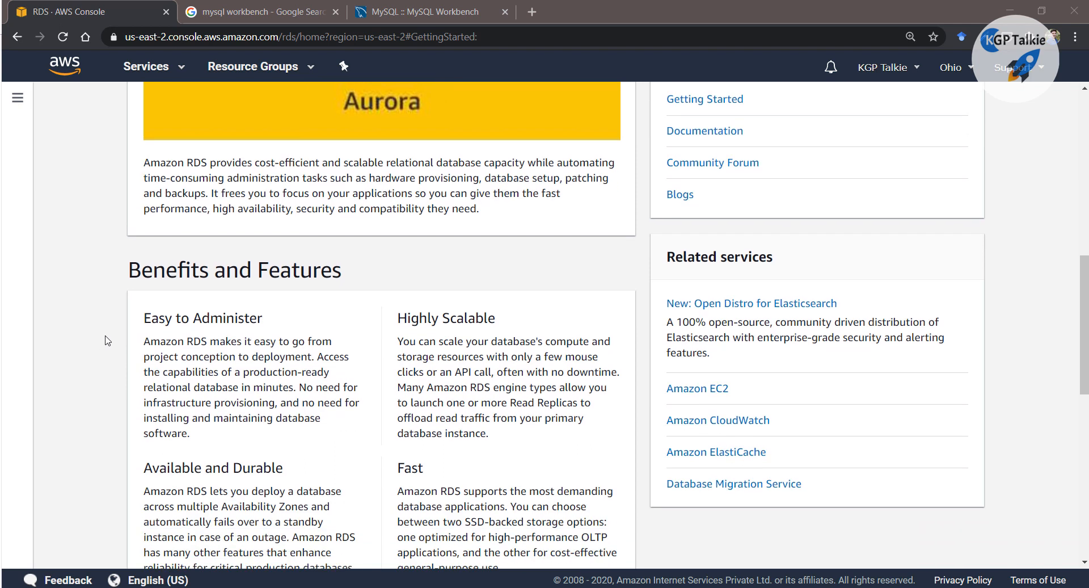
pyautogui.scroll(-3, 110, 344)
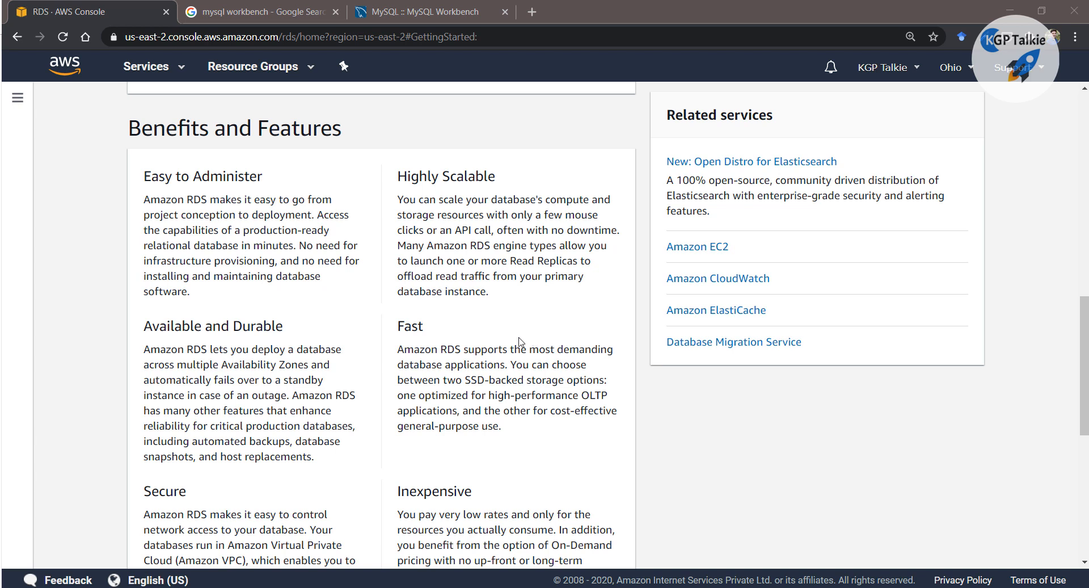
pyautogui.scroll(-1, 99, 270)
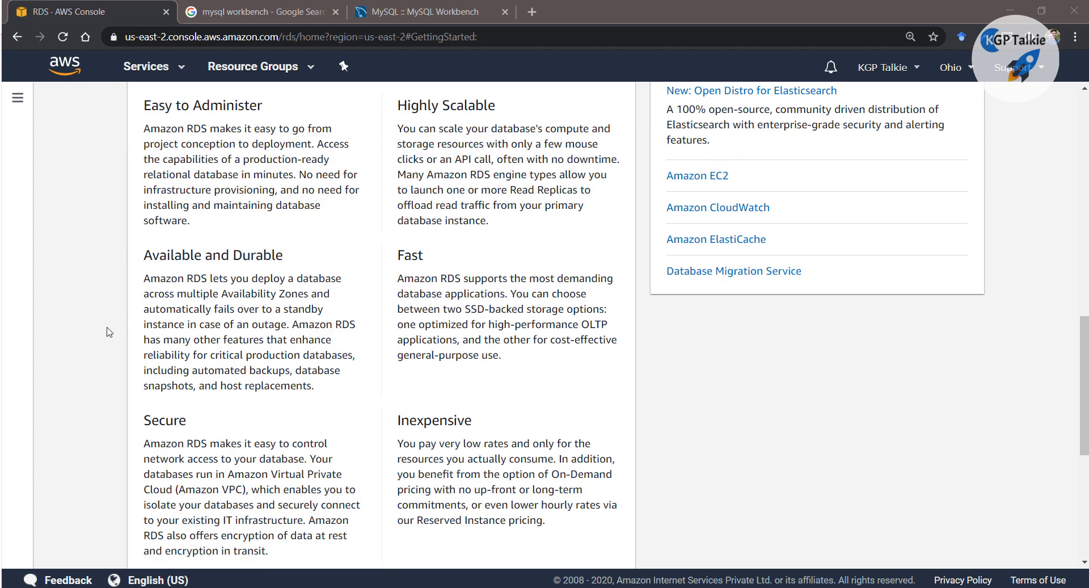
pyautogui.moveTo(396, 423); pyautogui.dragTo(475, 425)
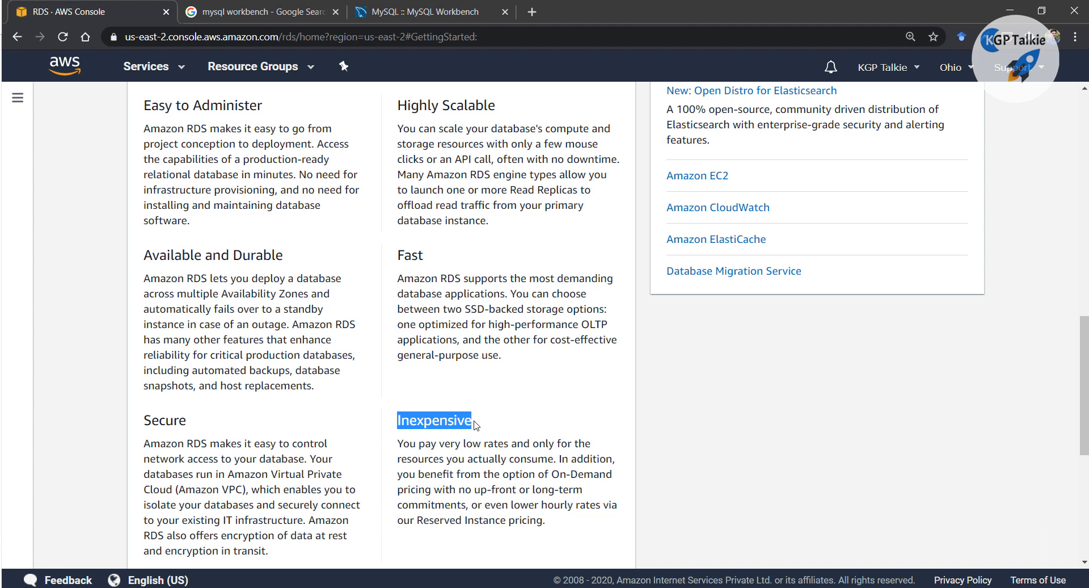
pyautogui.scroll(-6, 475, 425)
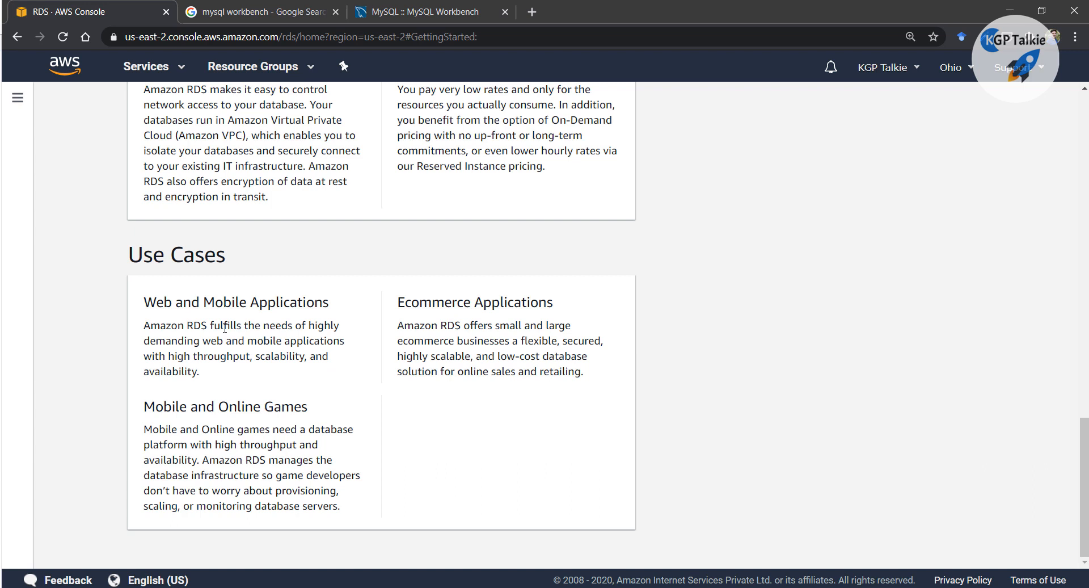
pyautogui.scroll(15, 292, 284)
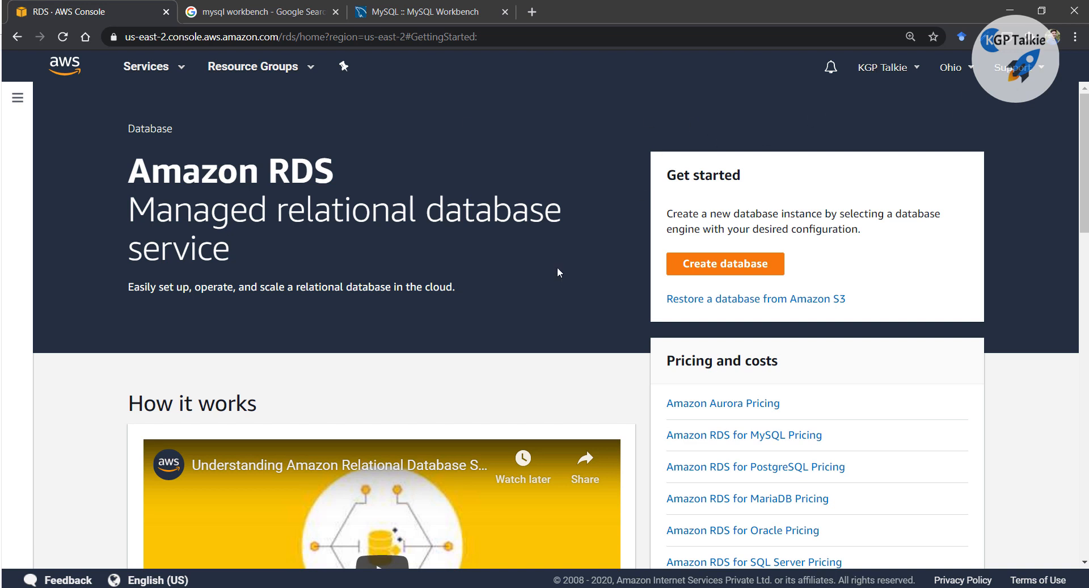
# Search the AWS services for 'rds' and open the RDS dashboard
pyautogui.click(182, 68)
pyautogui.write('re')
pyautogui.press('BackSpace')
pyautogui.write('ds')
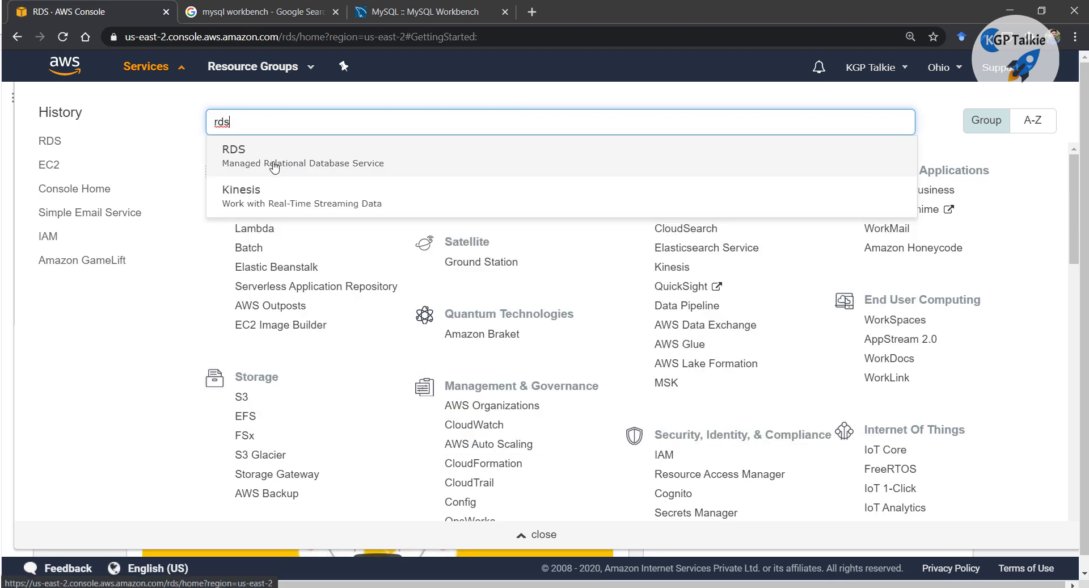
pyautogui.click(274, 165)
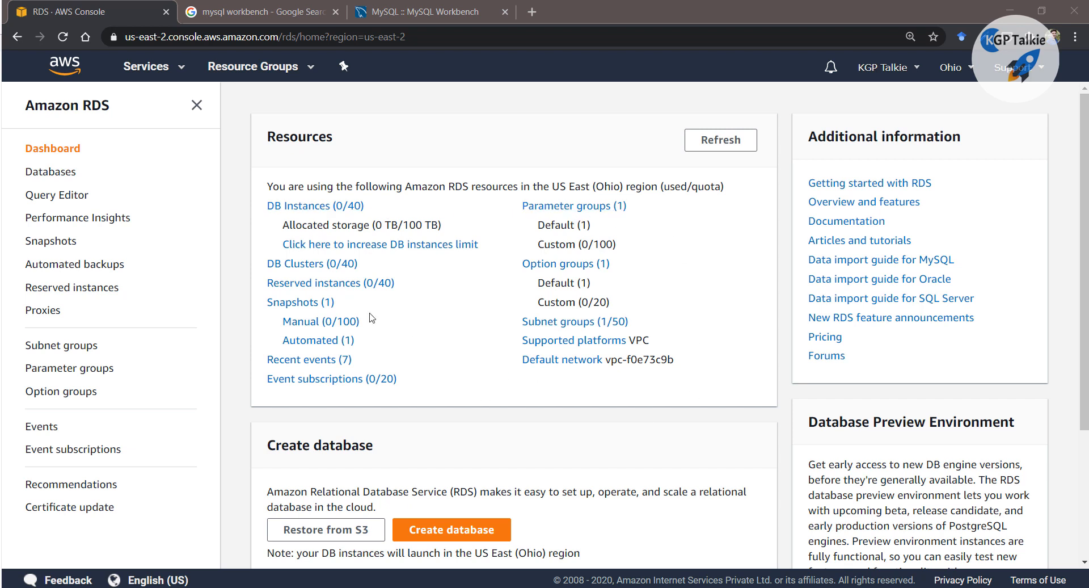
# Start a new database, dismiss the feedback banner and look over the Create database form
pyautogui.click(439, 523)
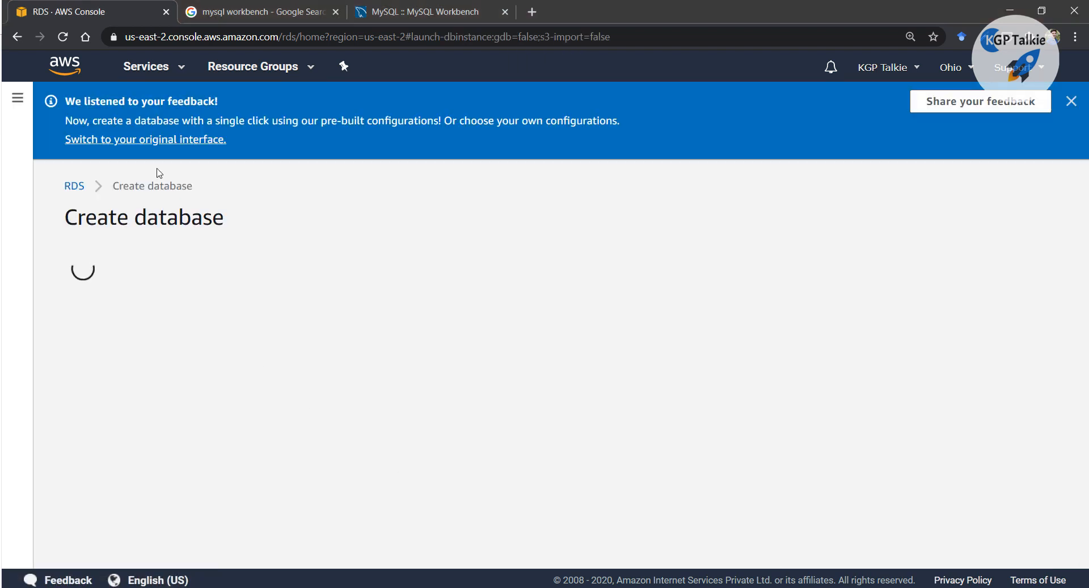
pyautogui.click(1070, 103)
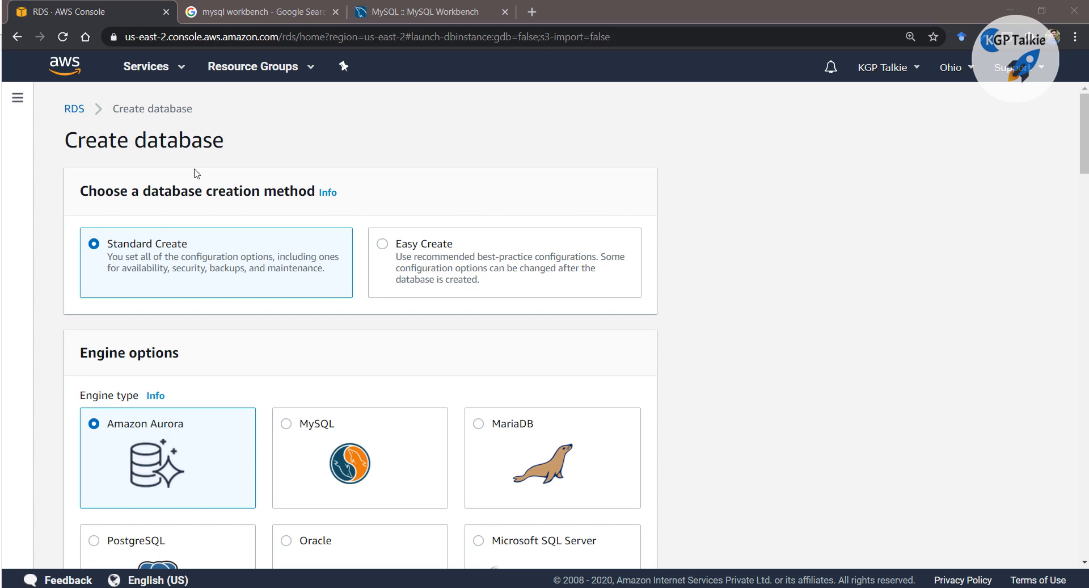
pyautogui.scroll(-15, 276, 302)
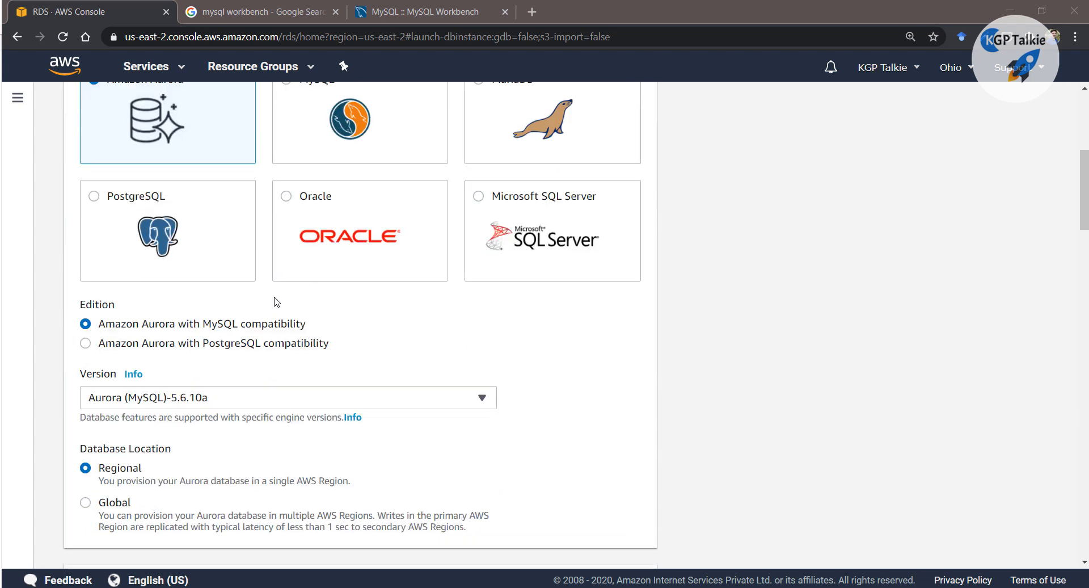
pyautogui.scroll(-10, 276, 301)
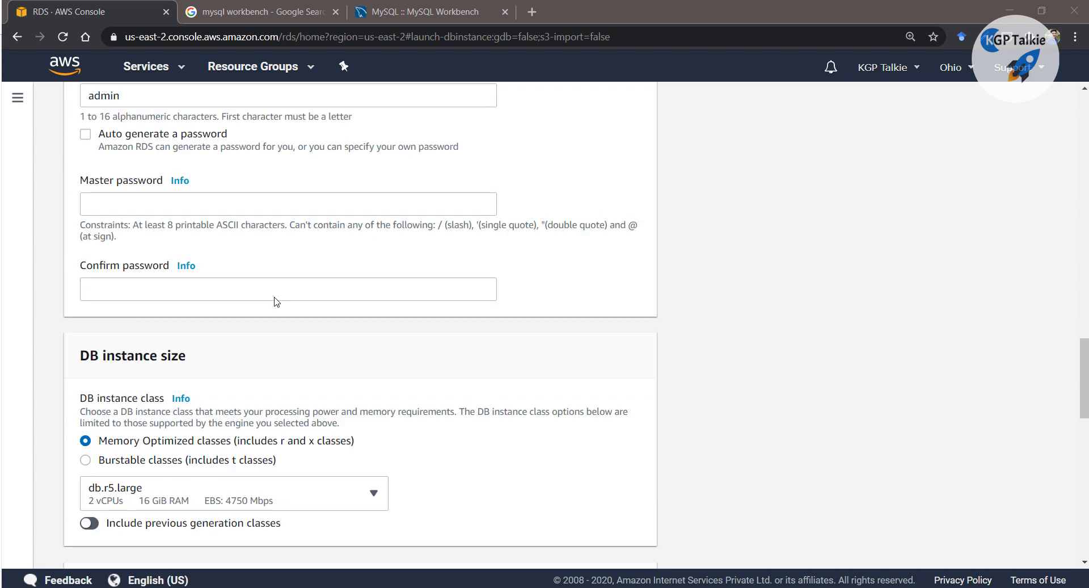
pyautogui.scroll(18, 276, 301)
pyautogui.scroll(10, 276, 301)
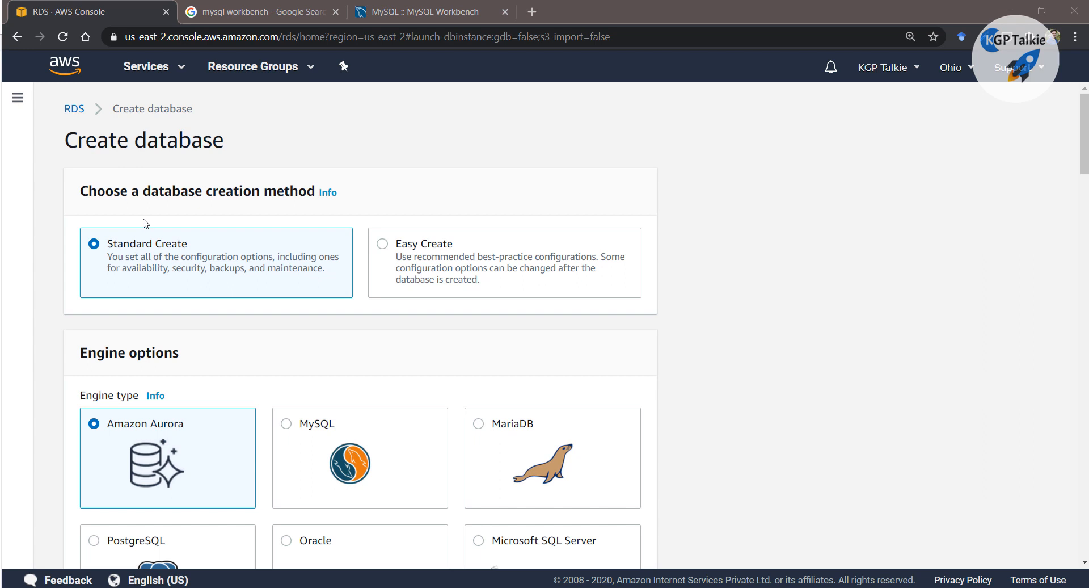
pyautogui.click(384, 246)
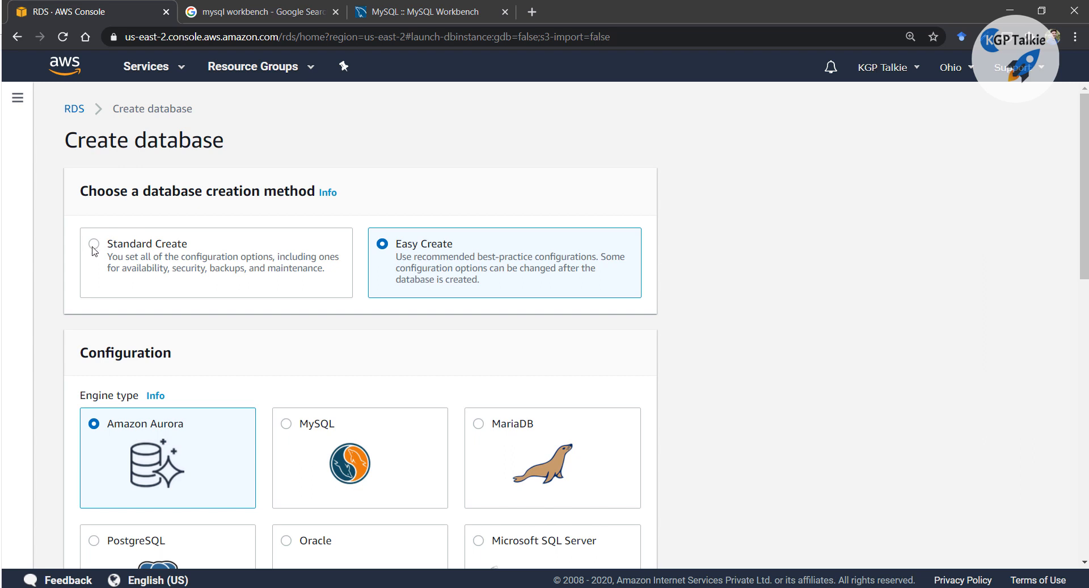
pyautogui.click(94, 245)
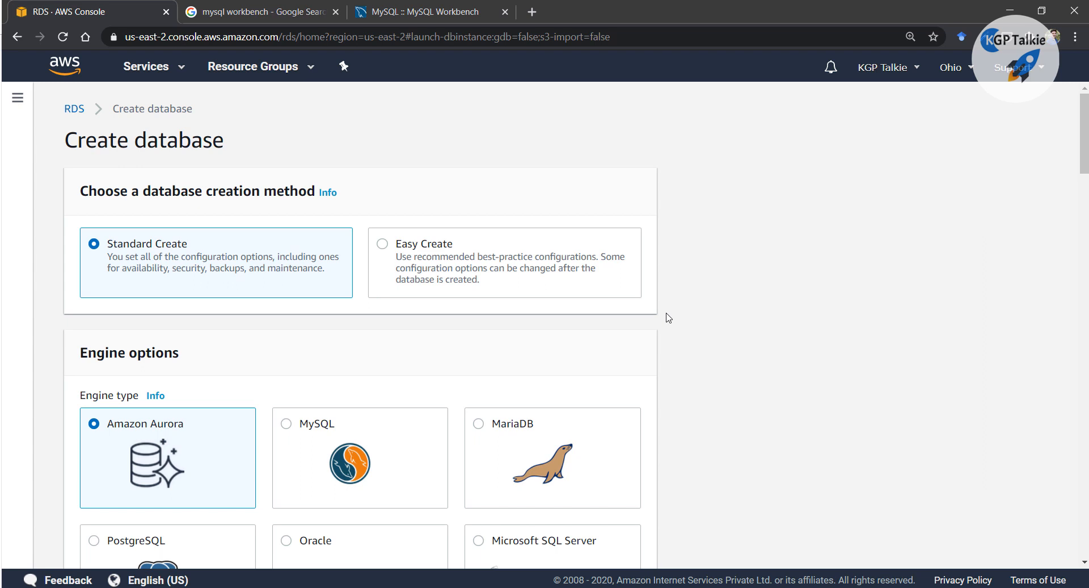
pyautogui.scroll(-2, 670, 341)
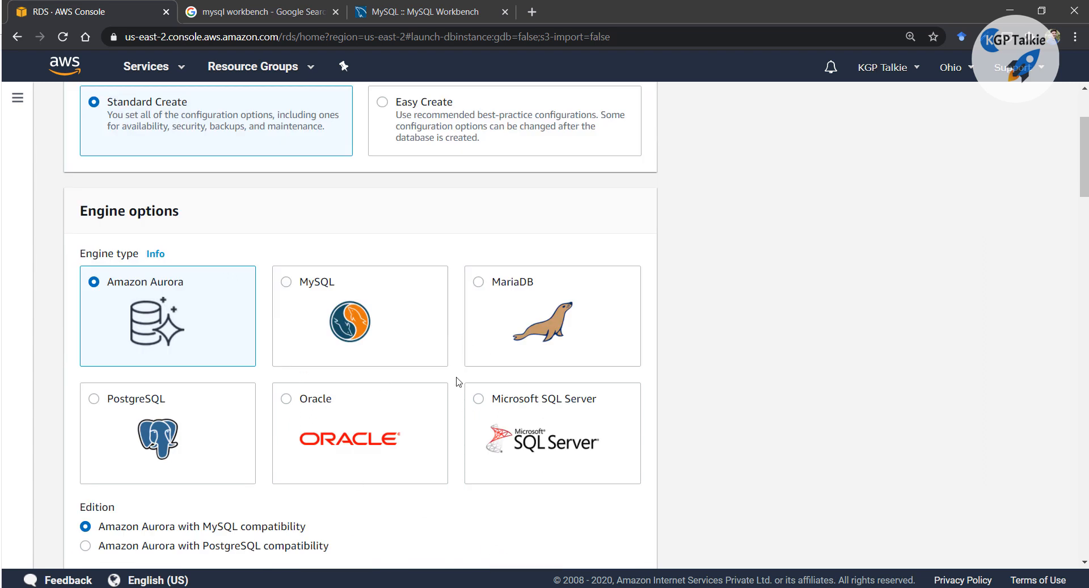
pyautogui.scroll(3, 244, 238)
pyautogui.scroll(-1, 218, 413)
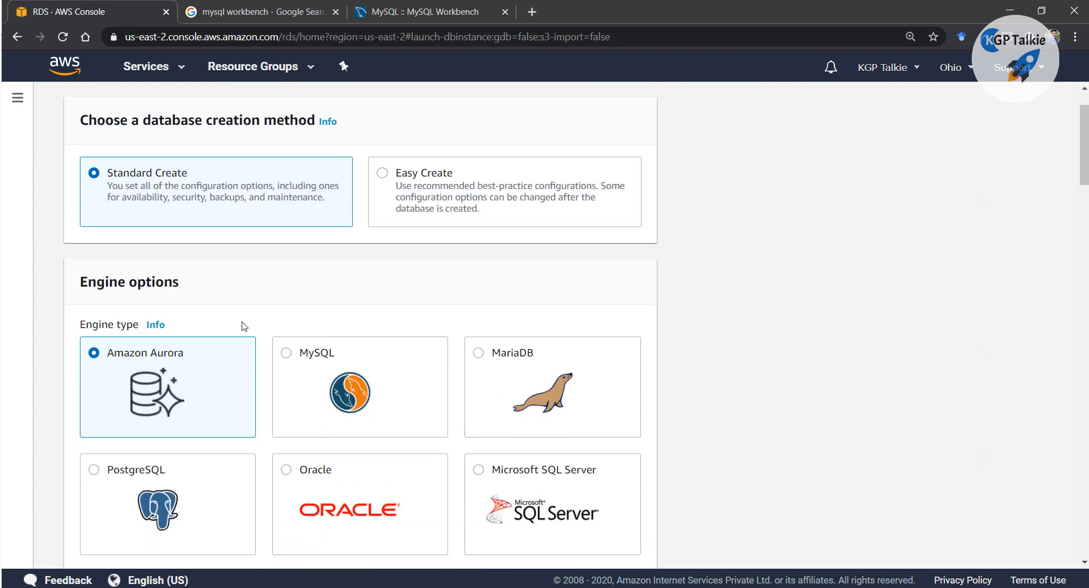
pyautogui.scroll(-2, 266, 352)
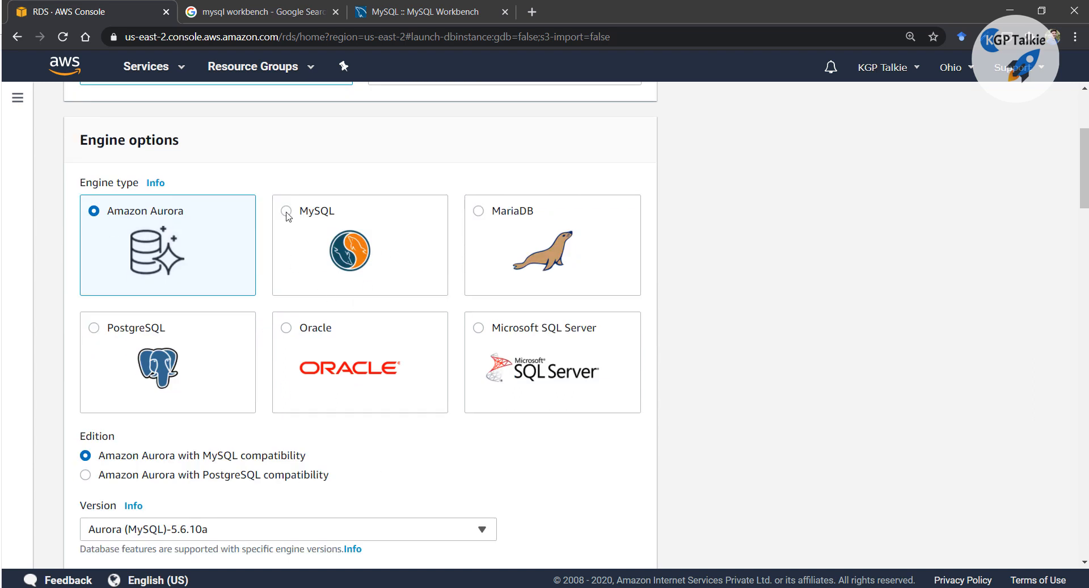
# Choose the MySQL engine and keep version MySQL 8.0.17 after browsing the version list
pyautogui.click(286, 211)
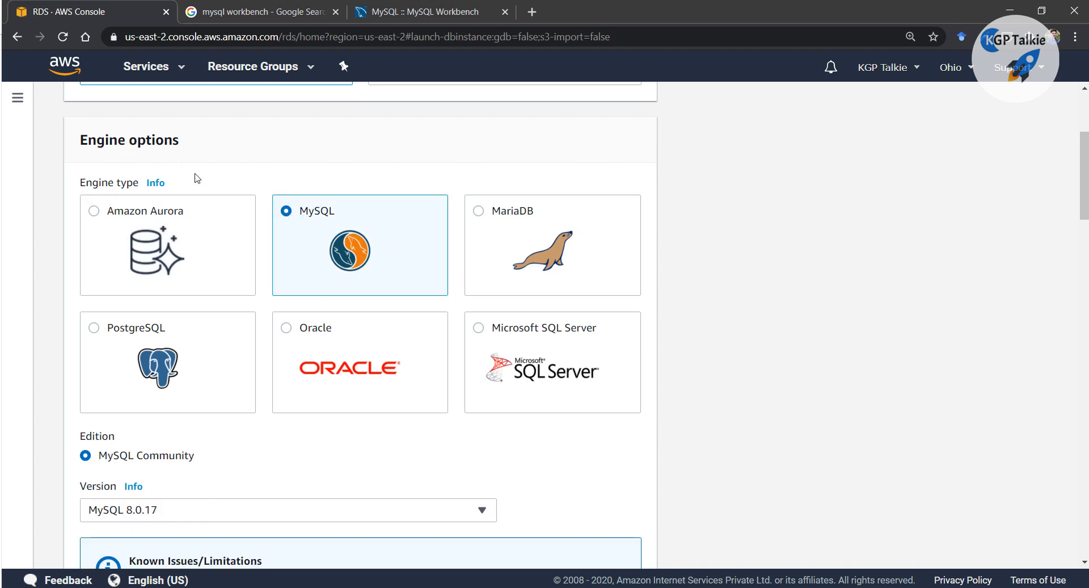
pyautogui.scroll(-4, 318, 229)
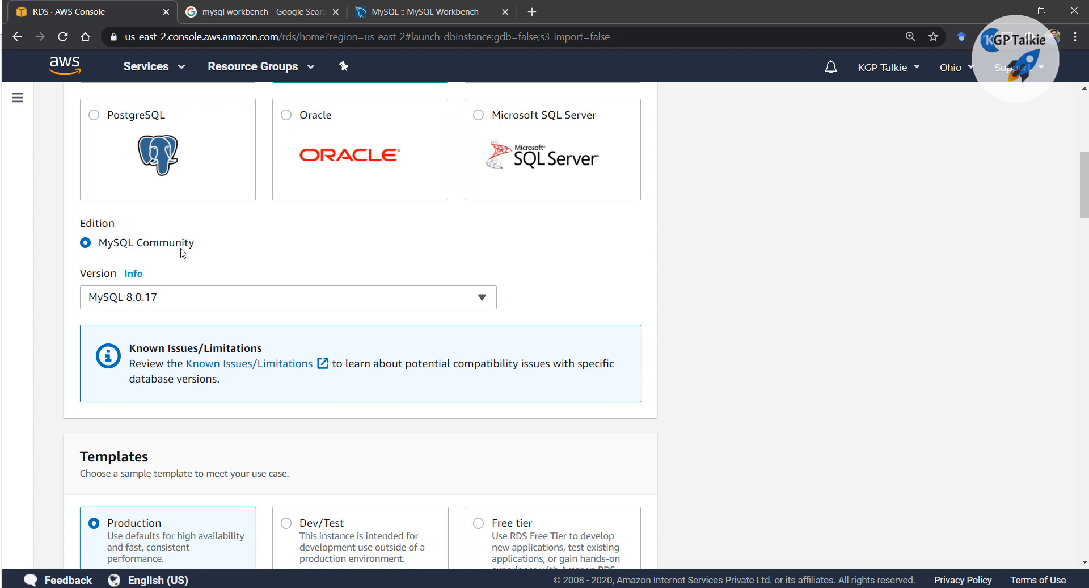
pyautogui.click(445, 298)
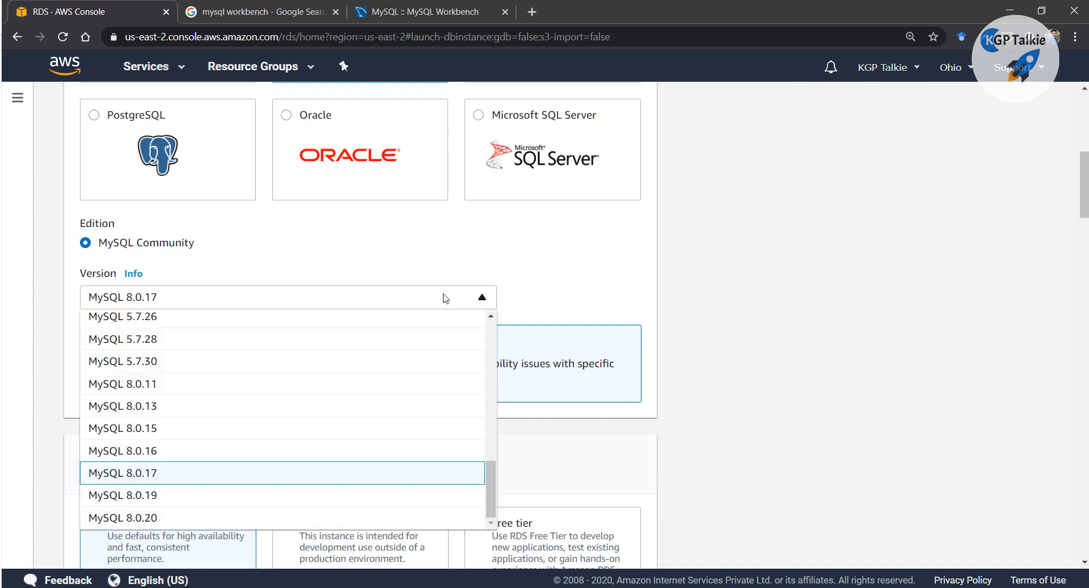
pyautogui.scroll(4, 257, 467)
pyautogui.scroll(10, 195, 433)
pyautogui.scroll(-7, 617, 439)
pyautogui.scroll(-4, 290, 373)
pyautogui.scroll(-7, 289, 374)
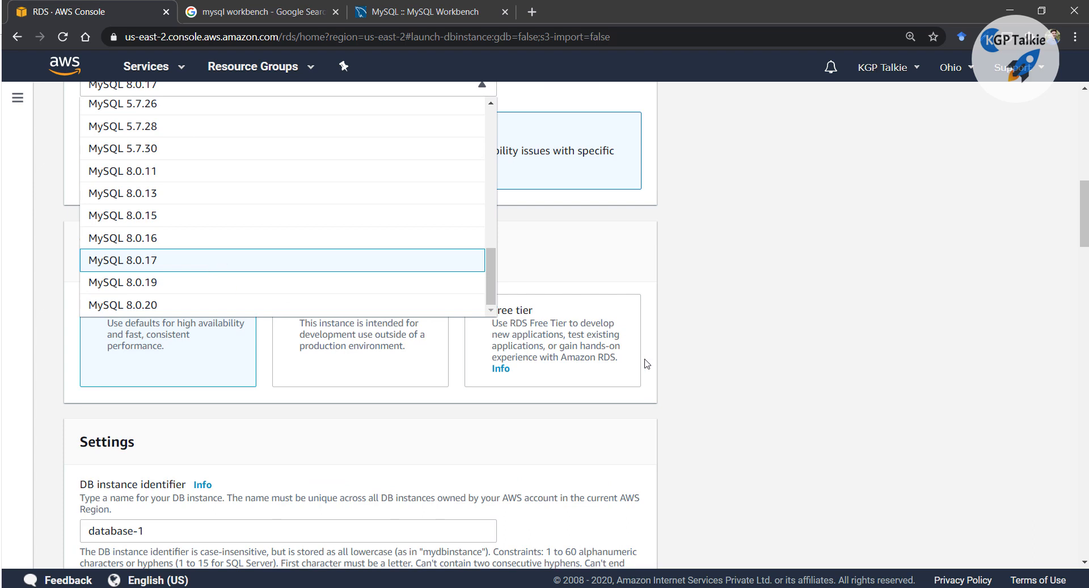
pyautogui.scroll(4, 623, 341)
pyautogui.click(729, 383)
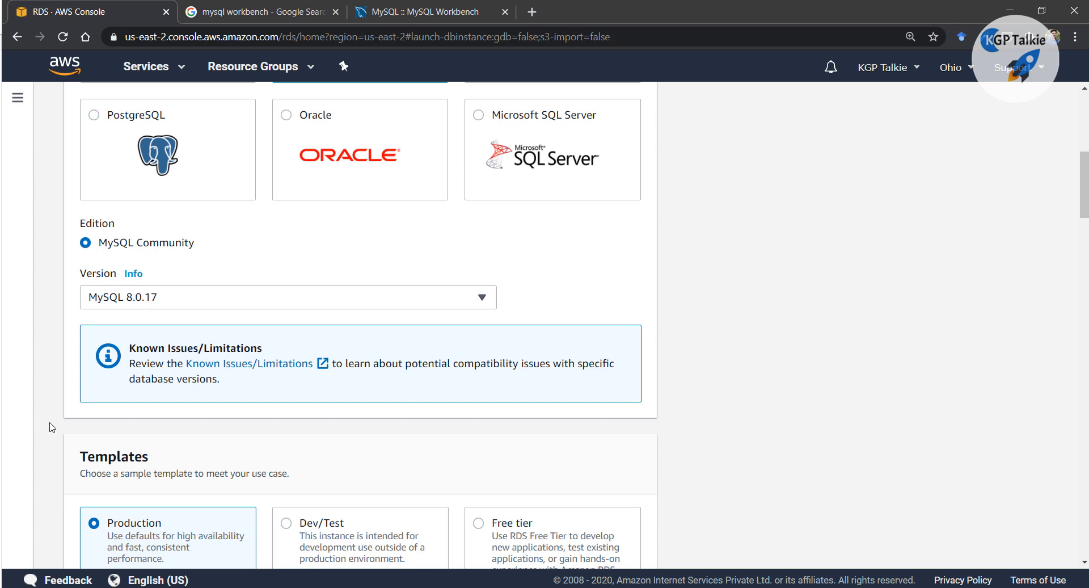
pyautogui.scroll(-4, 54, 420)
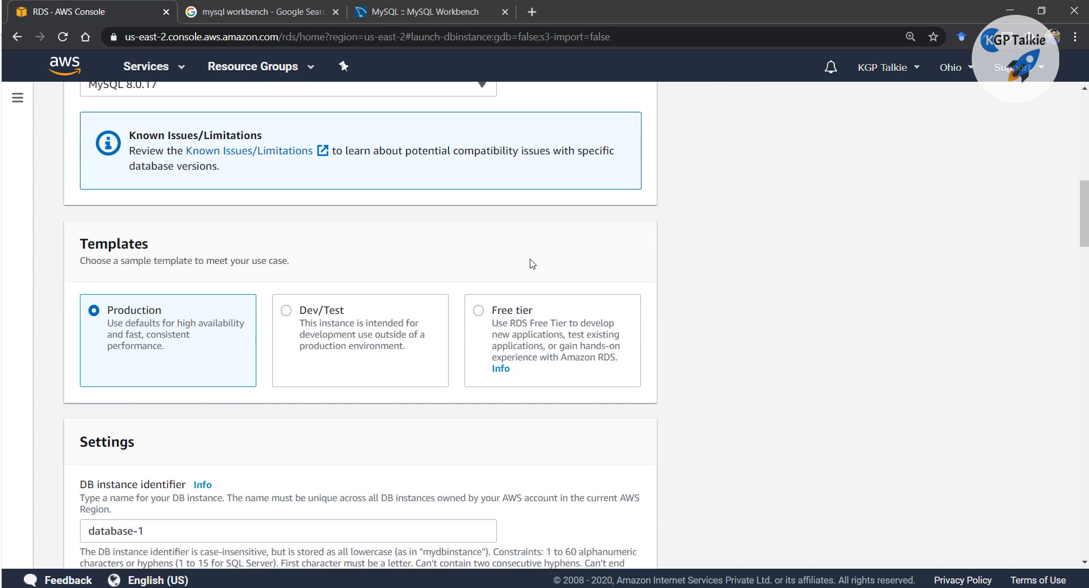
# Select the Free tier template for the new database
pyautogui.click(479, 314)
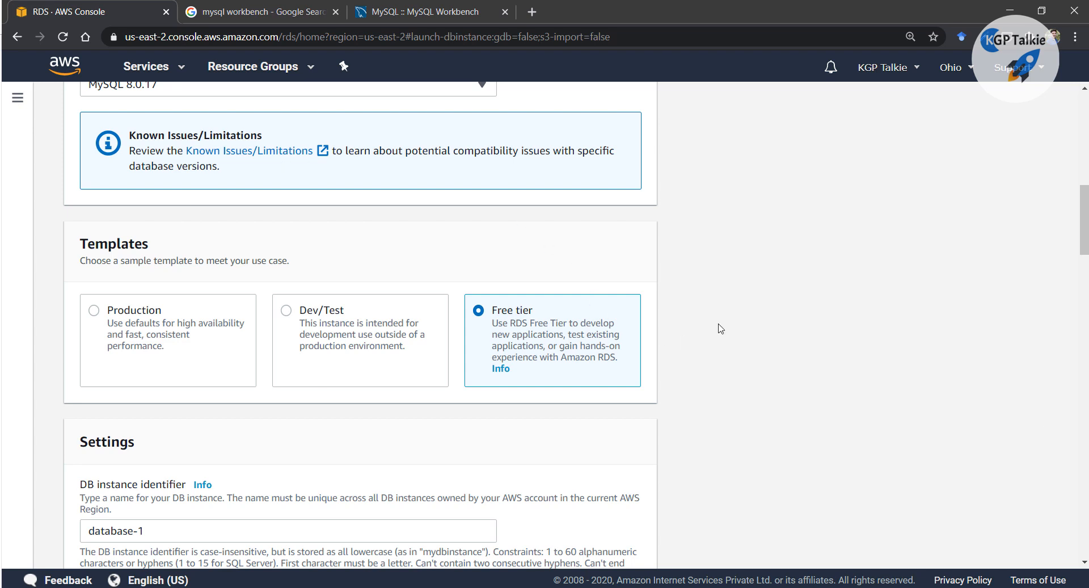
pyautogui.scroll(-1, 718, 329)
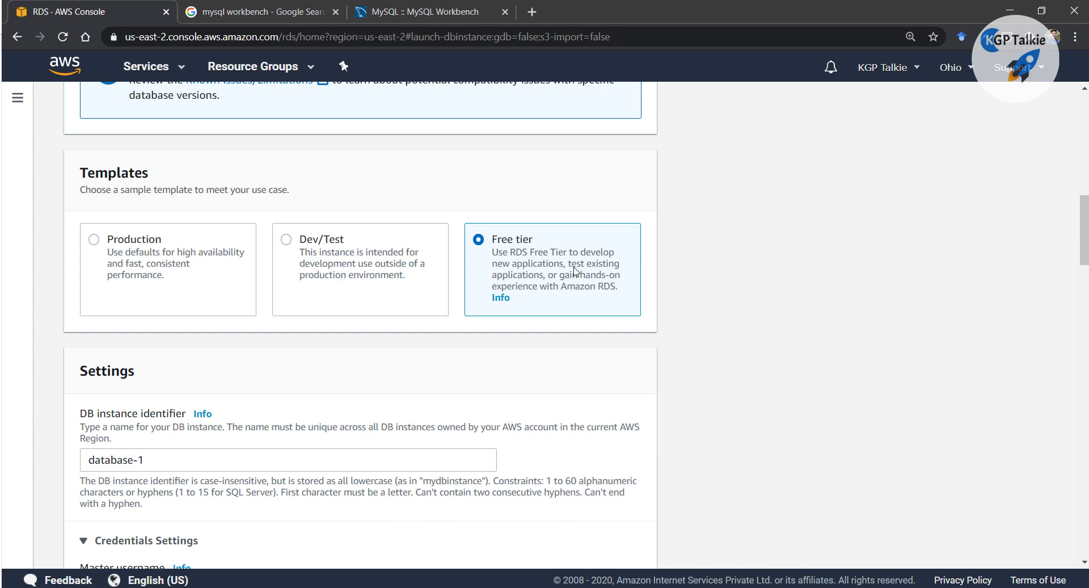
pyautogui.scroll(-2, 546, 350)
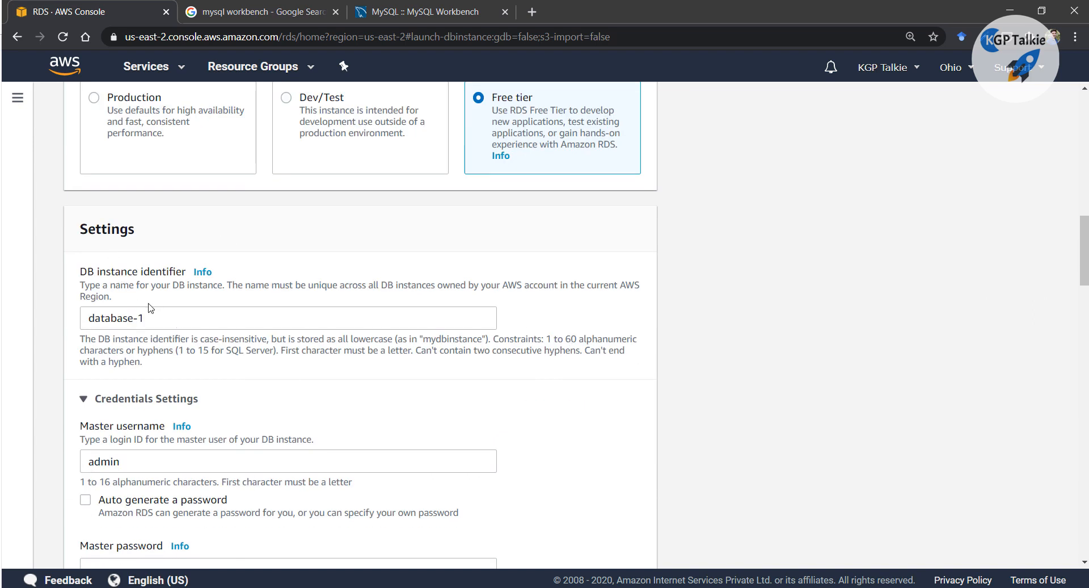
# Replace the DB instance identifier database-1 with 'free-version'
pyautogui.click(158, 321)
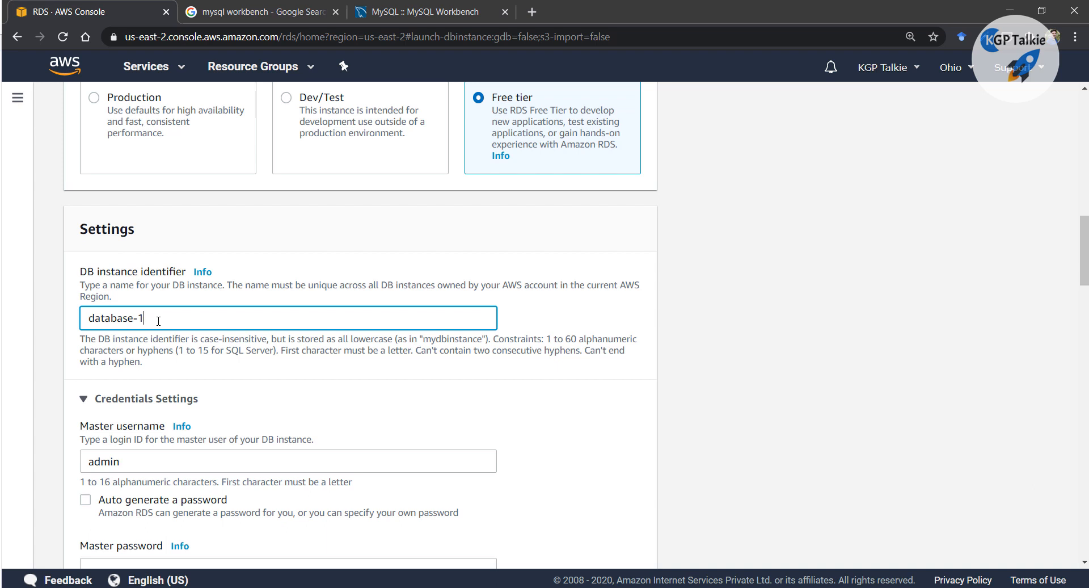
pyautogui.moveTo(158, 321); pyautogui.dragTo(66, 311)
pyautogui.write('frr')
pyautogui.press('BackSpace')
pyautogui.write('ee-version')
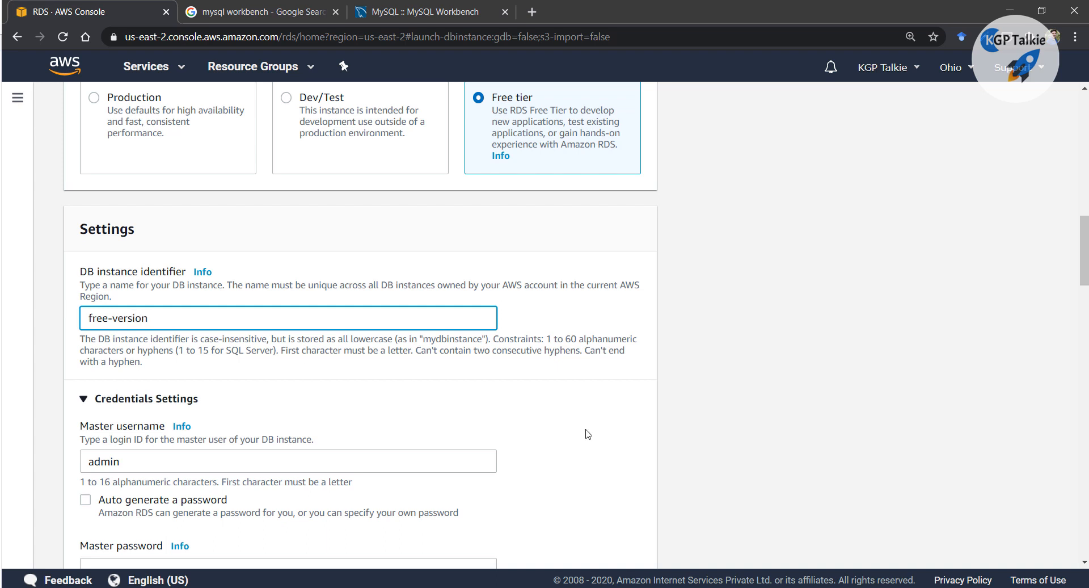
pyautogui.click(623, 413)
pyautogui.scroll(-2, 623, 382)
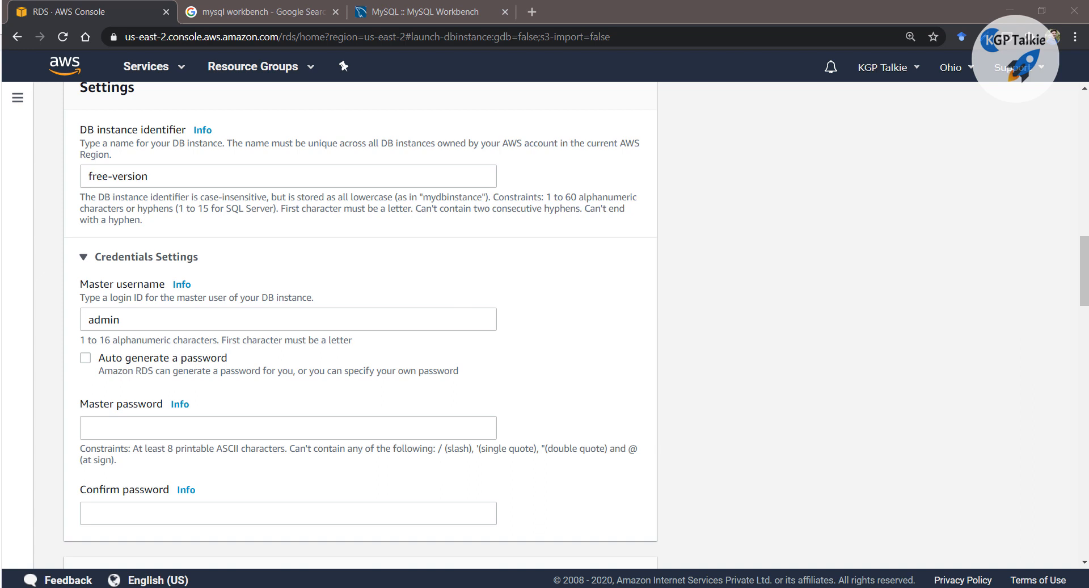
# Note the DB instance identifier label and 'free-version' in Notepad
pyautogui.moveTo(1088, 107); pyautogui.dragTo(1088, 46)
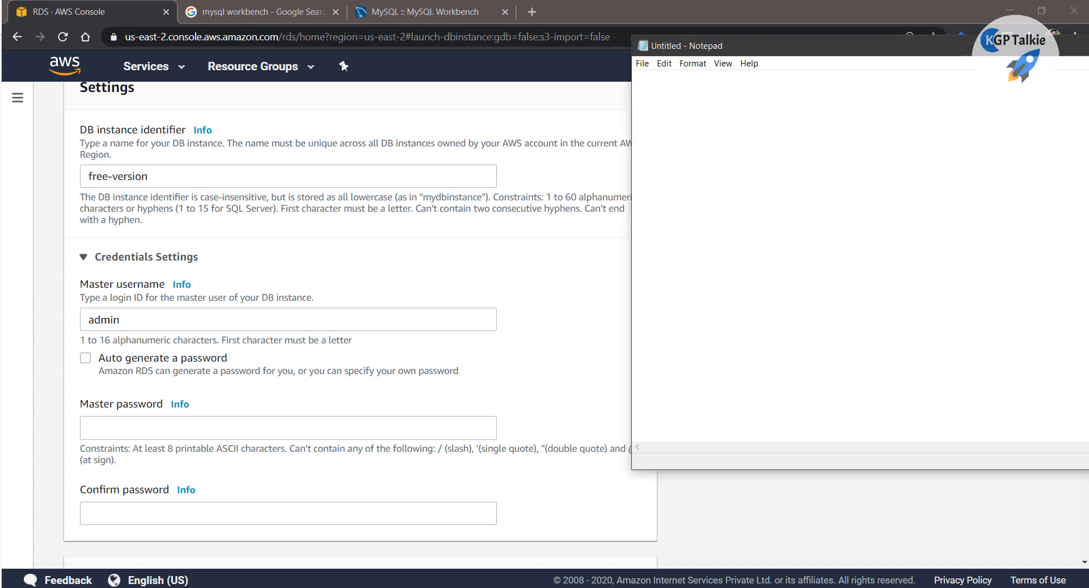
pyautogui.scroll(6, 315, 231)
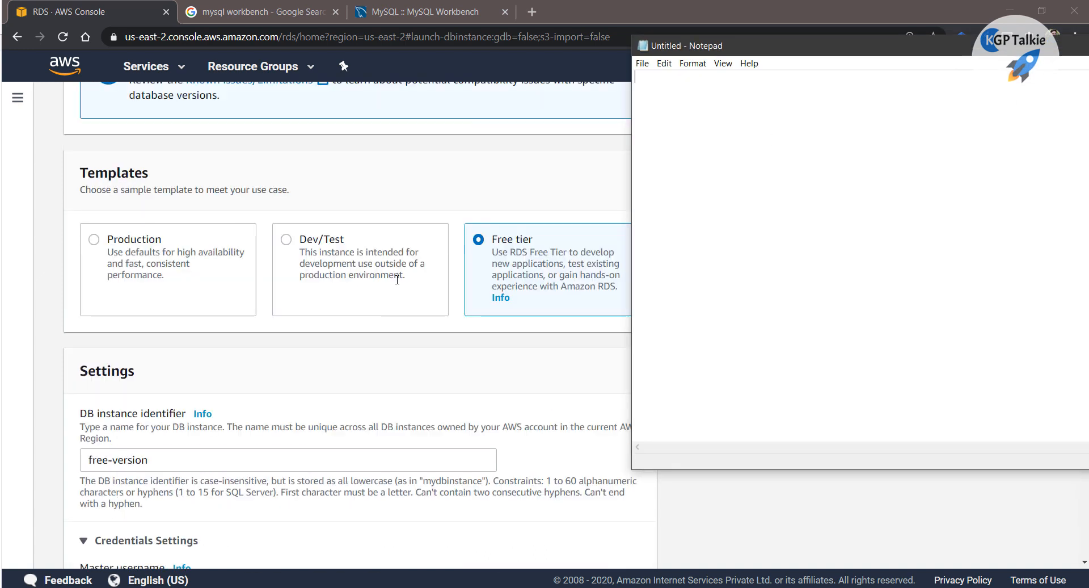
pyautogui.scroll(10, 397, 279)
pyautogui.scroll(-10, 401, 247)
pyautogui.scroll(-4, 401, 247)
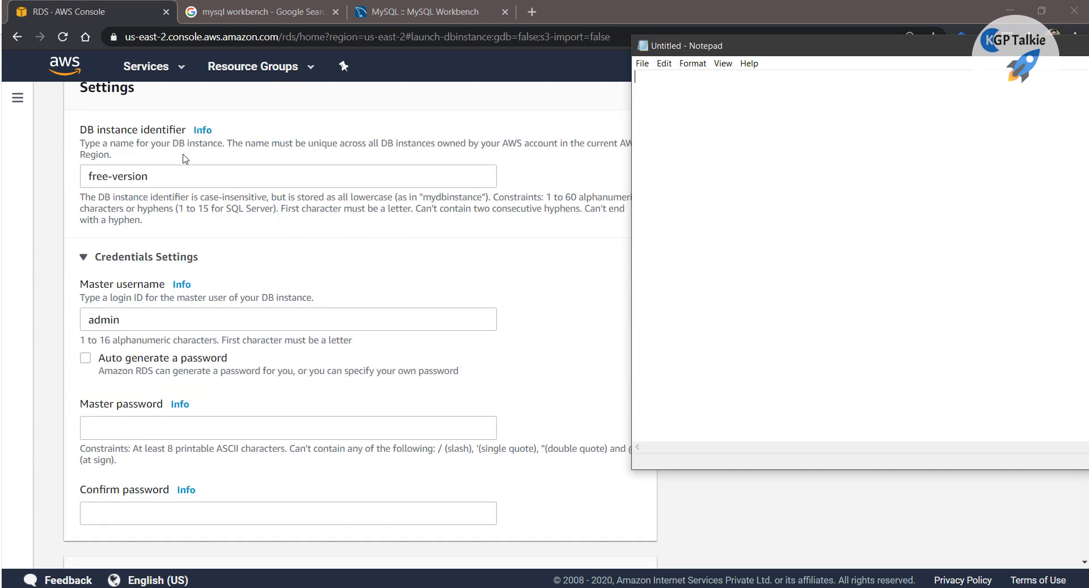
pyautogui.moveTo(80, 130); pyautogui.dragTo(185, 135)
pyautogui.hotkey('ctrl', 'c')
pyautogui.hotkey('alt', 'Tab')
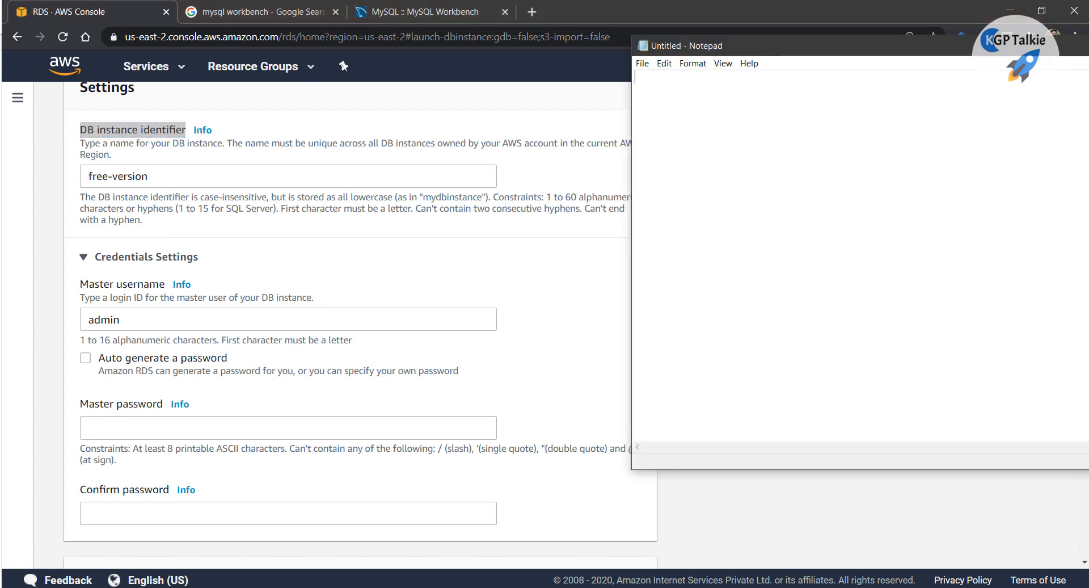
pyautogui.hotkey('ctrl', 'v')
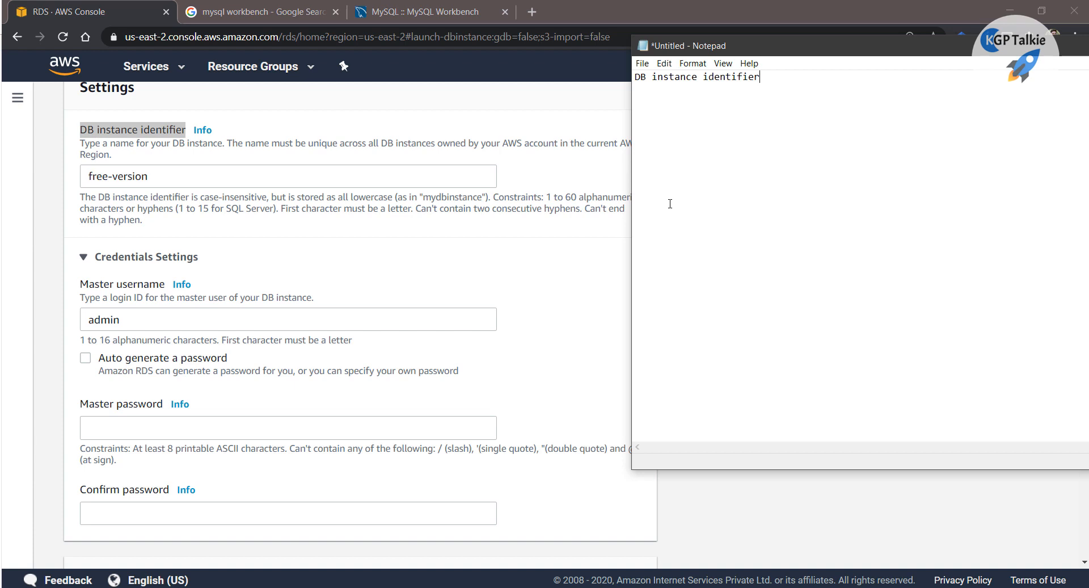
pyautogui.moveTo(177, 179); pyautogui.dragTo(51, 173)
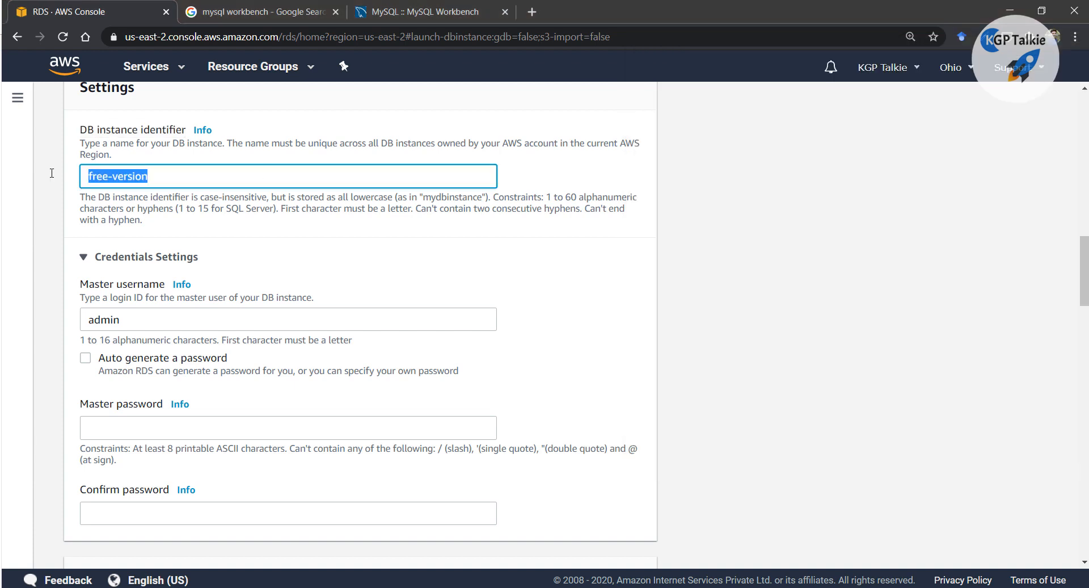
pyautogui.hotkey('alt', 'Tab')
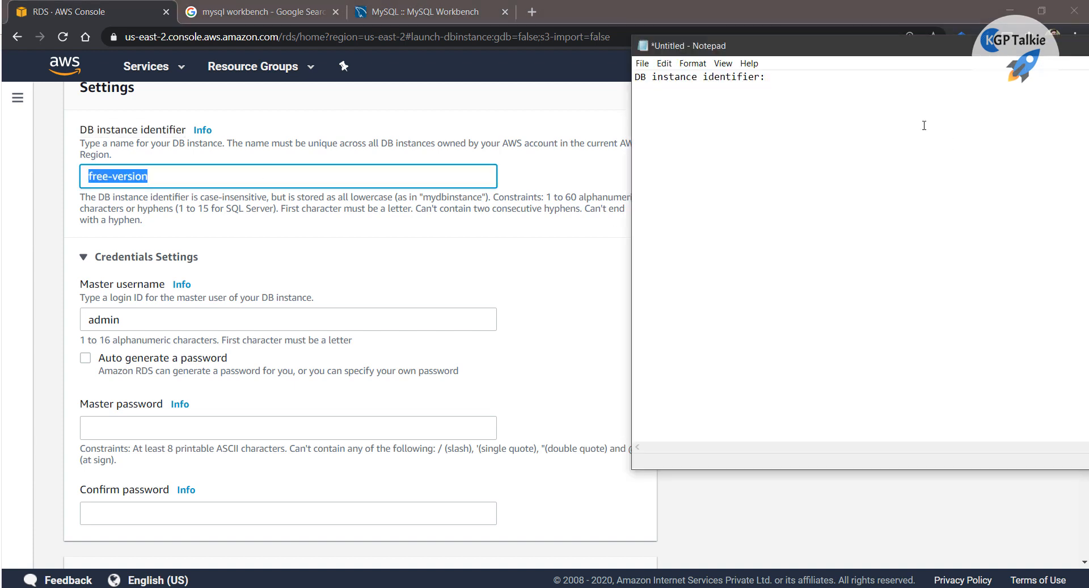
pyautogui.hotkey('ctrl', 'v')
pyautogui.press('Return')
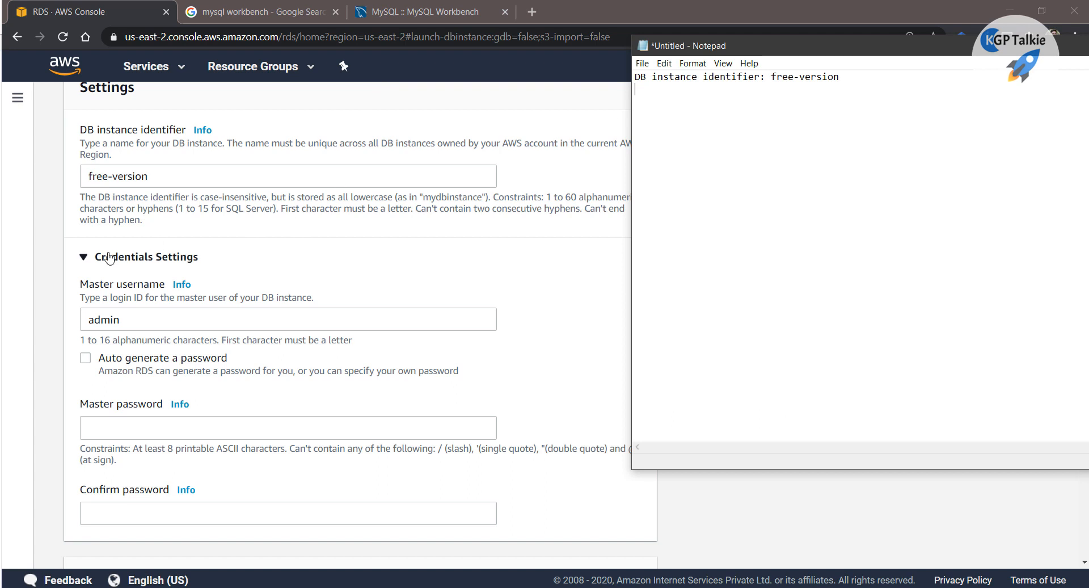
# Add the Master username label and the chosen username to the notes
pyautogui.moveTo(80, 284); pyautogui.dragTo(167, 287)
pyautogui.hotkey('ctrl', 'c')
pyautogui.hotkey('alt', 'Tab')
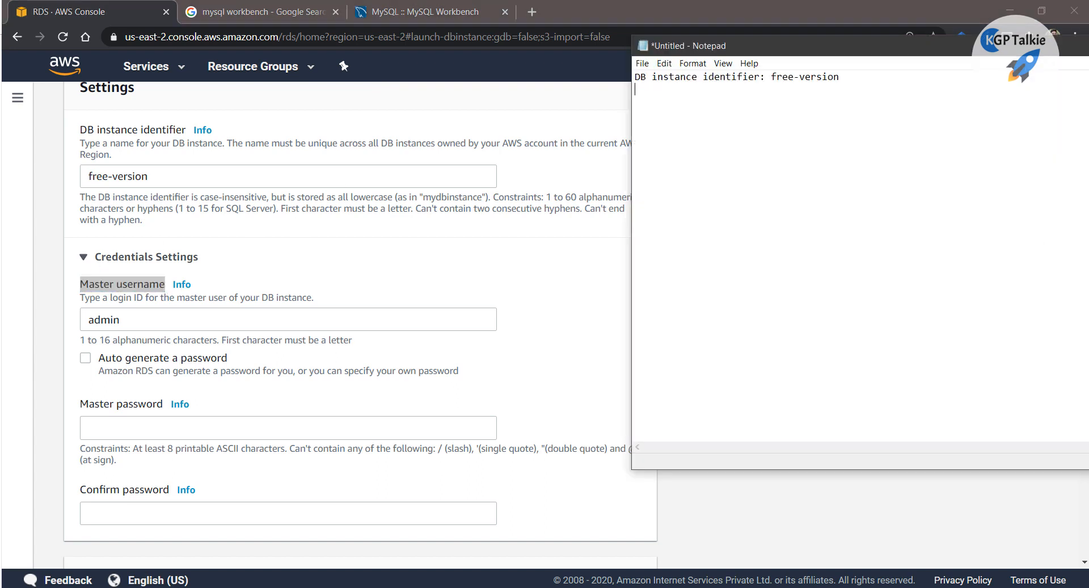
pyautogui.hotkey('ctrl', 'v')
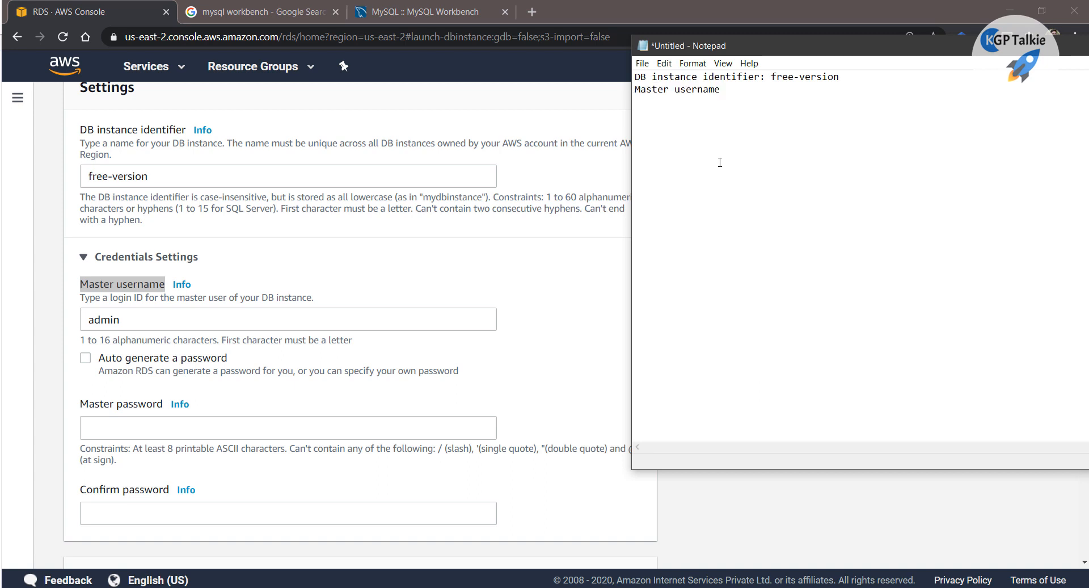
pyautogui.write(': kgptalkie')
# Enter the master password and its confirmation in the RDS form
pyautogui.click(122, 428)
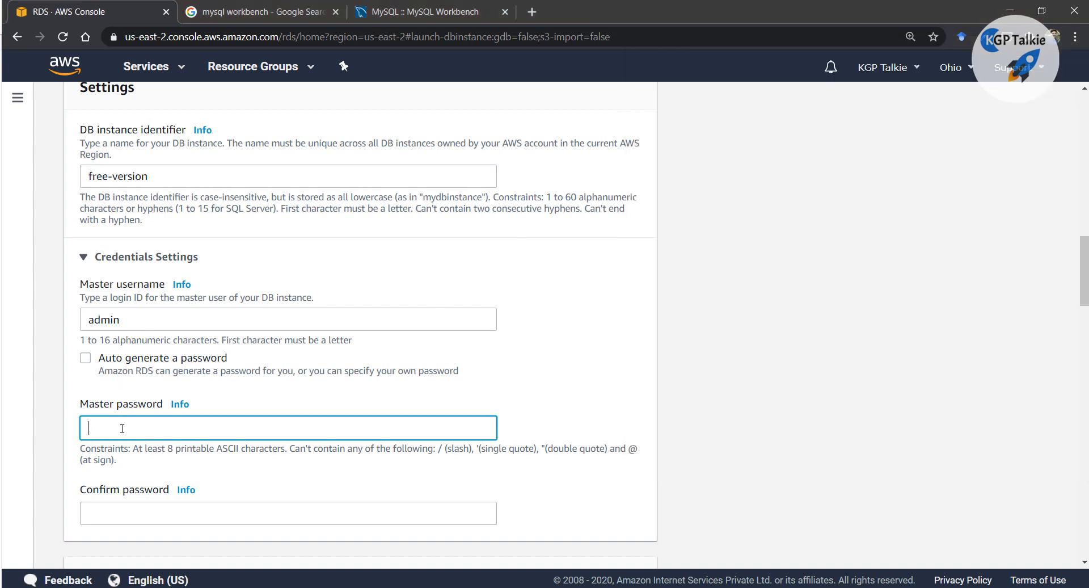
pyautogui.write('•••••••••')
pyautogui.scroll(-3, 122, 428)
pyautogui.click(135, 369)
pyautogui.write('••••••••')
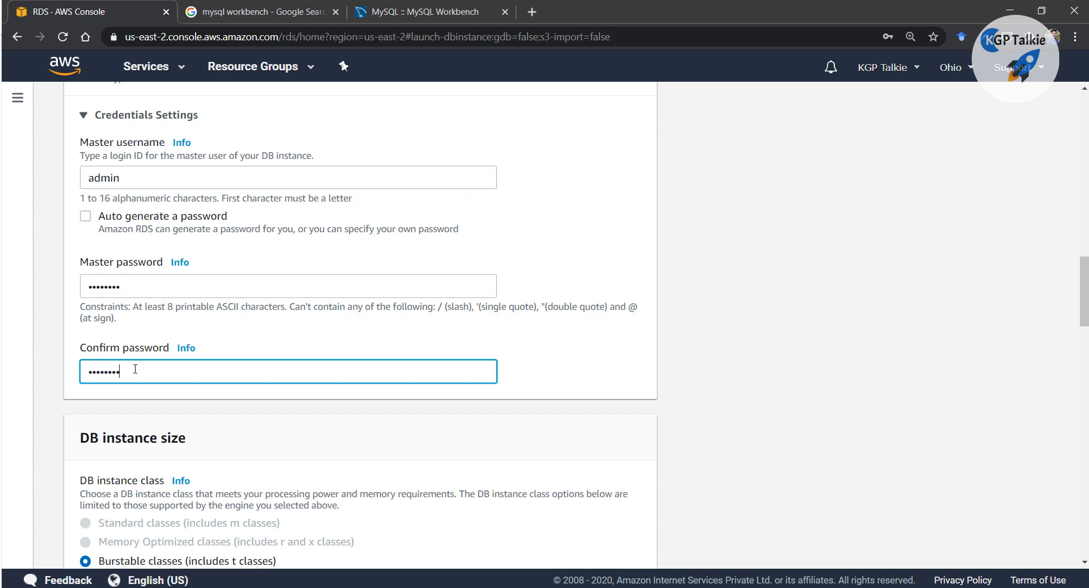
# Record the master password on its own 'pass:' line in the notes
pyautogui.hotkey('alt', 'Tab')
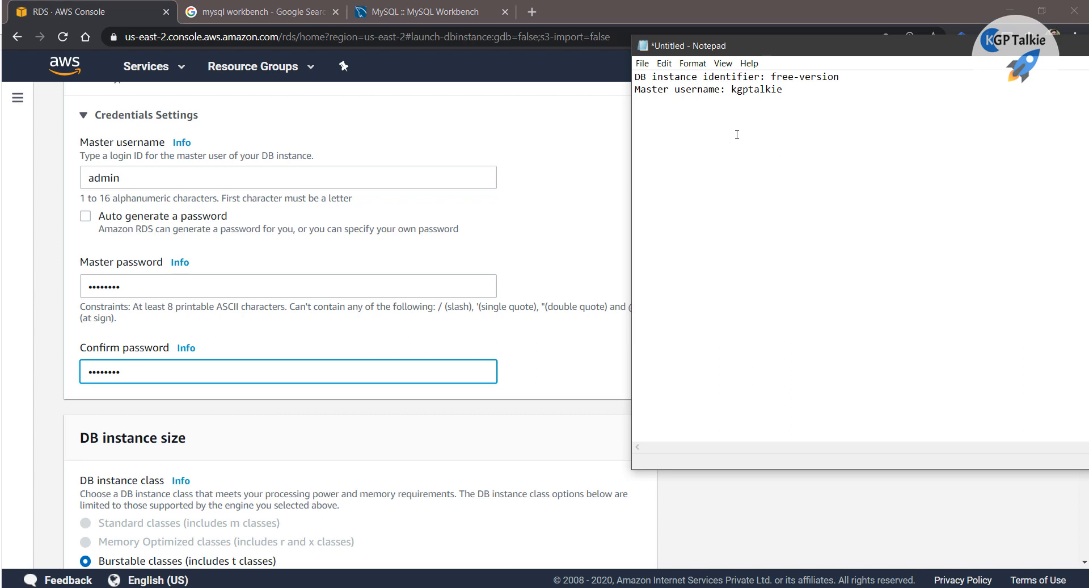
pyautogui.press('Return')
pyautogui.write('pass: 12345678')
pyautogui.press('Return')
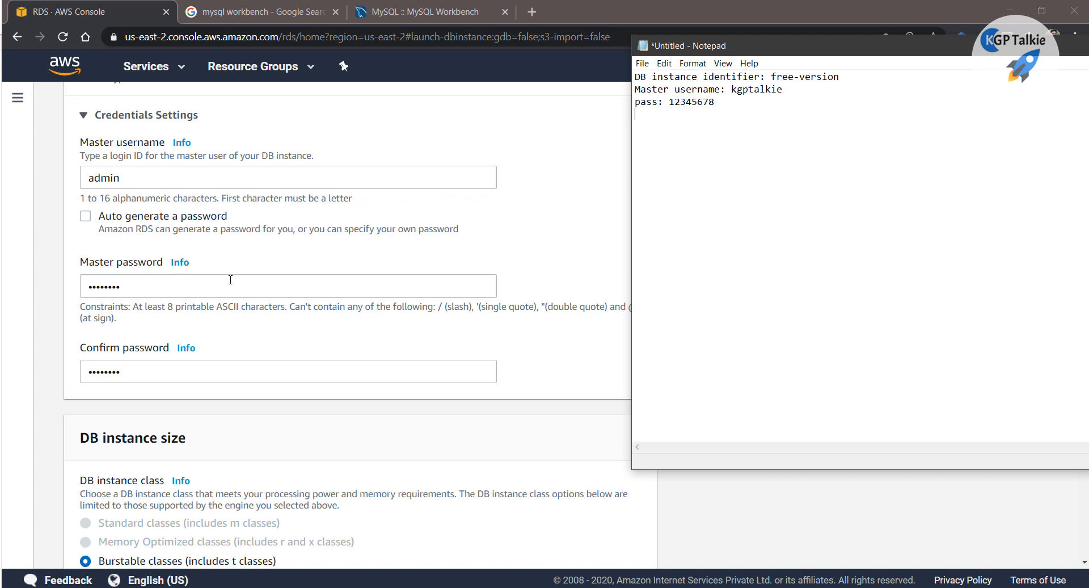
pyautogui.scroll(-2, 238, 261)
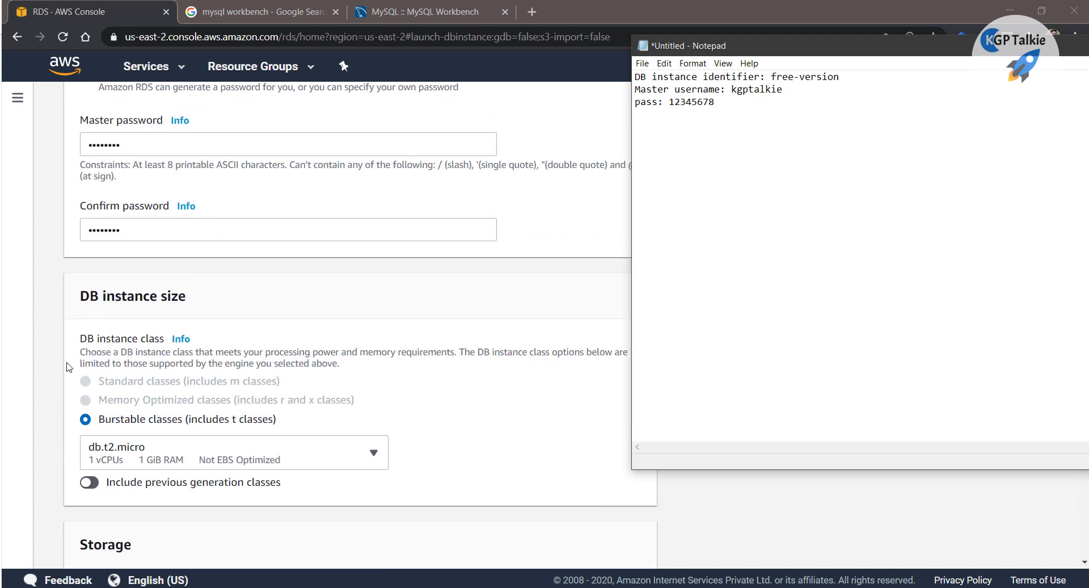
pyautogui.click(67, 366)
pyautogui.scroll(3, 68, 397)
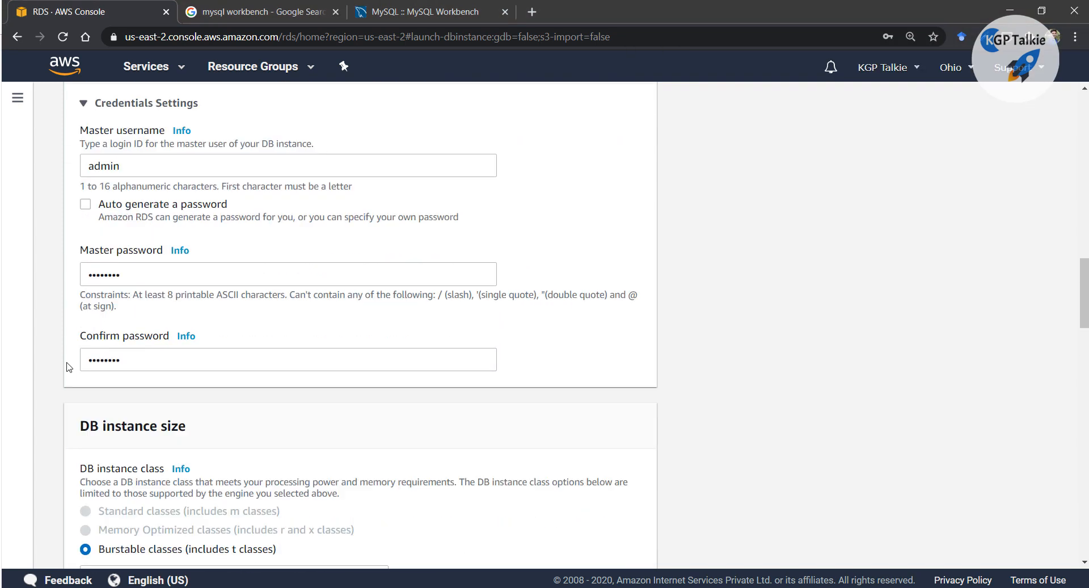
pyautogui.scroll(-3, 71, 386)
pyautogui.scroll(-1, 117, 301)
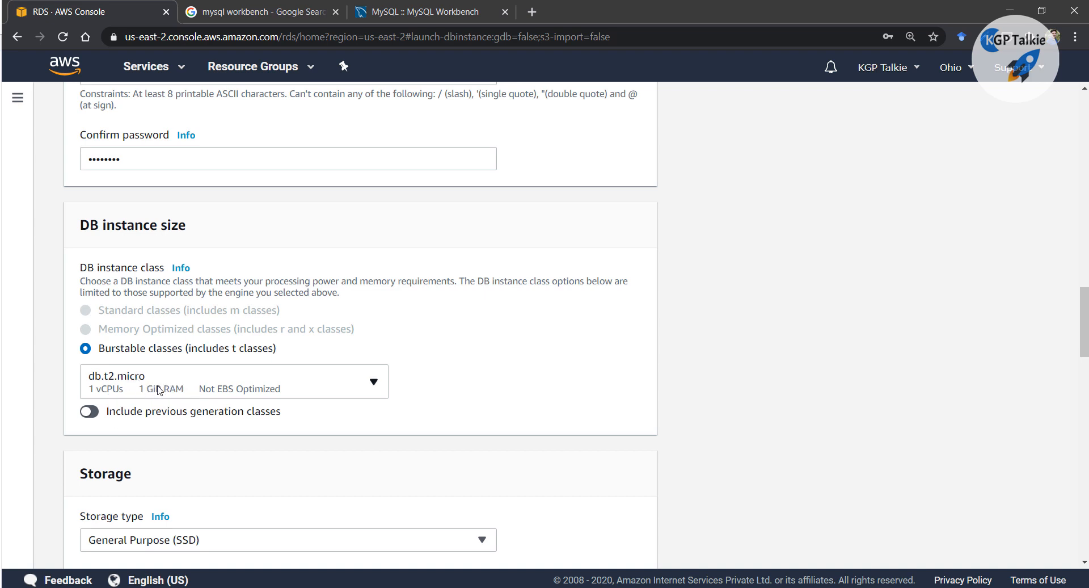
pyautogui.scroll(-4, 159, 389)
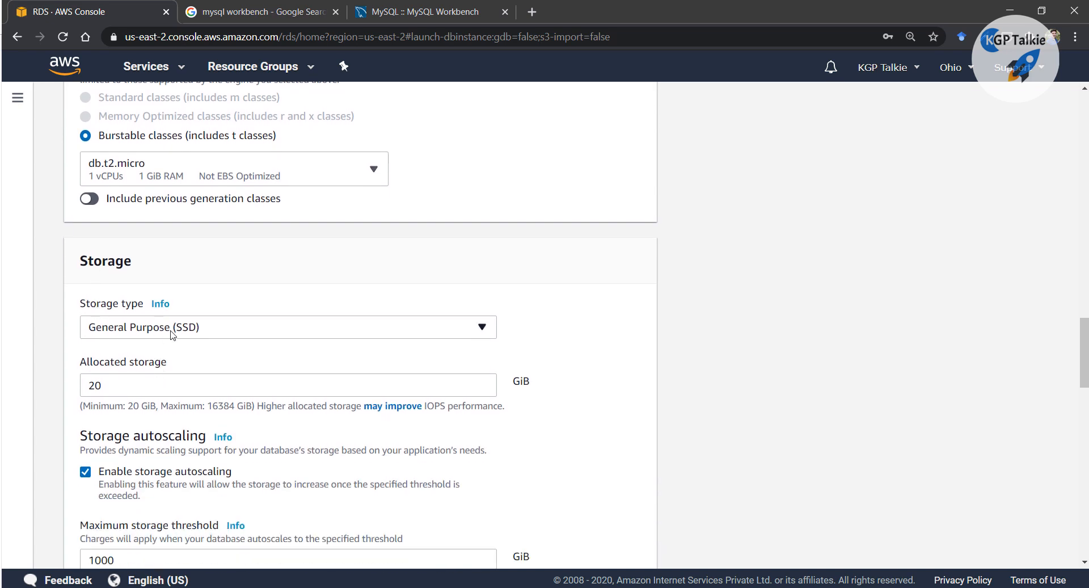
pyautogui.moveTo(102, 387); pyautogui.dragTo(87, 389)
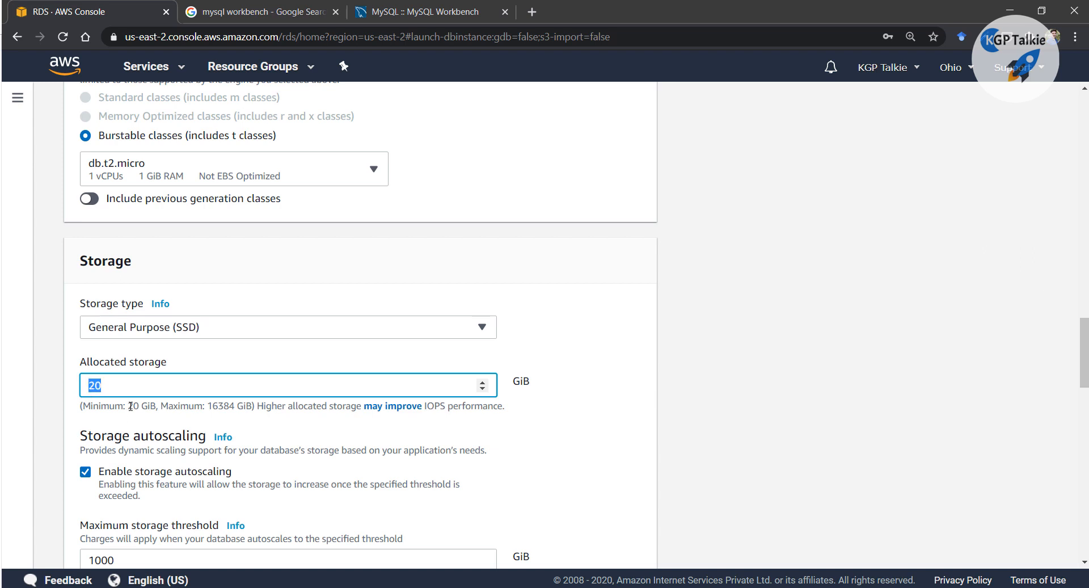
pyautogui.scroll(-2, 463, 409)
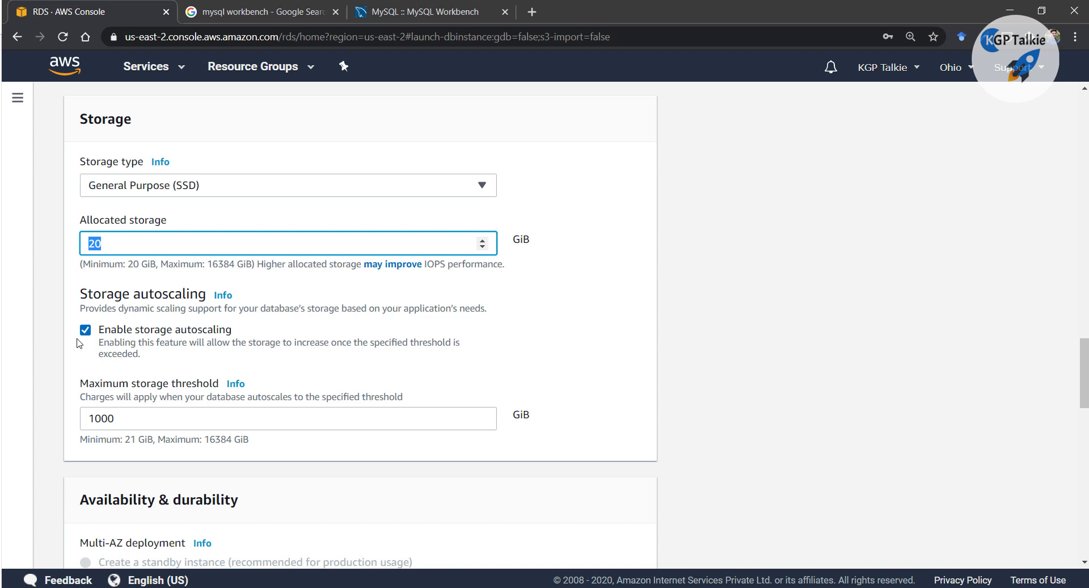
pyautogui.scroll(-3, 264, 296)
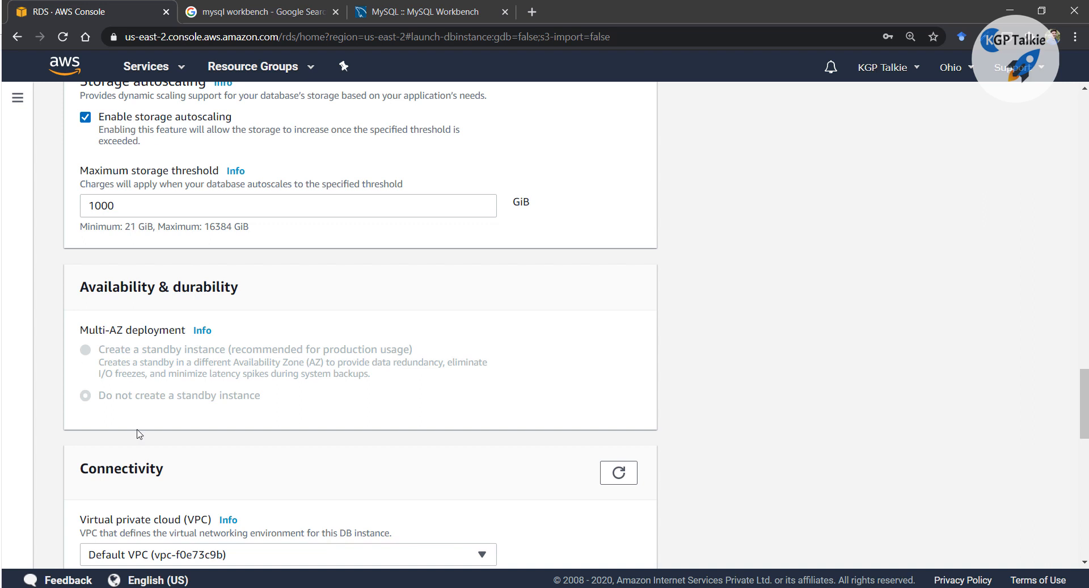
pyautogui.scroll(1, 137, 430)
pyautogui.scroll(-2, 282, 440)
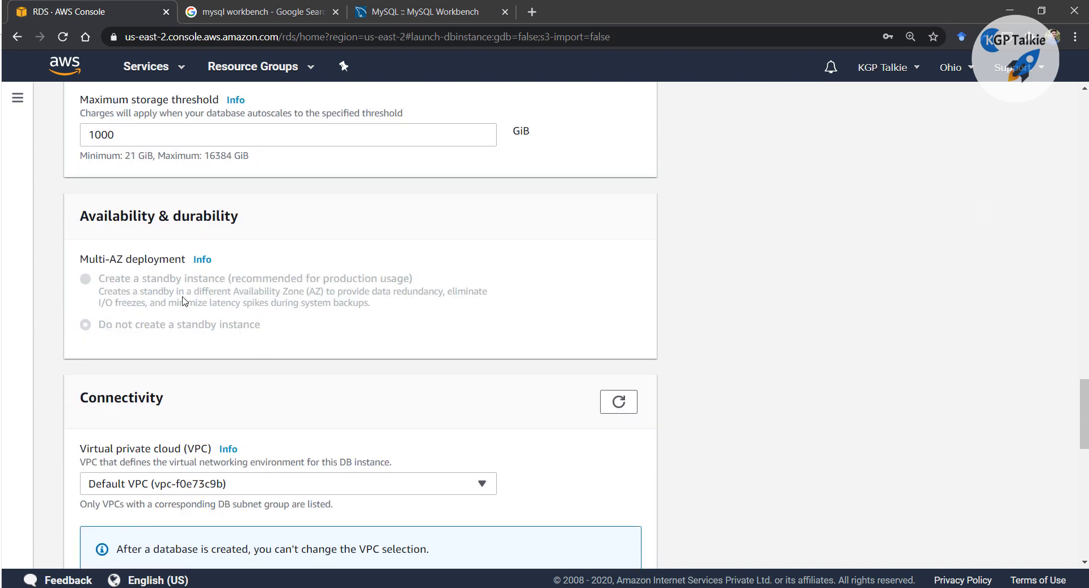
pyautogui.scroll(-4, 182, 301)
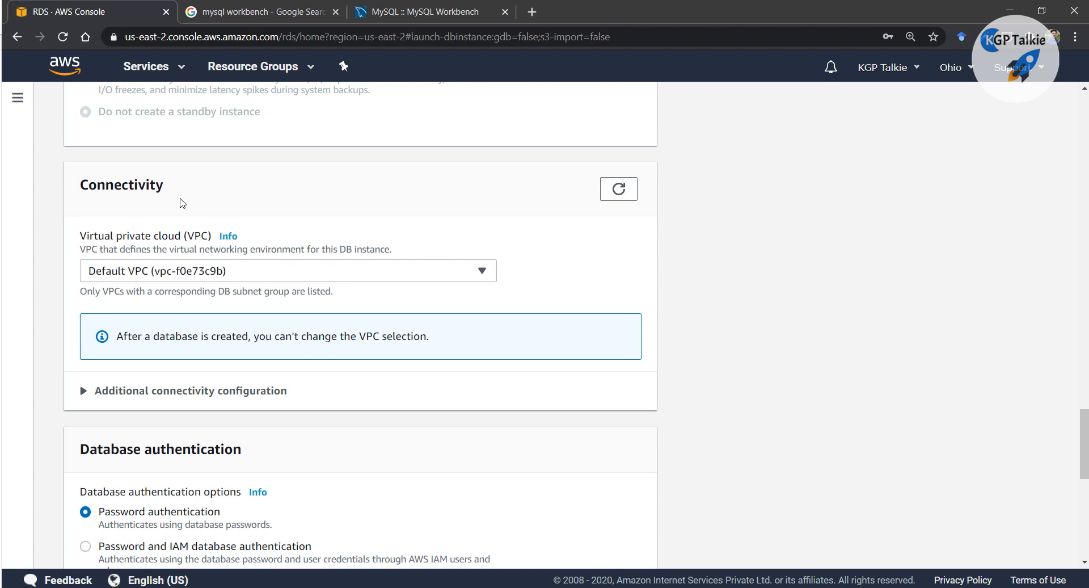
pyautogui.click(92, 393)
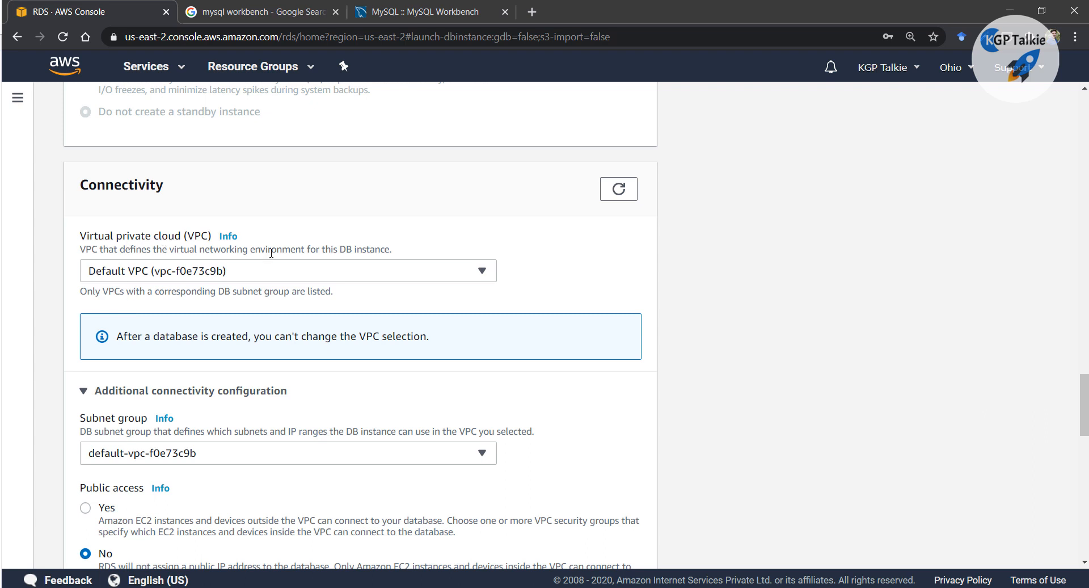
pyautogui.click(357, 280)
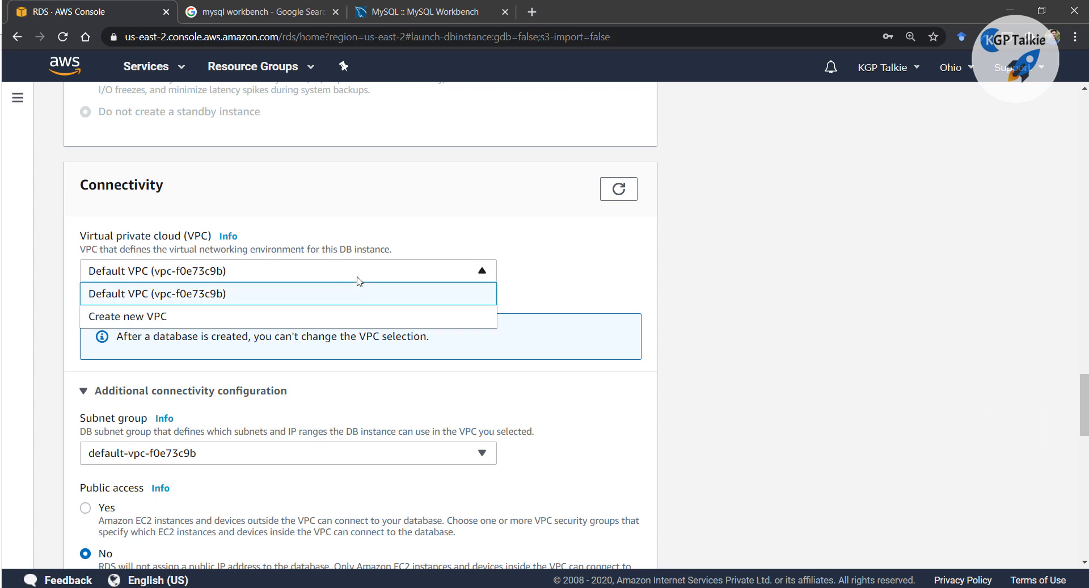
pyautogui.click(124, 296)
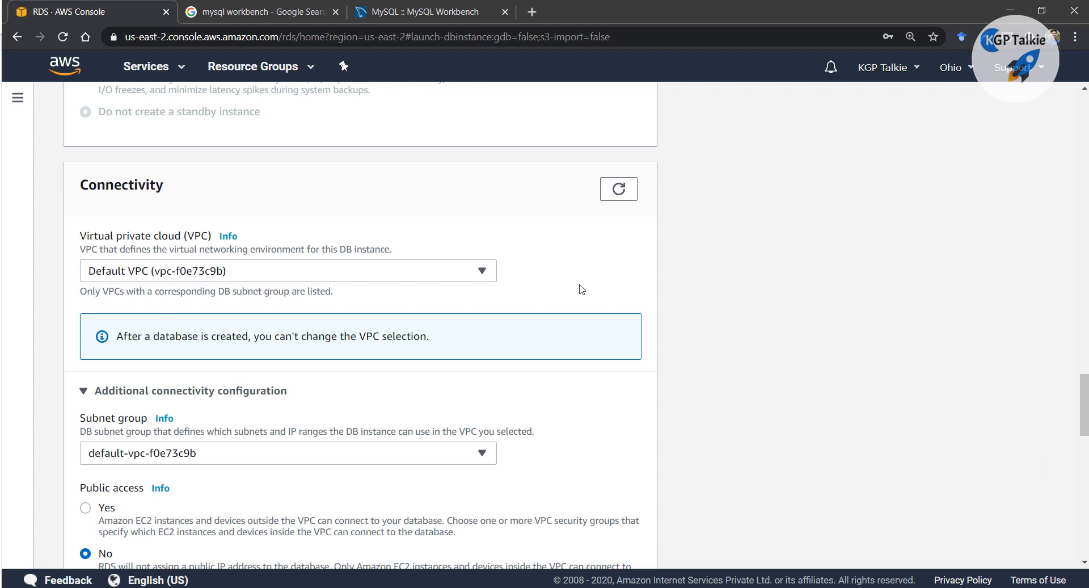
pyautogui.scroll(-1, 238, 303)
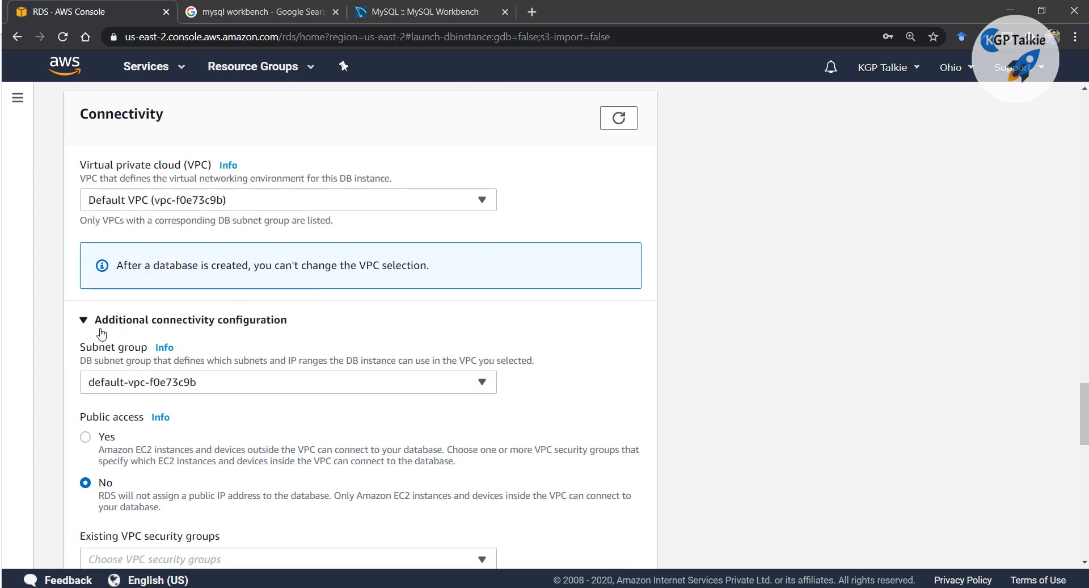
pyautogui.click(317, 383)
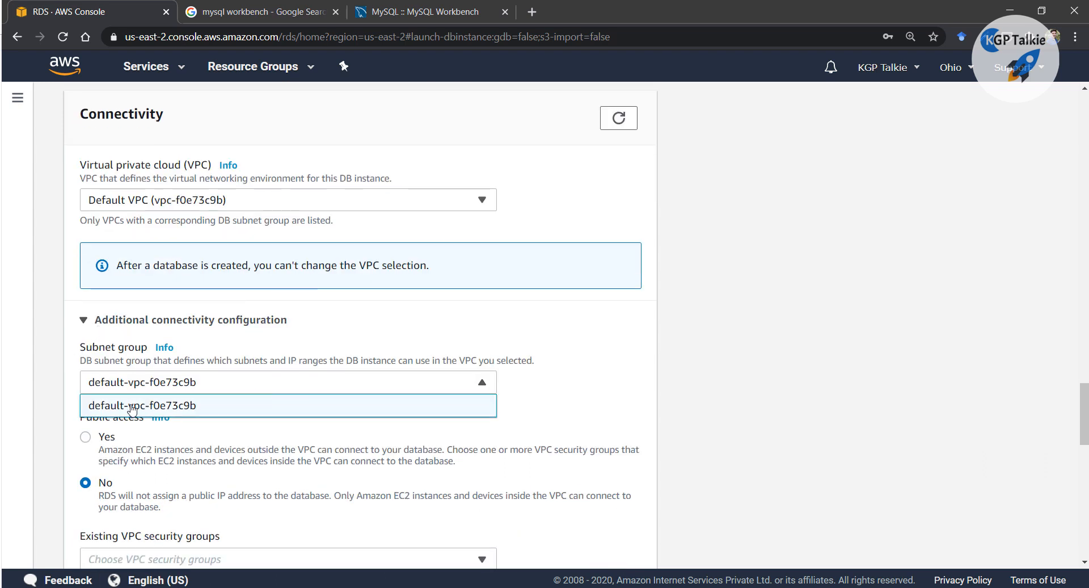
pyautogui.click(164, 406)
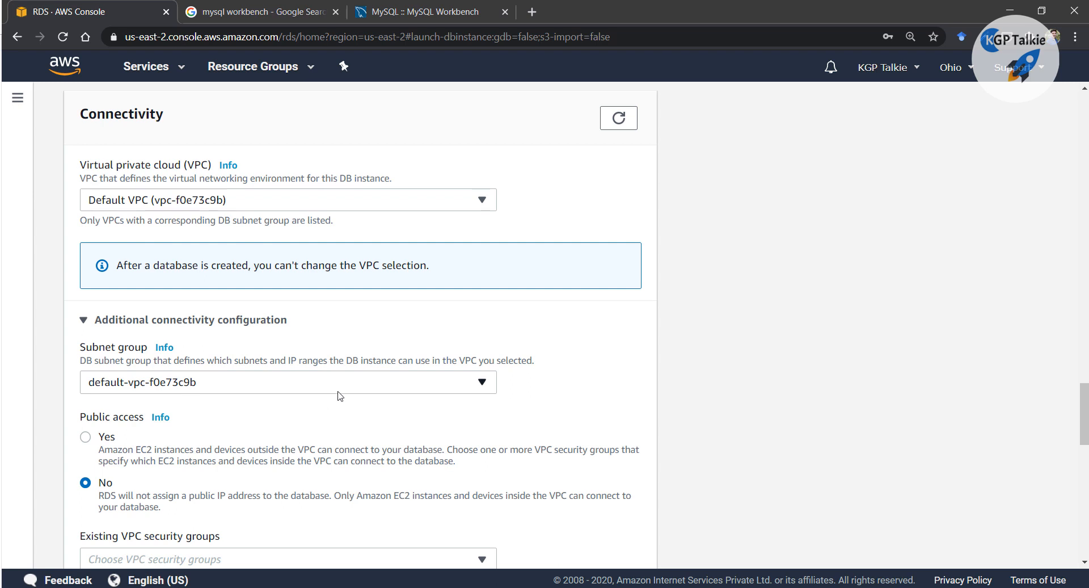
pyautogui.scroll(-2, 340, 395)
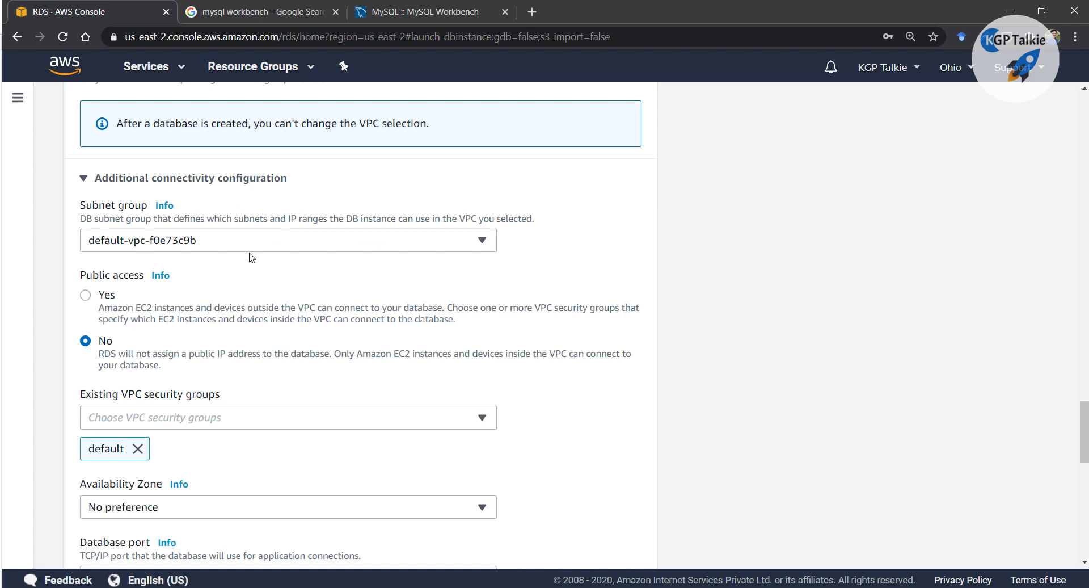
pyautogui.scroll(5, 251, 257)
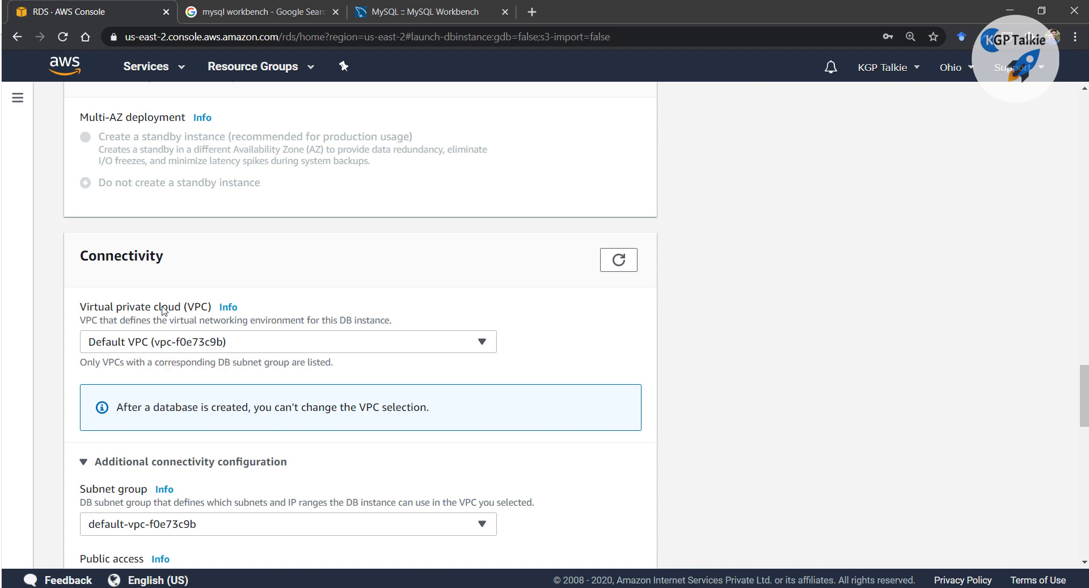
pyautogui.scroll(-4, 217, 343)
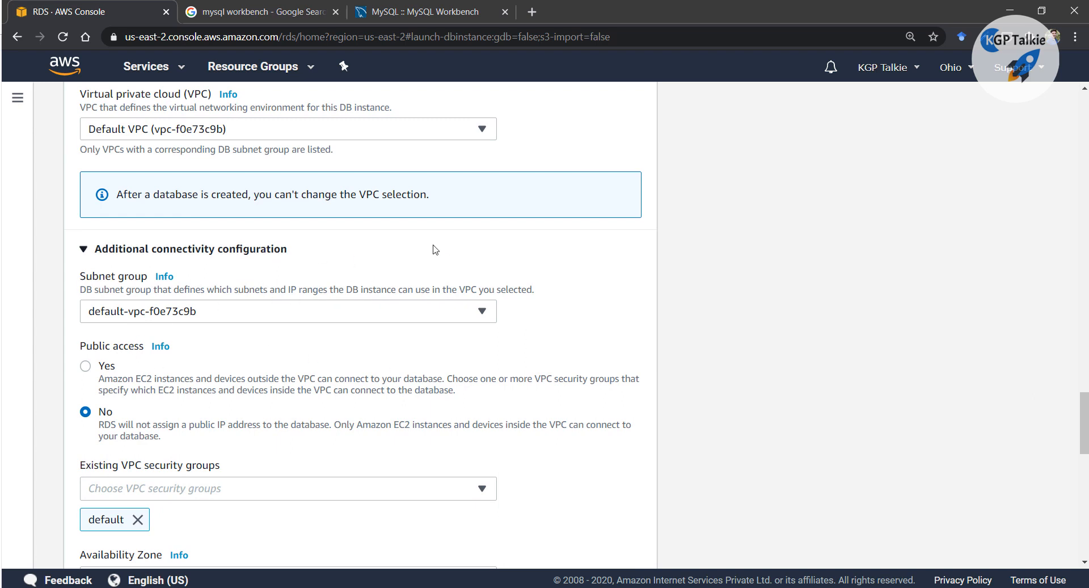
# Set Public access to Yes for the new database
pyautogui.click(86, 367)
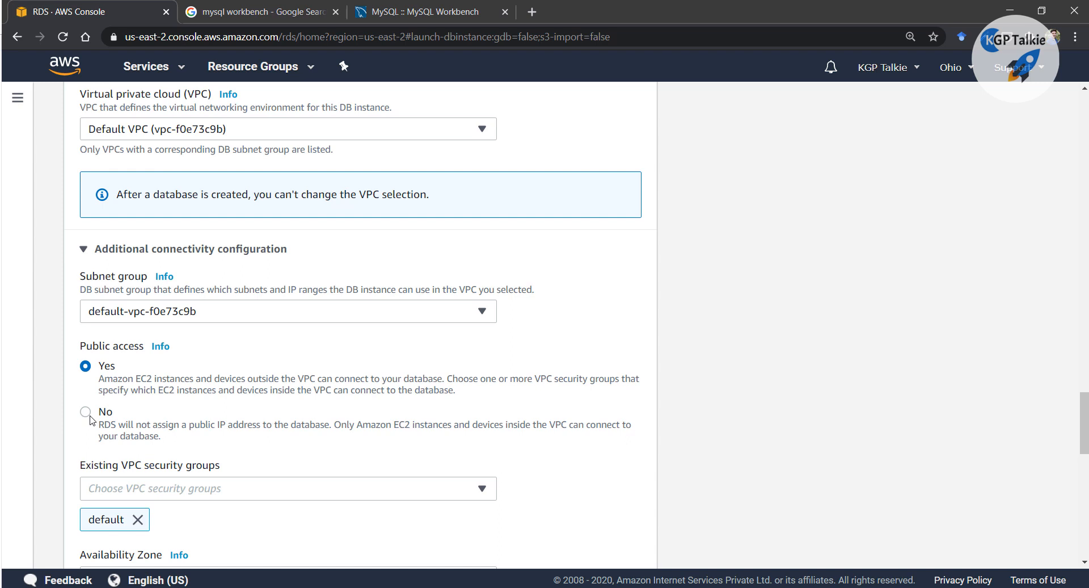
pyautogui.click(90, 419)
pyautogui.click(87, 369)
# Check the VPC security groups list, keeping the 'default' group
pyautogui.scroll(-1, 627, 335)
pyautogui.scroll(-1, 110, 346)
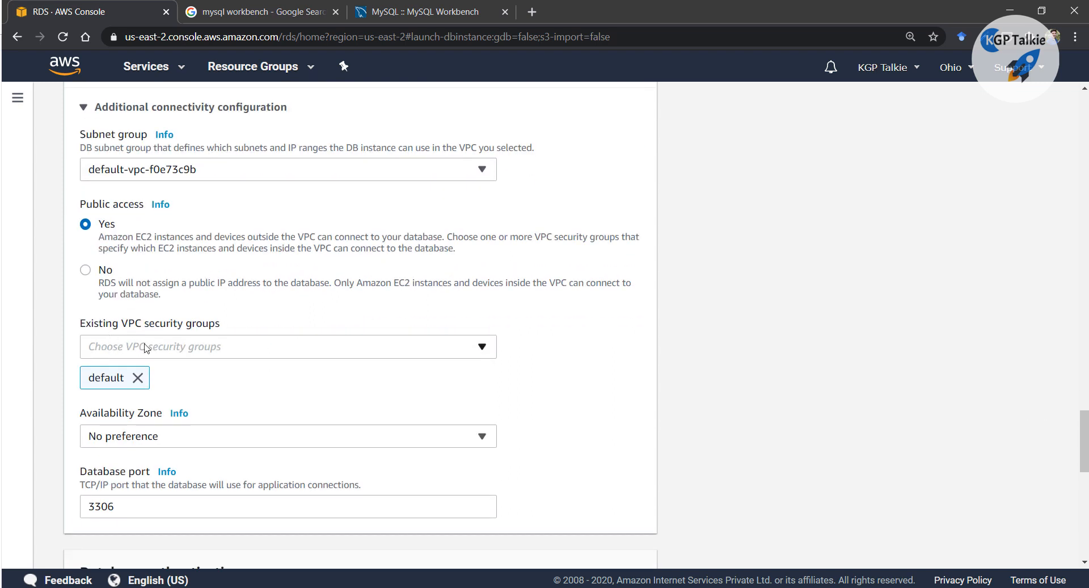
pyautogui.scroll(-1, 146, 346)
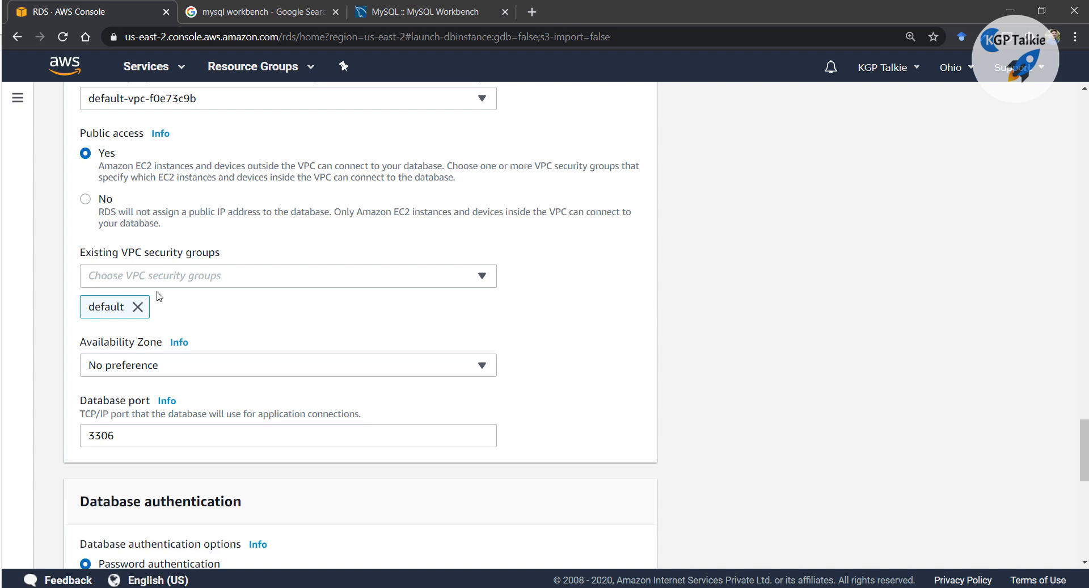
pyautogui.click(334, 277)
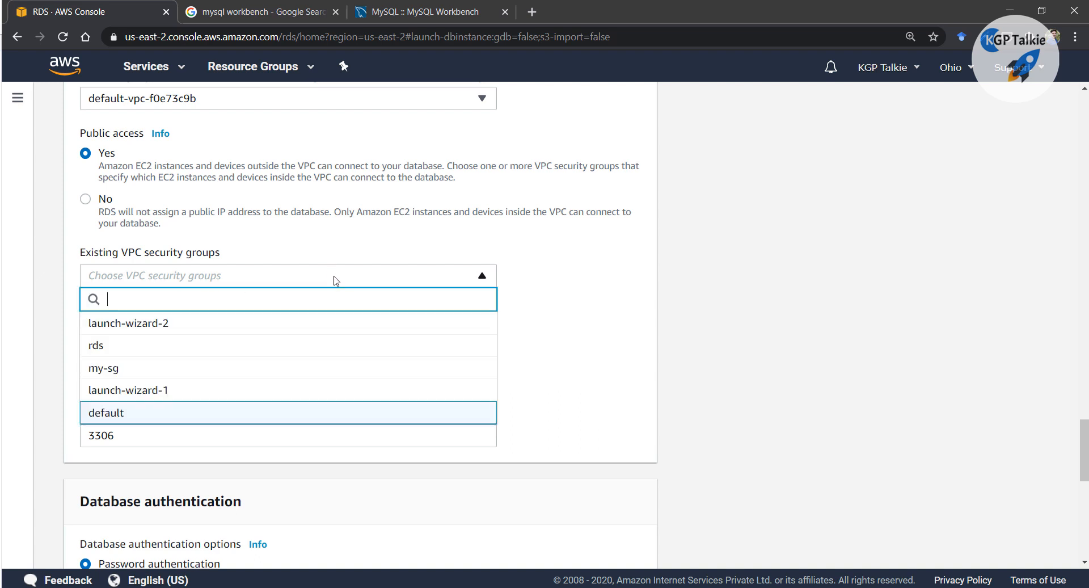
pyautogui.click(111, 412)
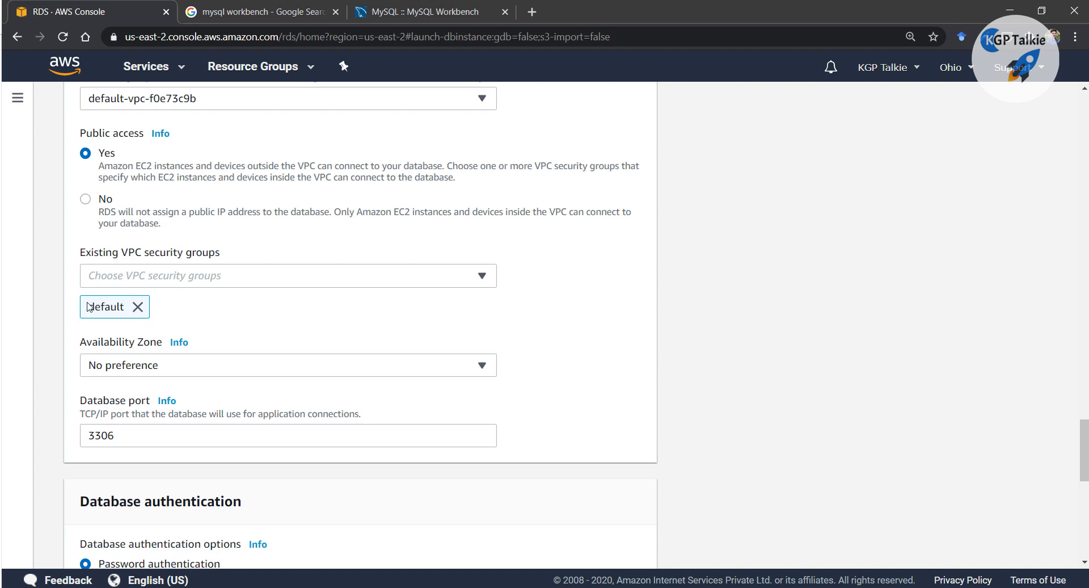
pyautogui.click(173, 281)
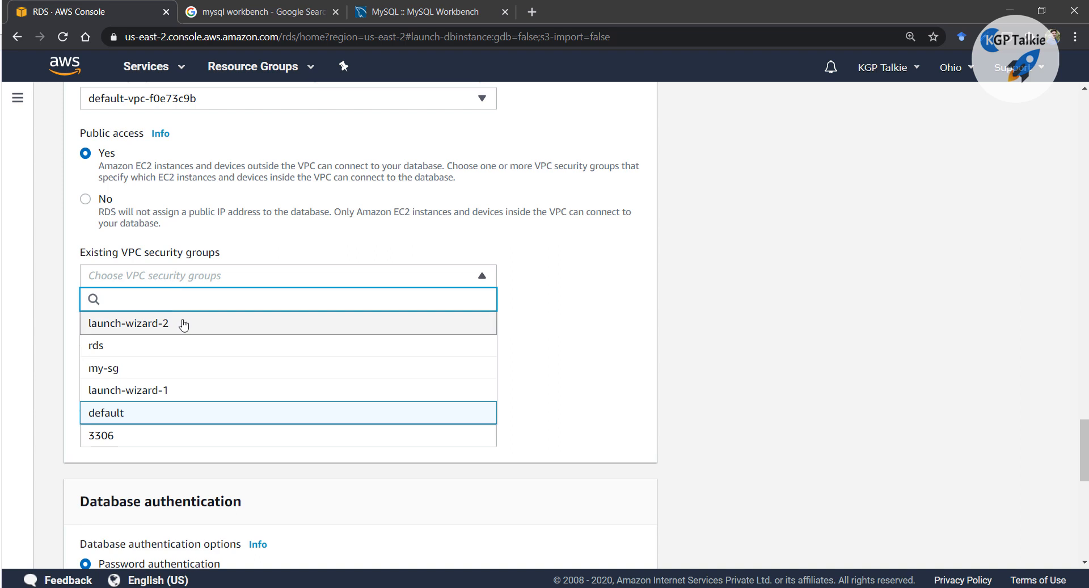
pyautogui.scroll(-1, 181, 323)
pyautogui.click(607, 290)
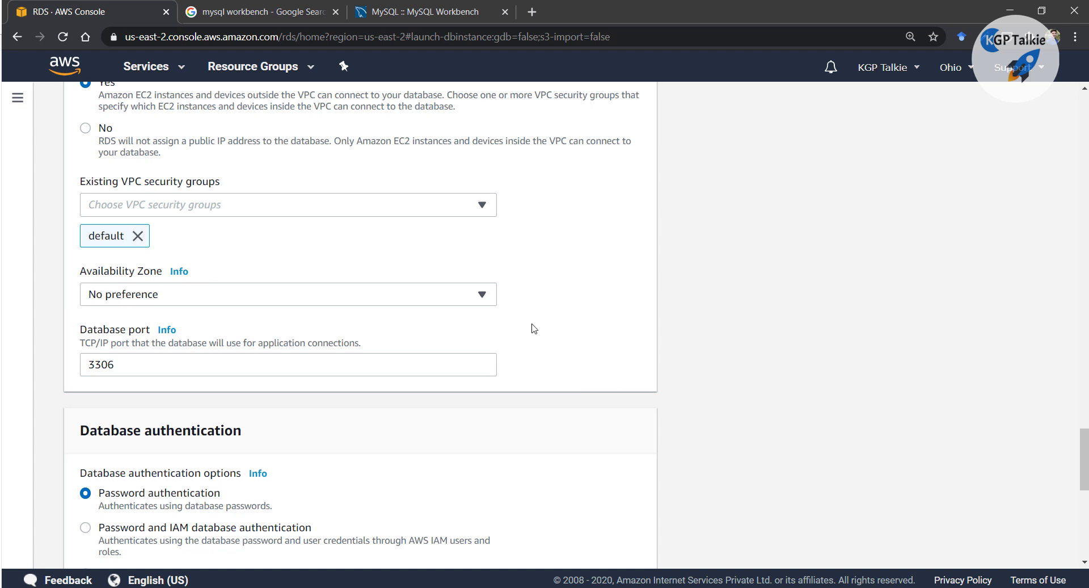
# Copy port 3306 into the notes as a 'port:' line with a blank line above
pyautogui.moveTo(146, 364); pyautogui.dragTo(73, 361)
pyautogui.hotkey('ctrl', 'c')
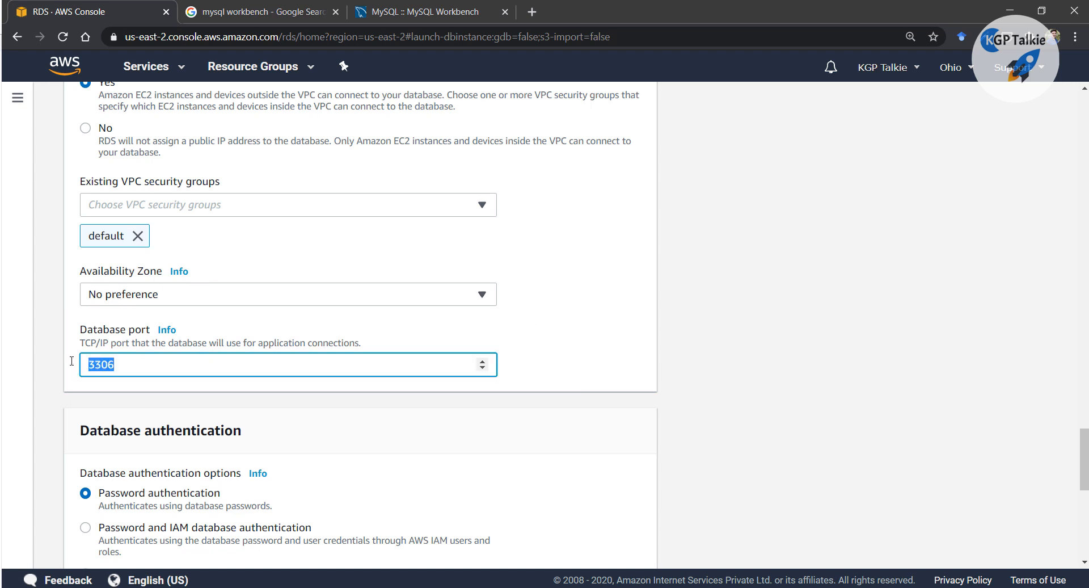
pyautogui.hotkey('alt', 'Tab')
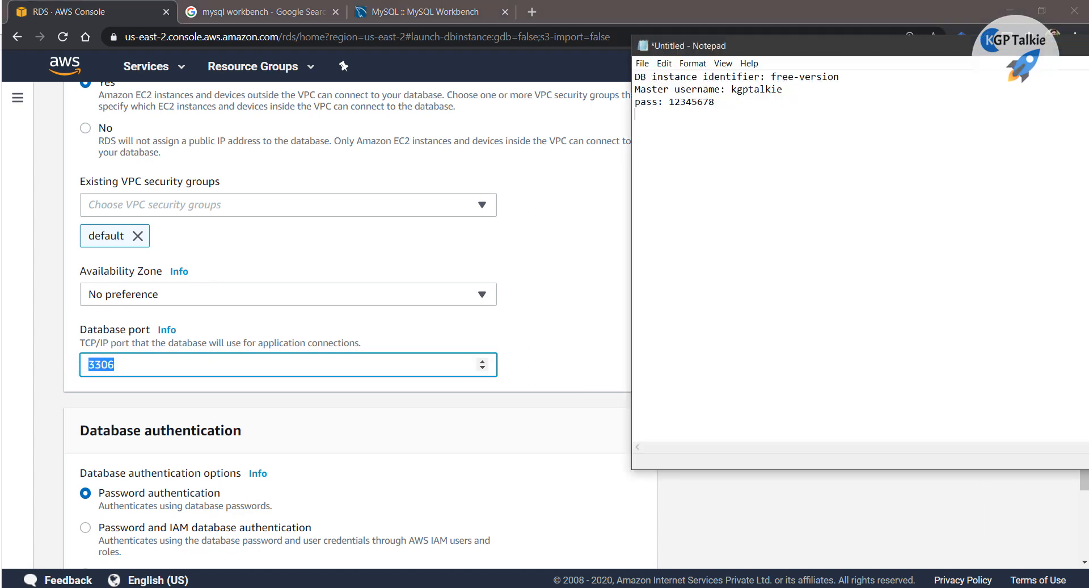
pyautogui.write('o')
pyautogui.press('BackSpace')
pyautogui.write('port')
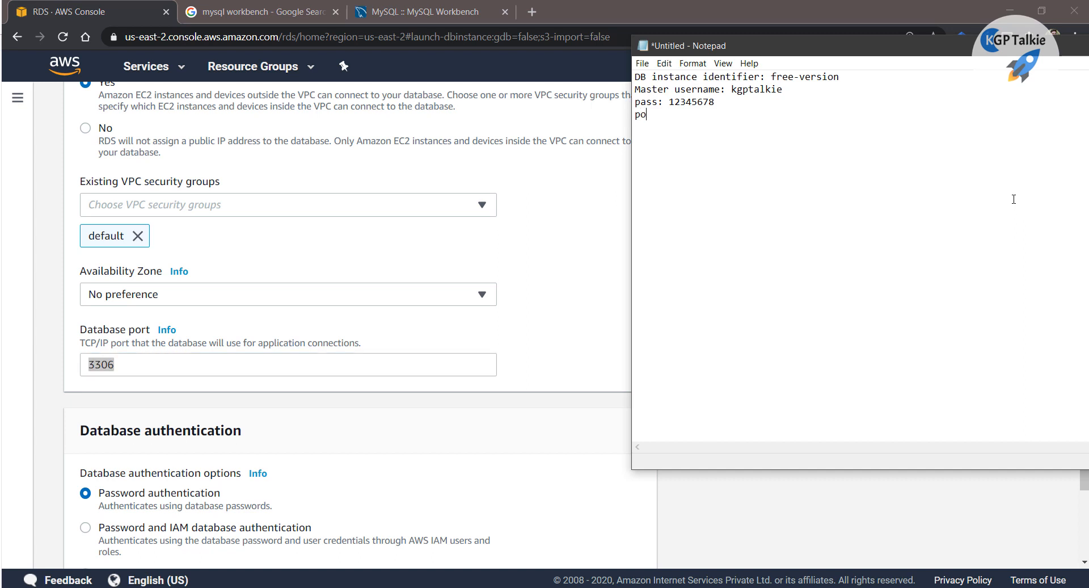
pyautogui.write(':')
pyautogui.hotkey('ctrl', 'v')
pyautogui.click(639, 117)
pyautogui.press('Return')
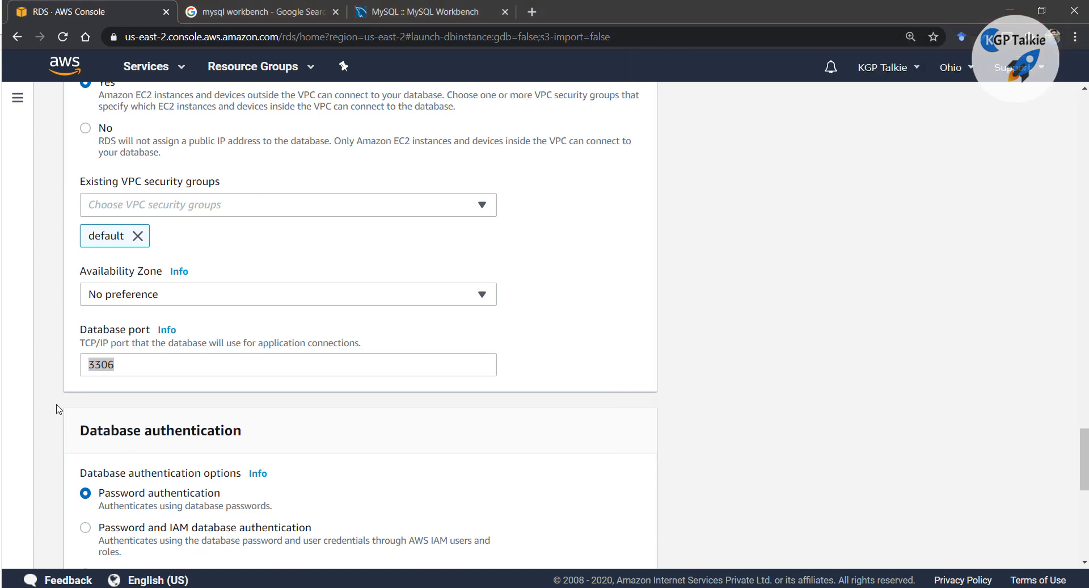
pyautogui.click(59, 408)
pyautogui.scroll(-3, 56, 407)
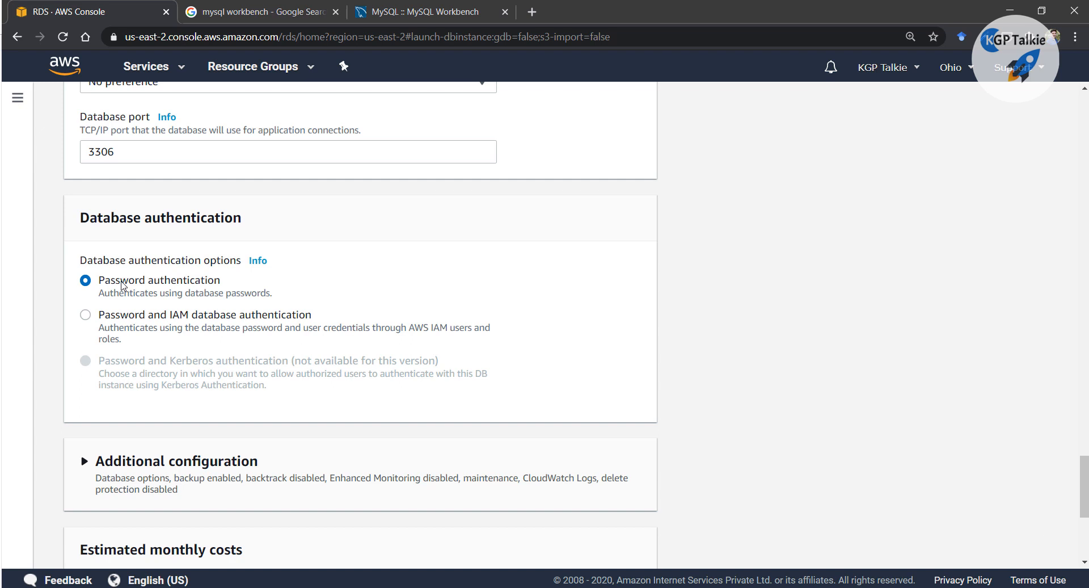
# Expand Additional configuration and review backup, monitoring, log export and maintenance defaults
pyautogui.scroll(-1, 243, 358)
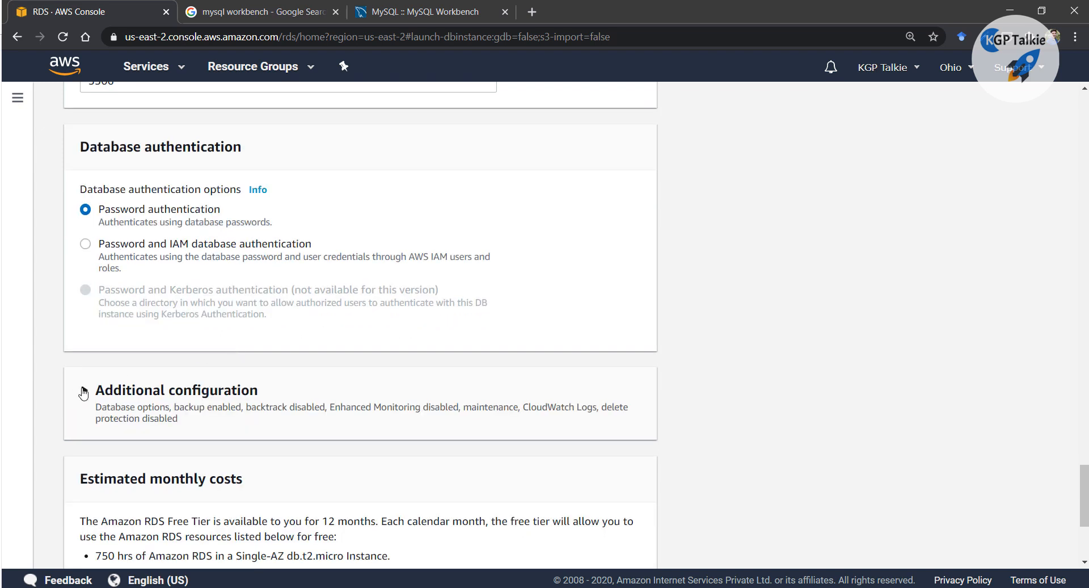
pyautogui.click(83, 393)
pyautogui.scroll(-2, 227, 337)
pyautogui.scroll(-1, 207, 370)
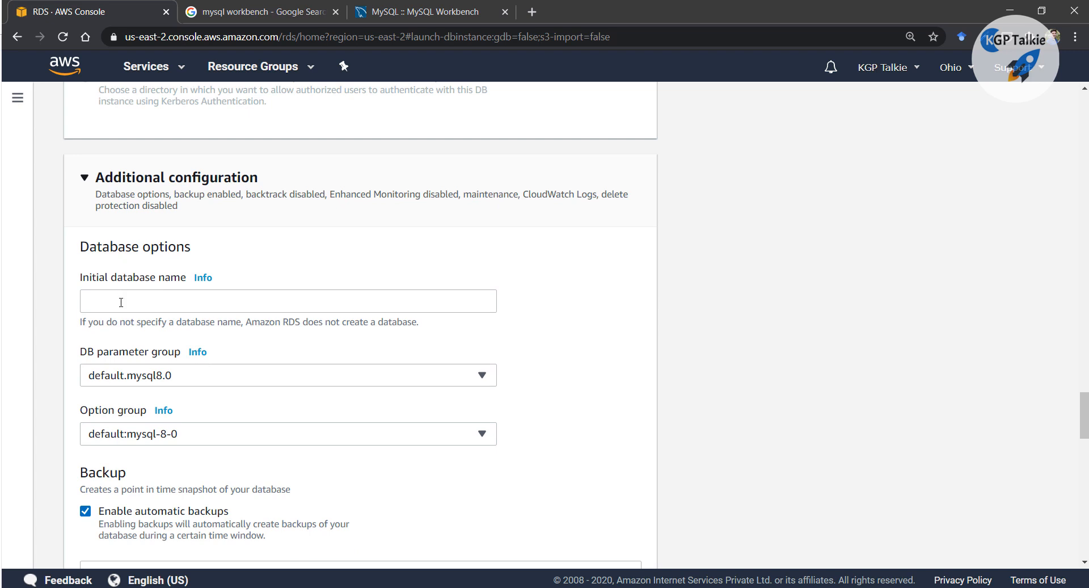
pyautogui.scroll(-3, 133, 308)
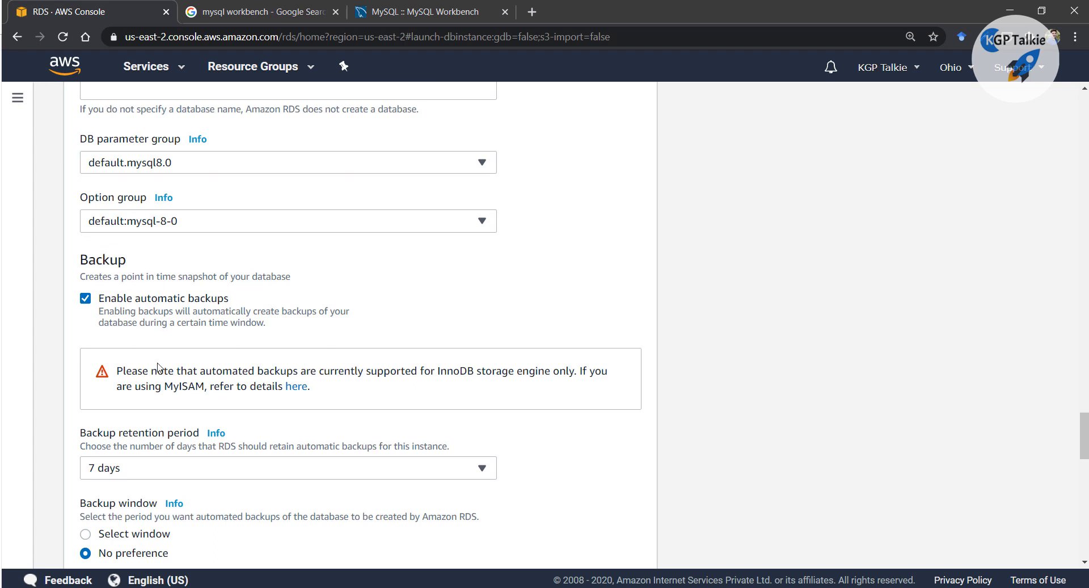
pyautogui.scroll(-2, 258, 295)
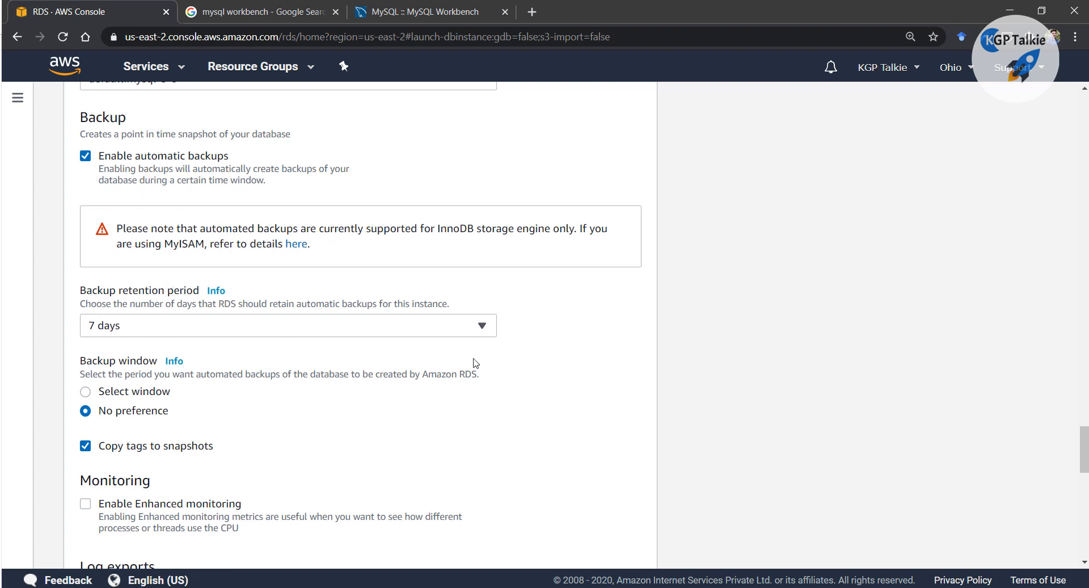
pyautogui.scroll(-2, 153, 339)
pyautogui.scroll(-2, 233, 344)
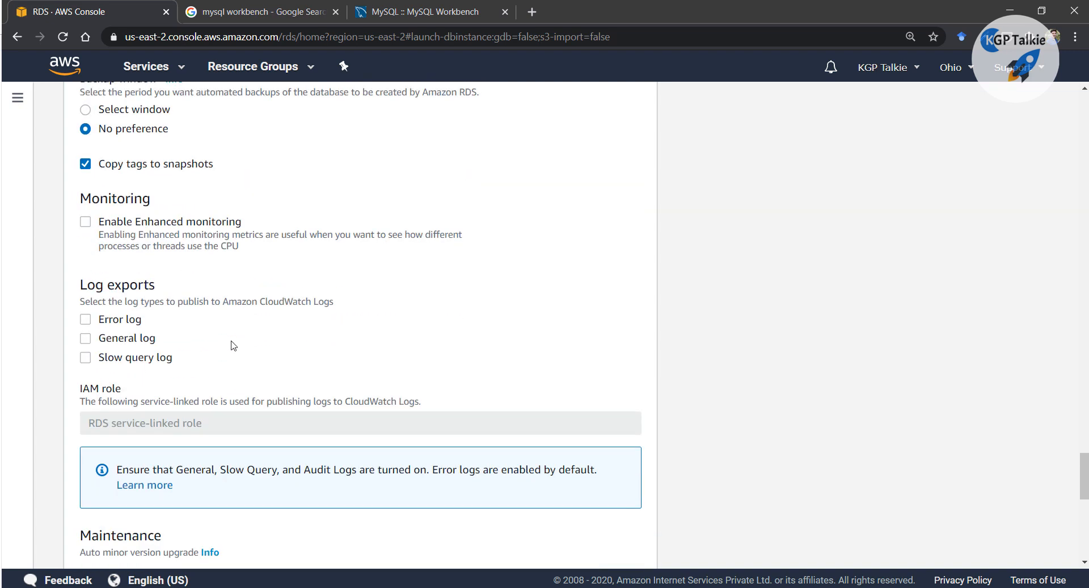
pyautogui.scroll(2, 233, 343)
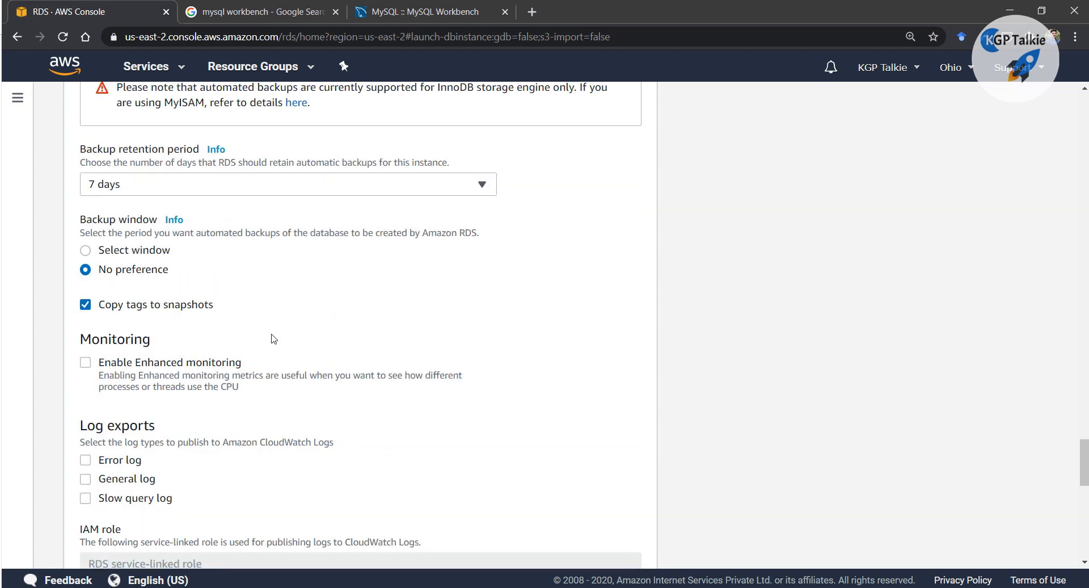
pyautogui.scroll(-8, 273, 339)
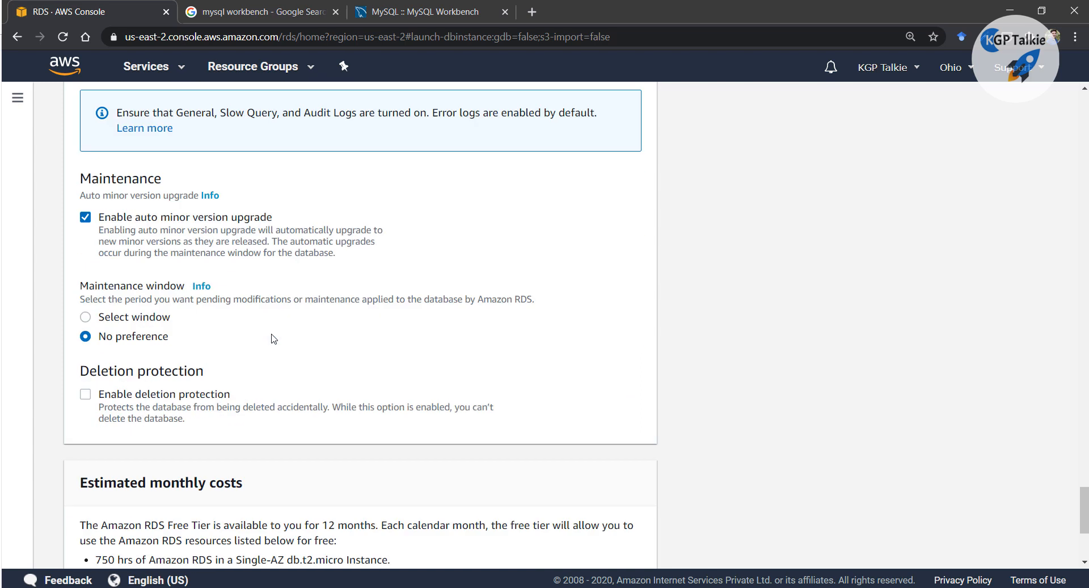
pyautogui.scroll(-3, 217, 404)
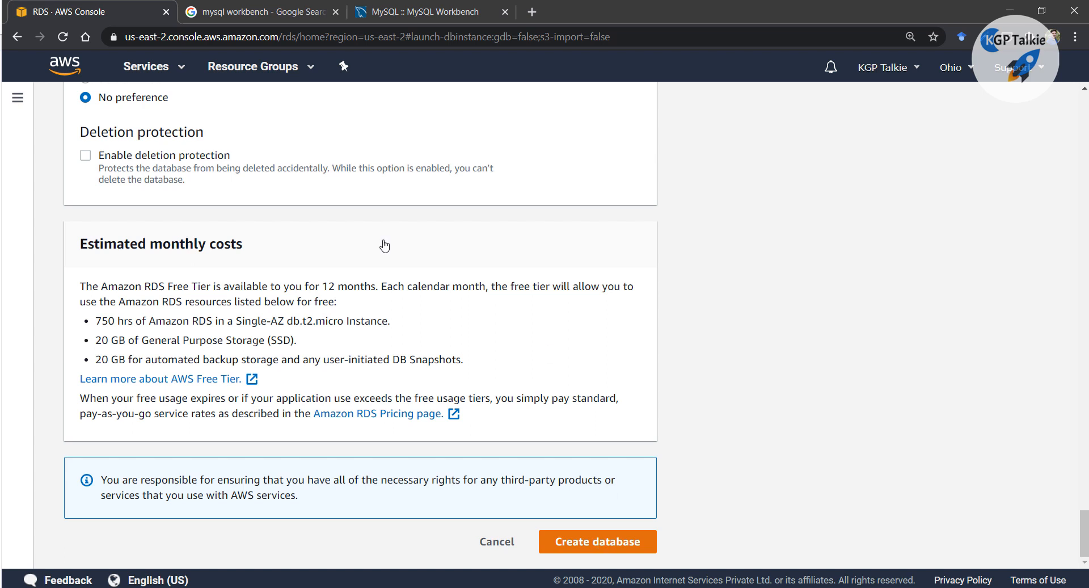
# Create the database, add an 'endpoint:' line to the notes, and dismiss the password warning
pyautogui.click(590, 542)
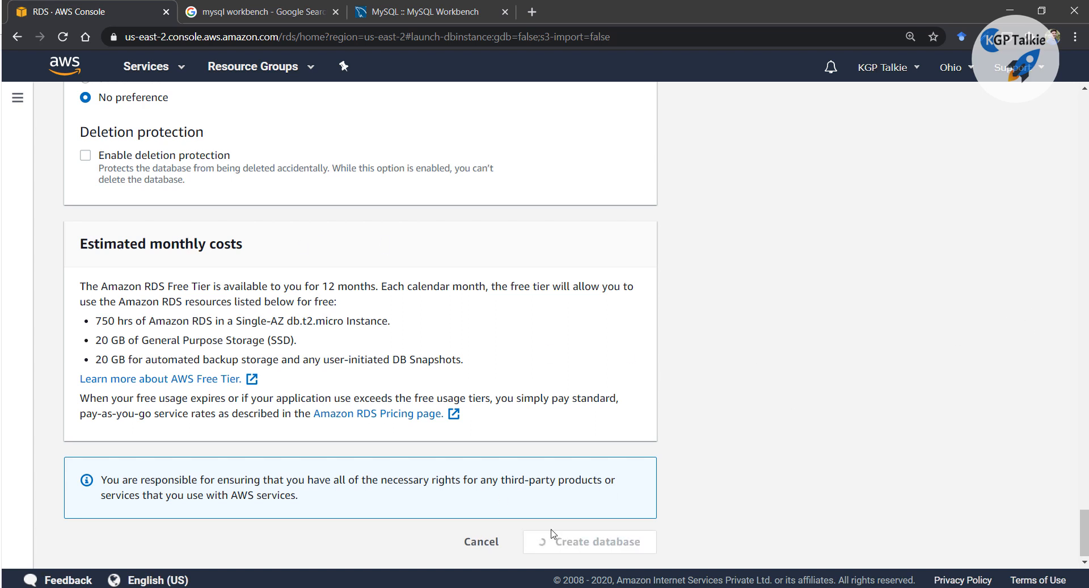
pyautogui.hotkey('alt', 'Tab')
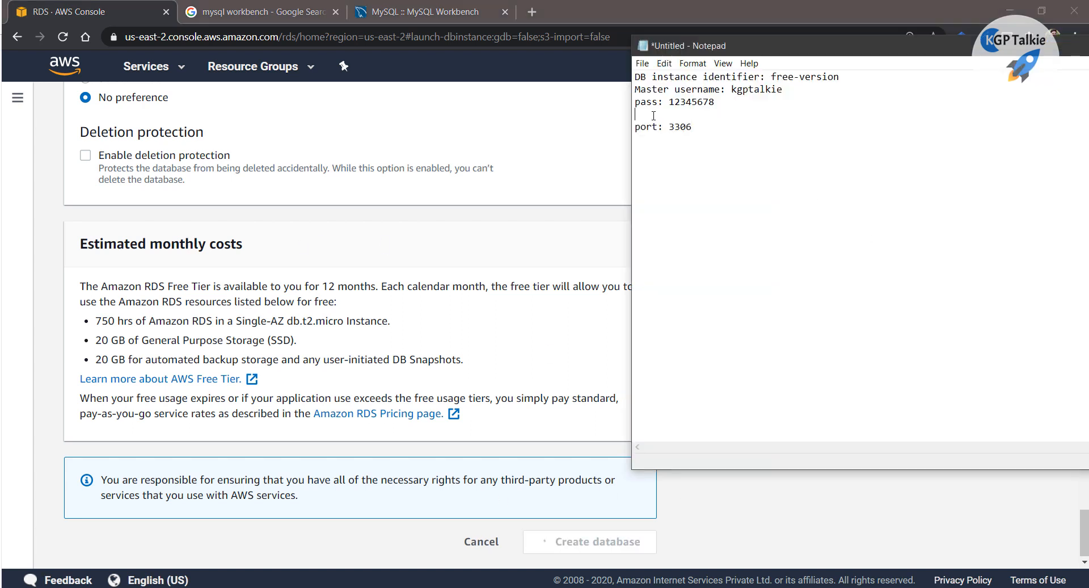
pyautogui.write('endpoint:')
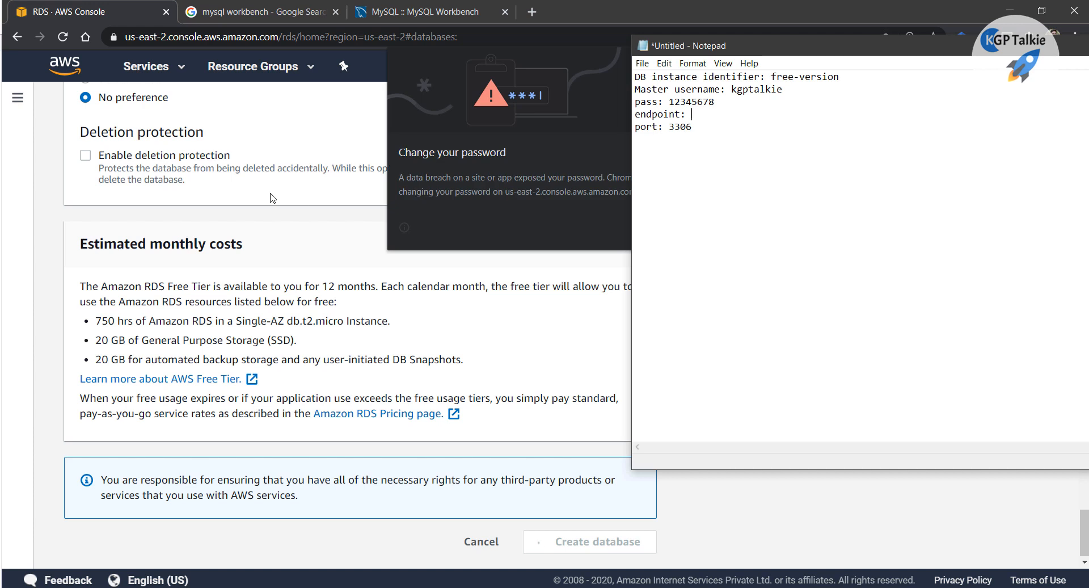
pyautogui.click(146, 211)
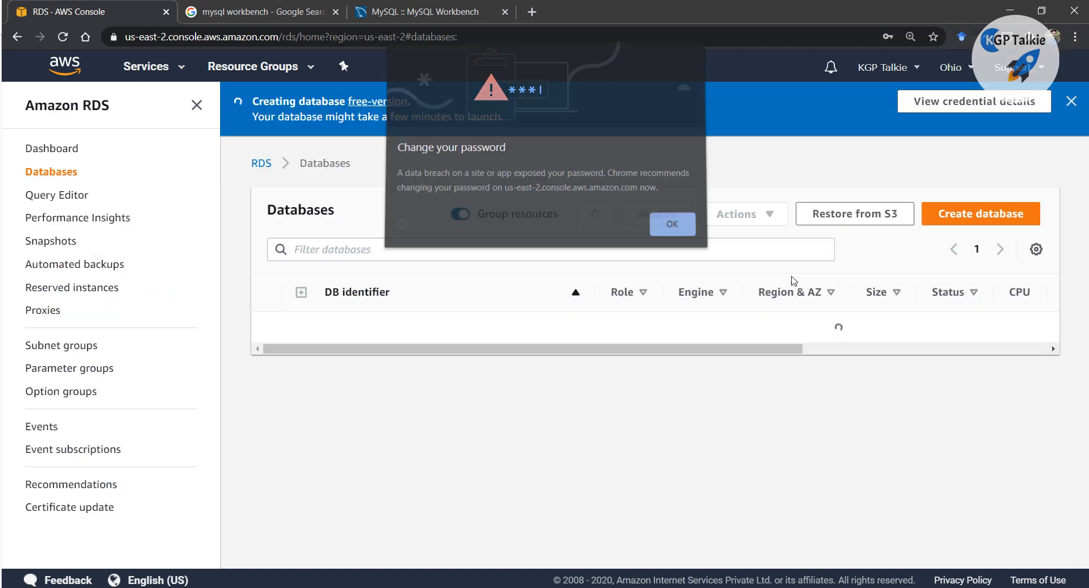
pyautogui.click(681, 221)
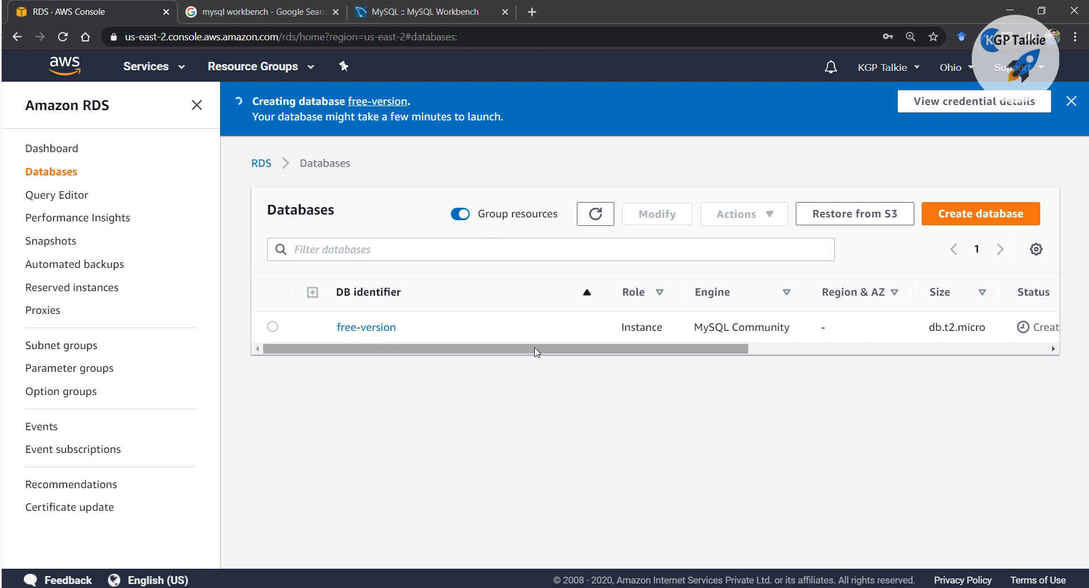
# Open the free-version database and view its master credentials
pyautogui.moveTo(535, 352); pyautogui.dragTo(853, 358)
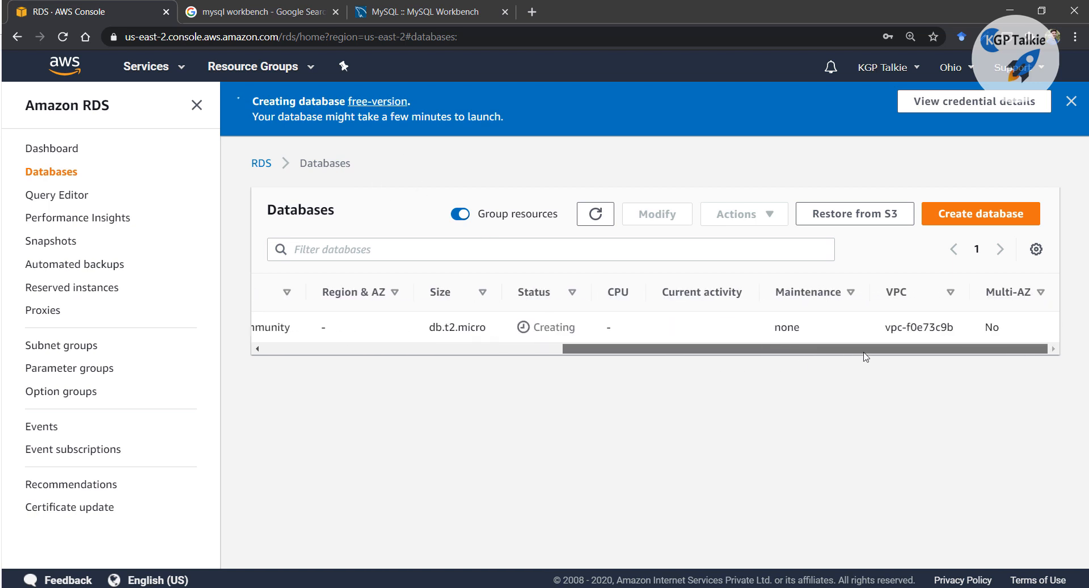
pyautogui.click(442, 355)
pyautogui.click(363, 331)
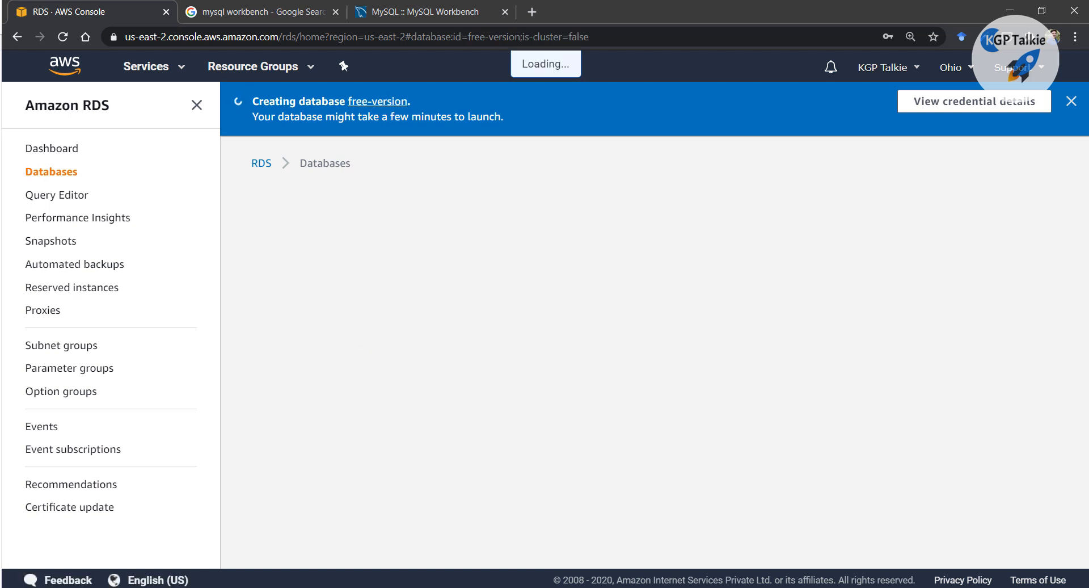
pyautogui.click(915, 114)
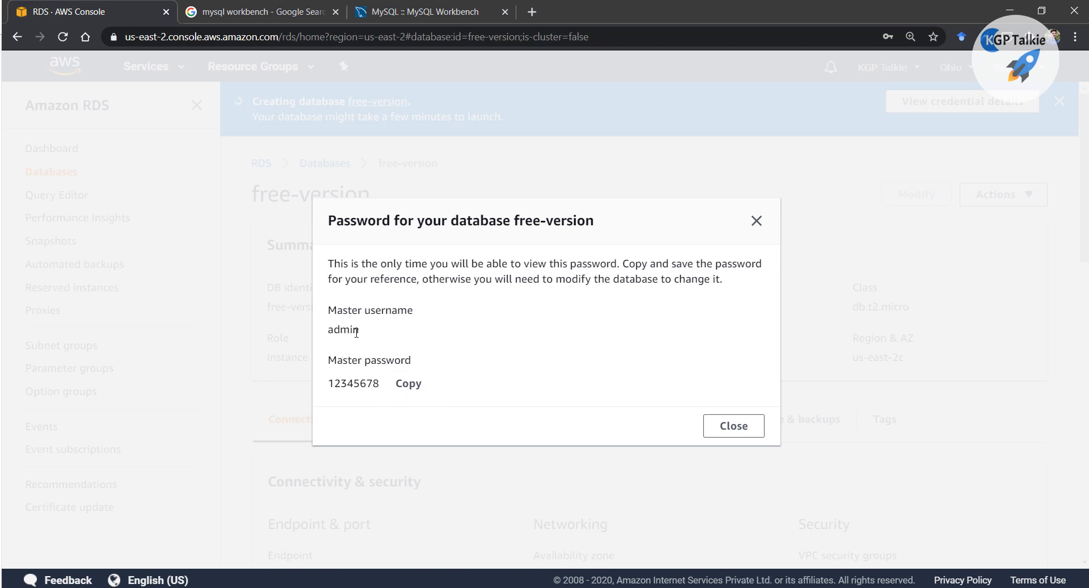
# Correct the notes' username line to the master username admin
pyautogui.hotkey('alt', 'Tab')
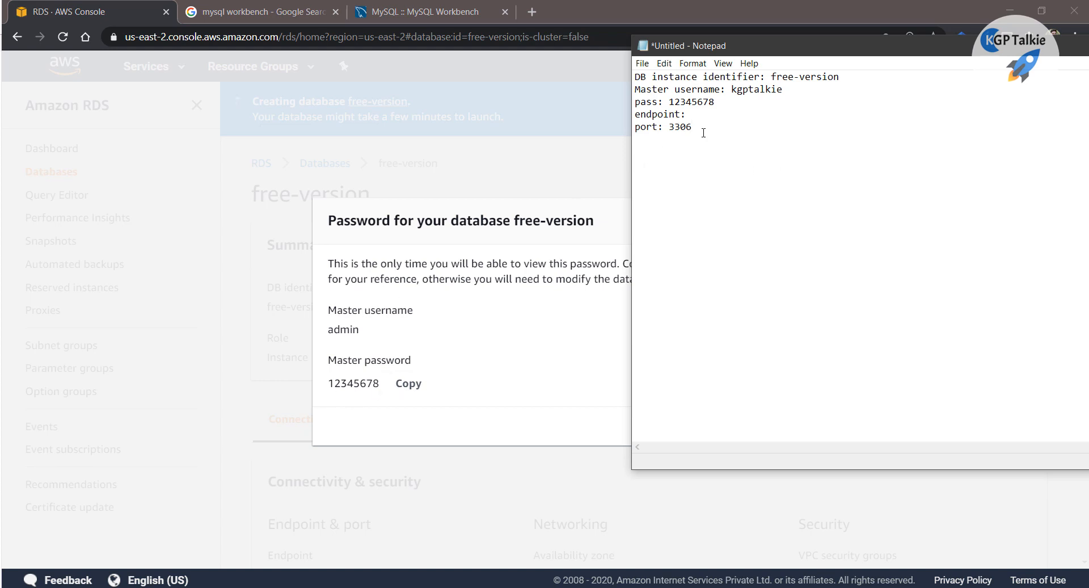
pyautogui.hotkey('alt', 'Tab')
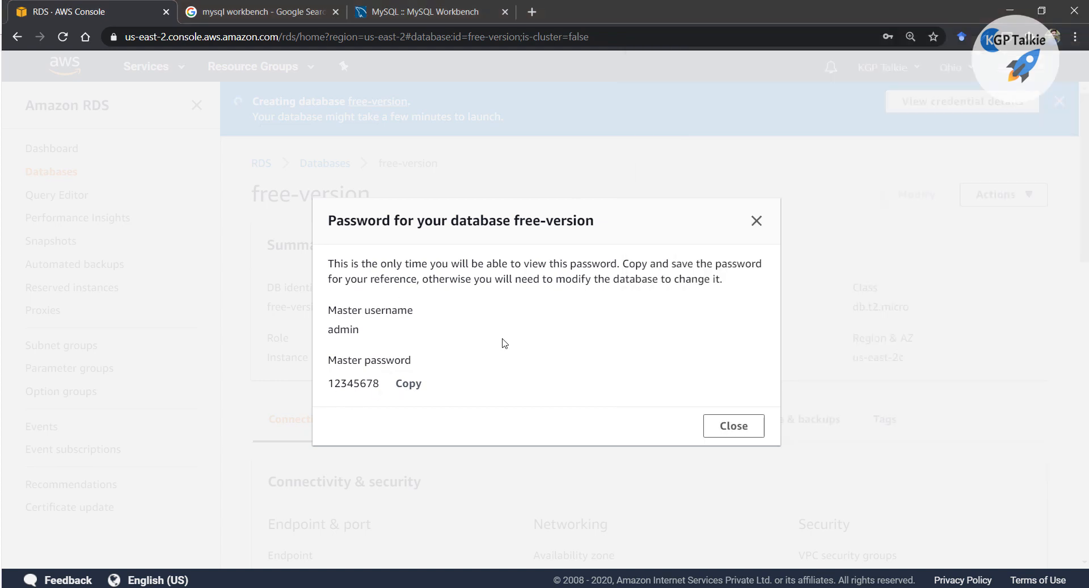
pyautogui.doubleClick(339, 332)
pyautogui.hotkey('alt', 'Tab')
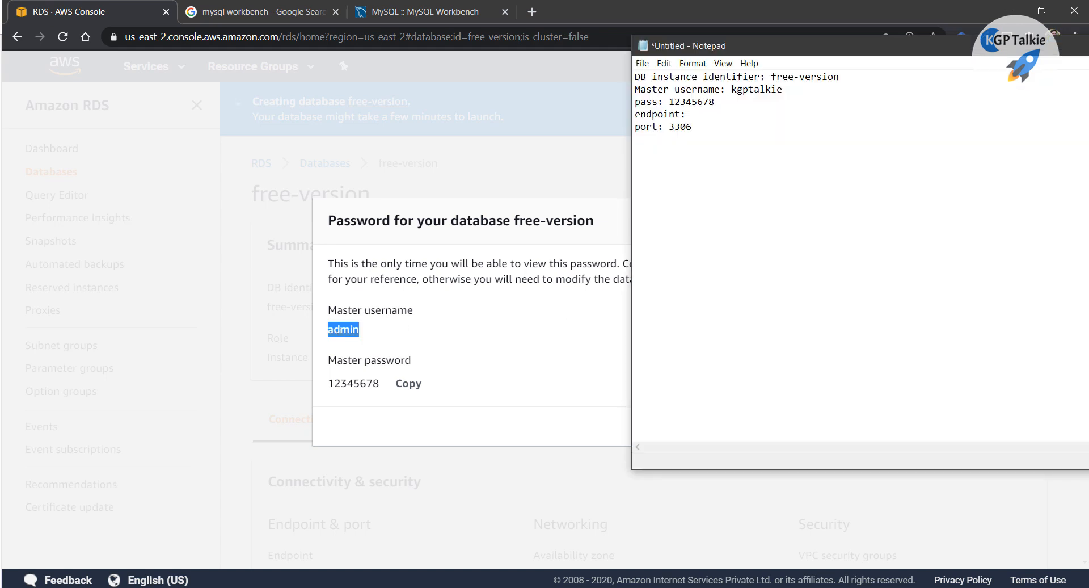
pyautogui.hotkey('alt', 'Tab')
pyautogui.click(765, 302)
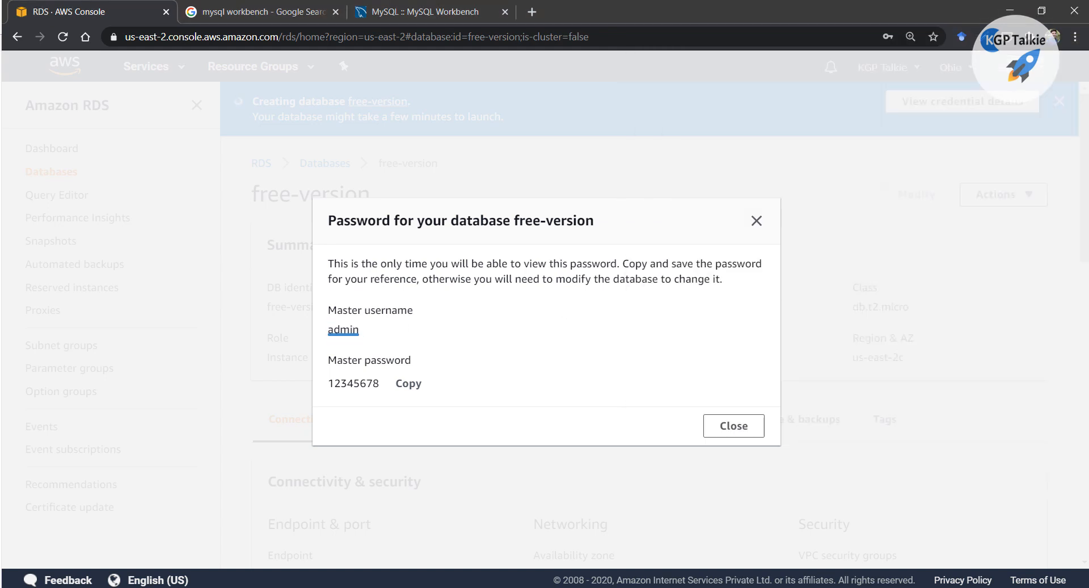
pyautogui.hotkey('alt', 'Tab')
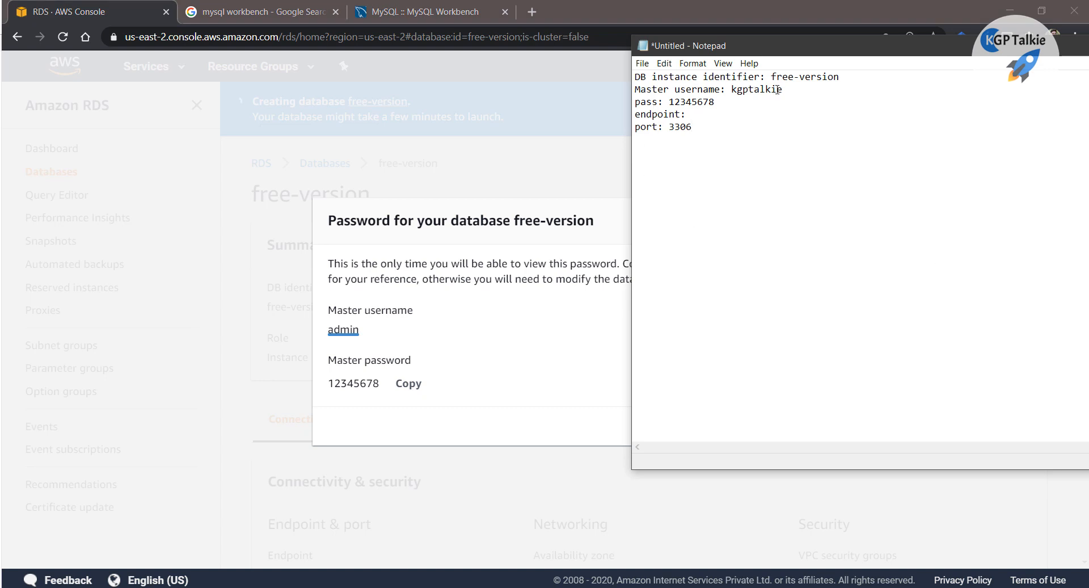
pyautogui.write('dmin')
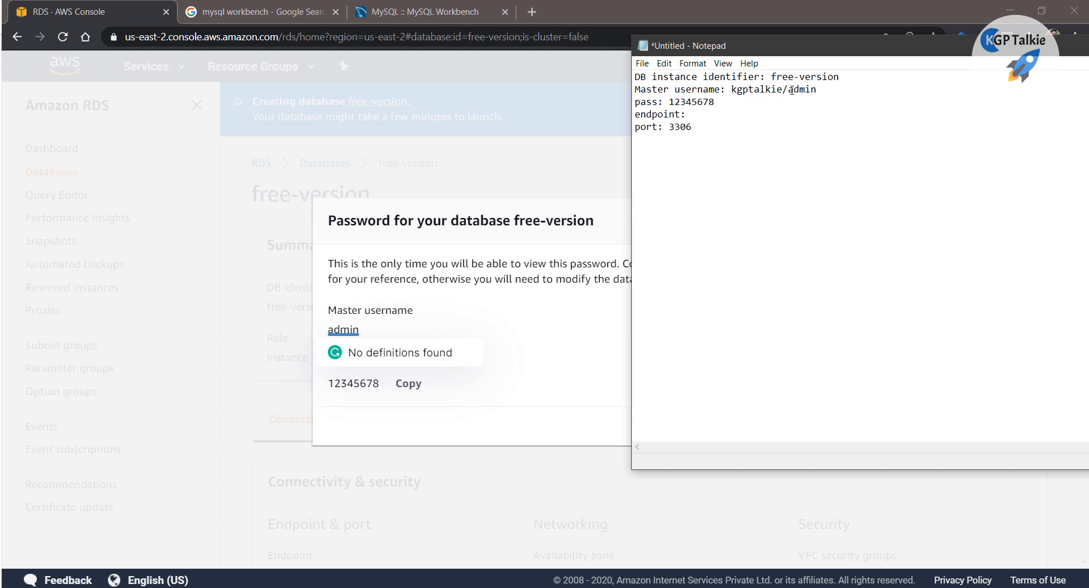
pyautogui.click(575, 308)
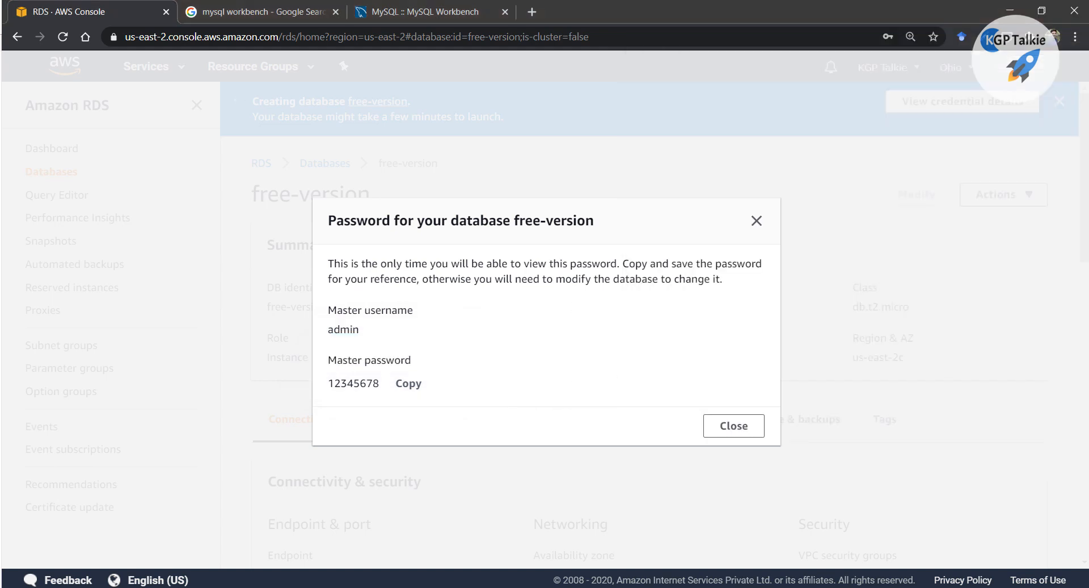
pyautogui.click(1088, 181)
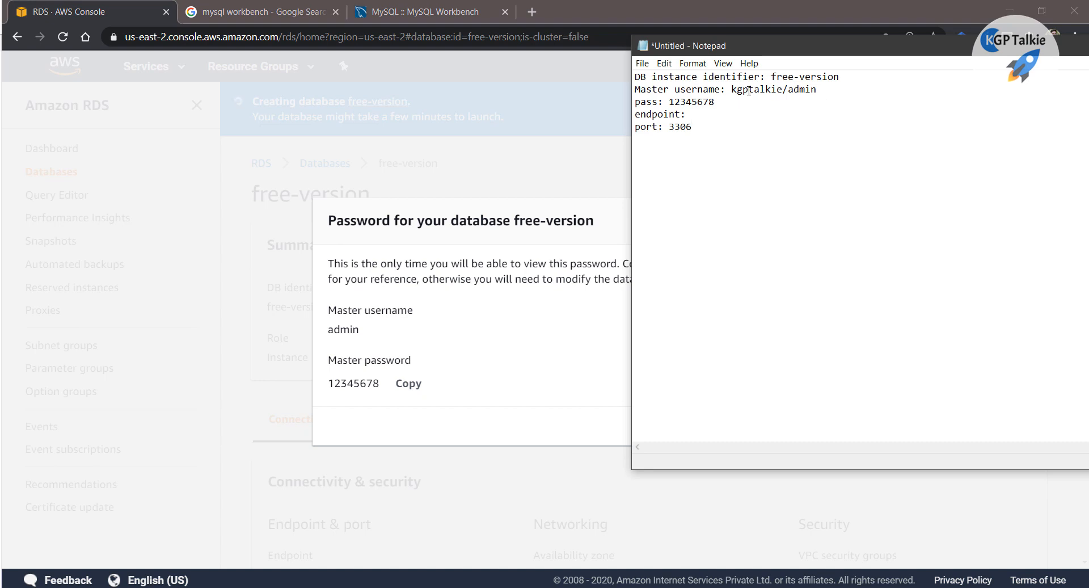
pyautogui.click(468, 343)
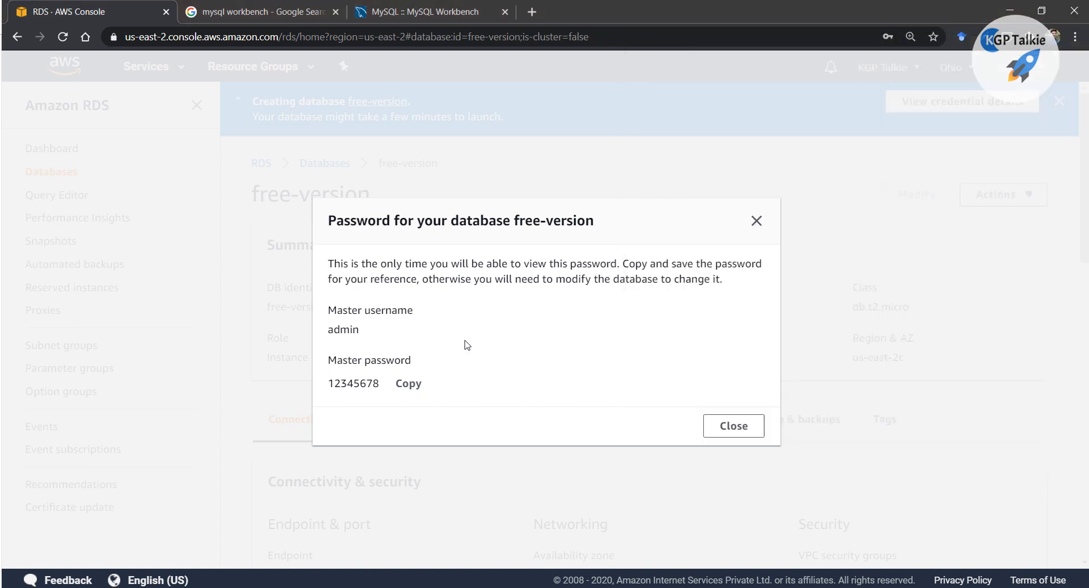
# Close the credentials window and reload until free-version shows Available with its endpoint
pyautogui.click(732, 426)
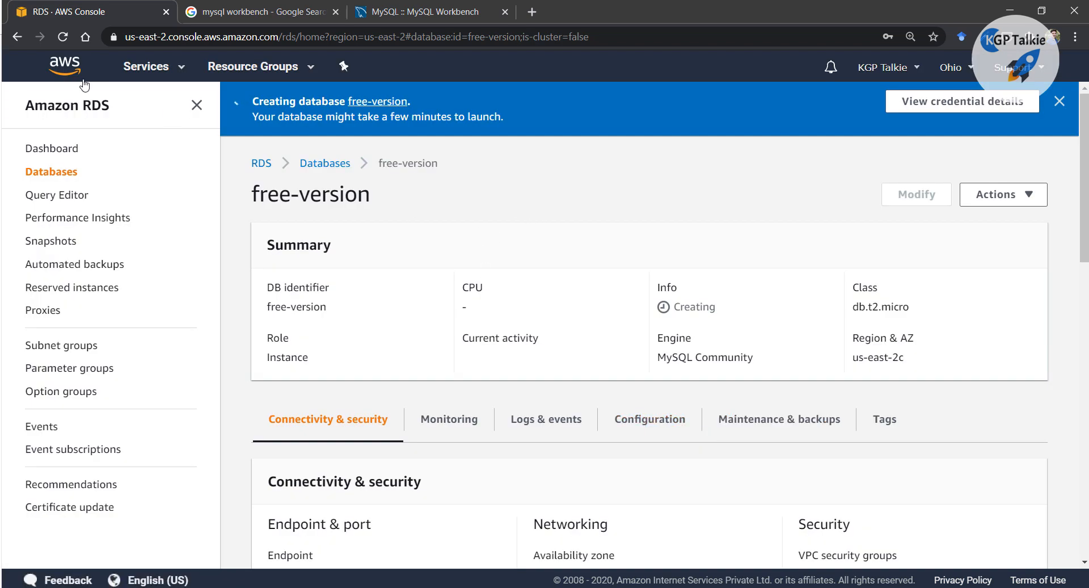
pyautogui.click(64, 37)
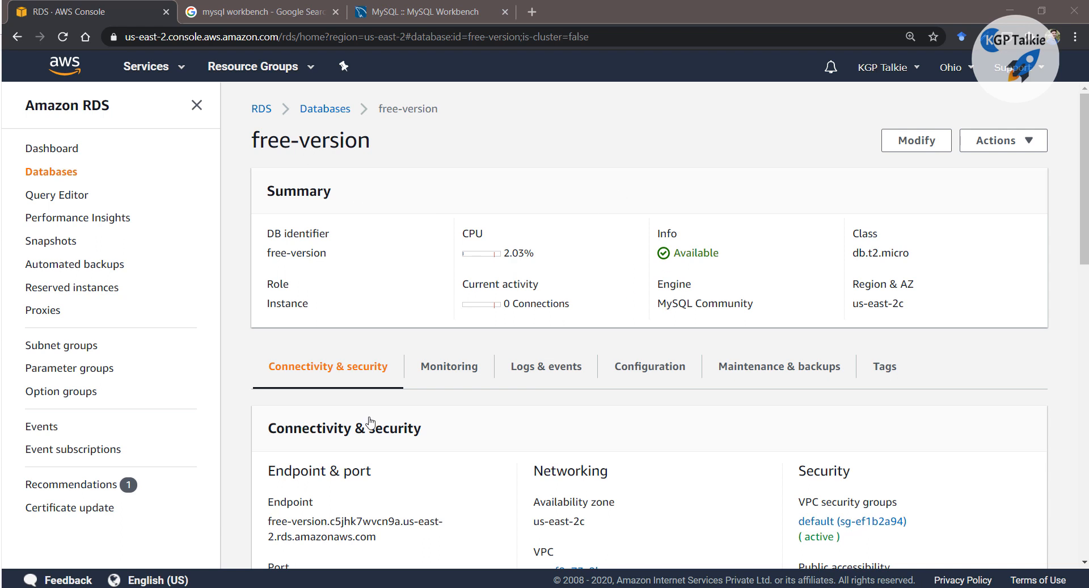
# Copy the free-version endpoint address and paste it after 'endpoint:' in the Notepad notes
pyautogui.scroll(-1, 349, 489)
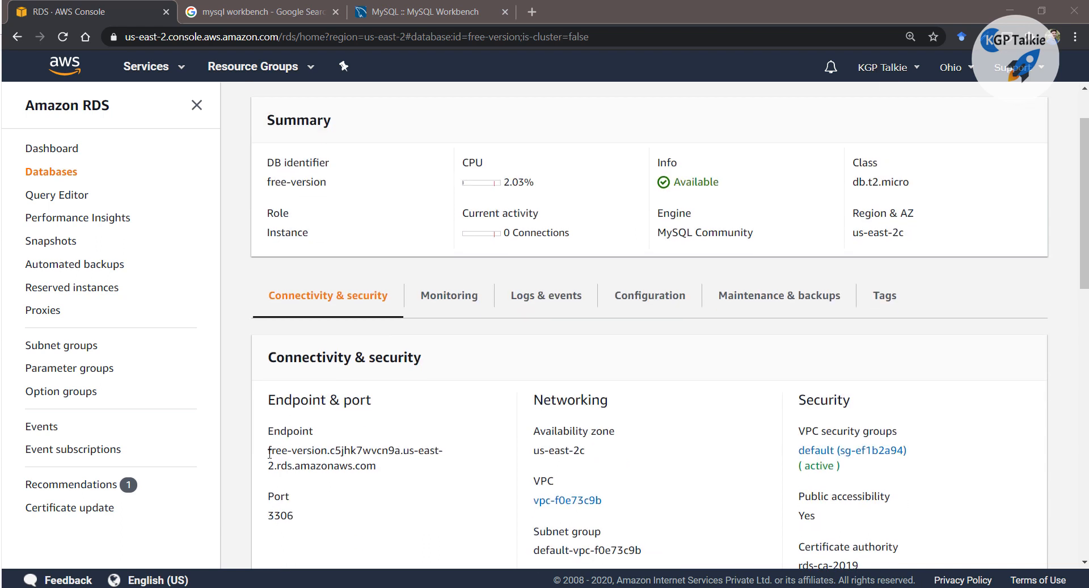
pyautogui.moveTo(268, 450); pyautogui.dragTo(383, 476)
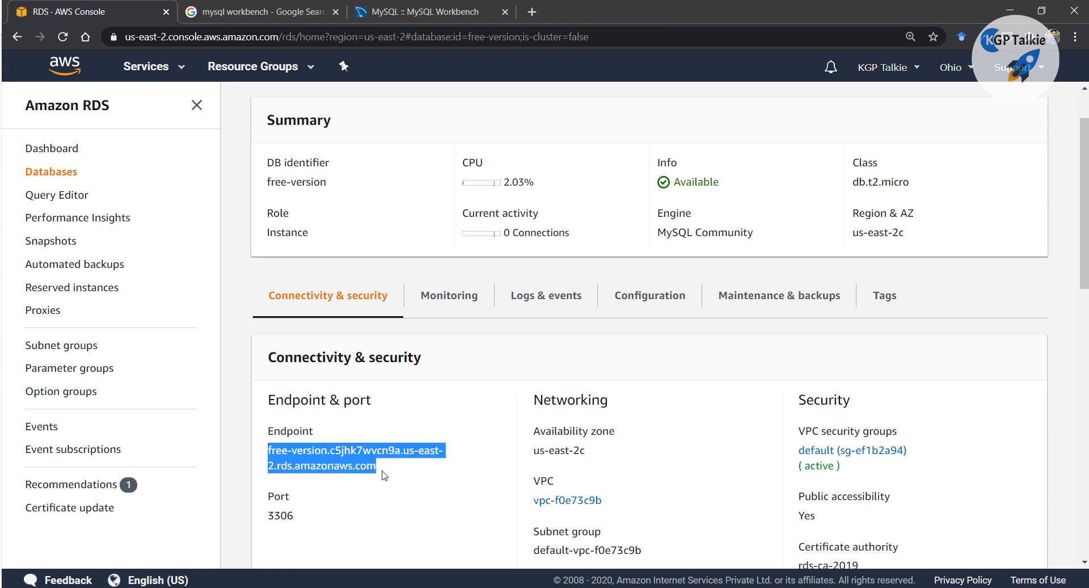
pyautogui.rightClick(316, 464)
pyautogui.click(345, 476)
pyautogui.hotkey('alt', 'Tab')
pyautogui.click(716, 178)
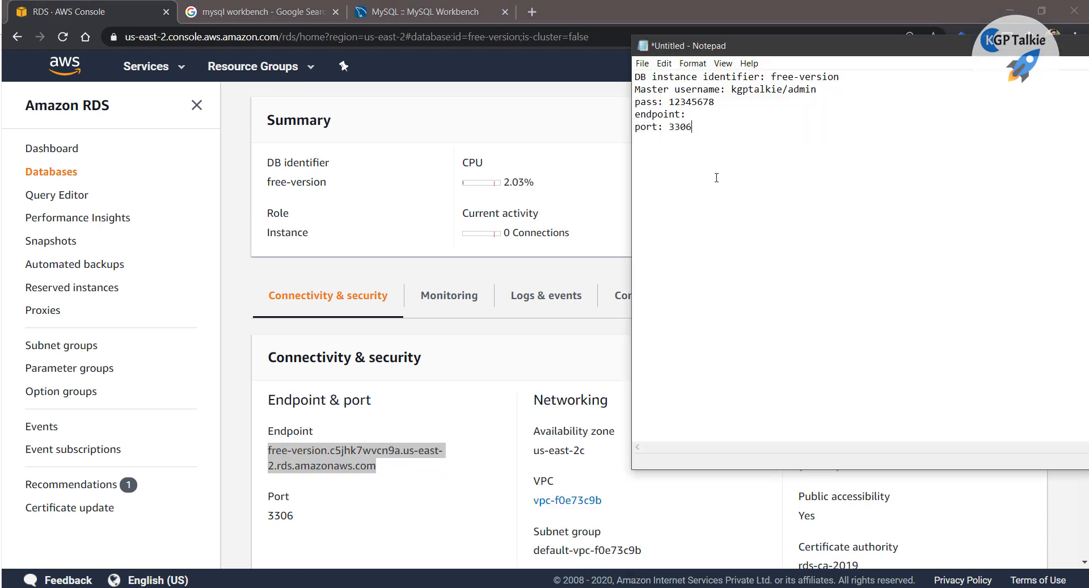
pyautogui.click(719, 118)
pyautogui.hotkey('ctrl', 'v')
pyautogui.moveTo(693, 113); pyautogui.dragTo(997, 116)
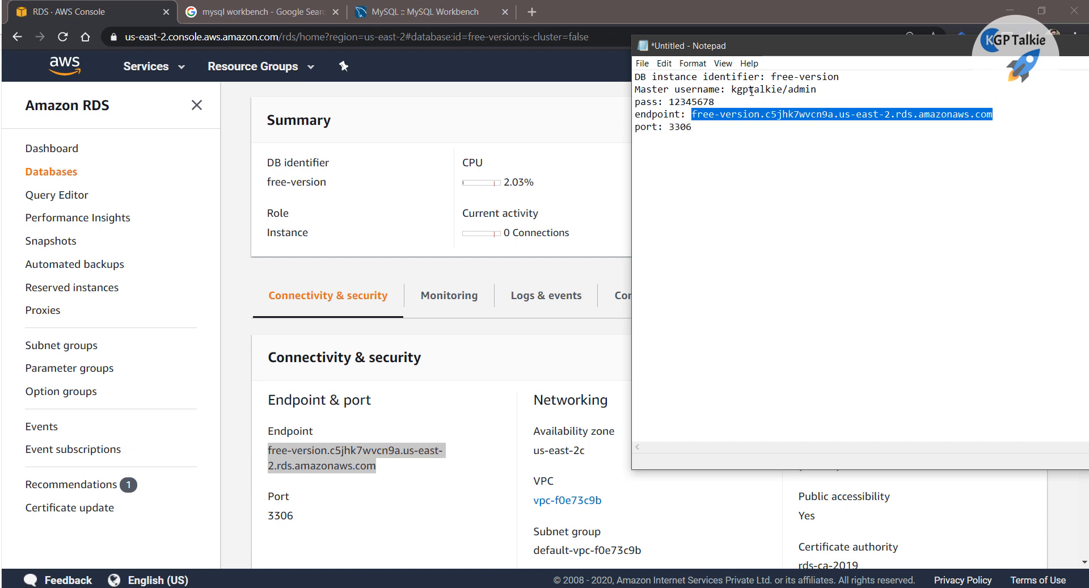
pyautogui.click(296, 272)
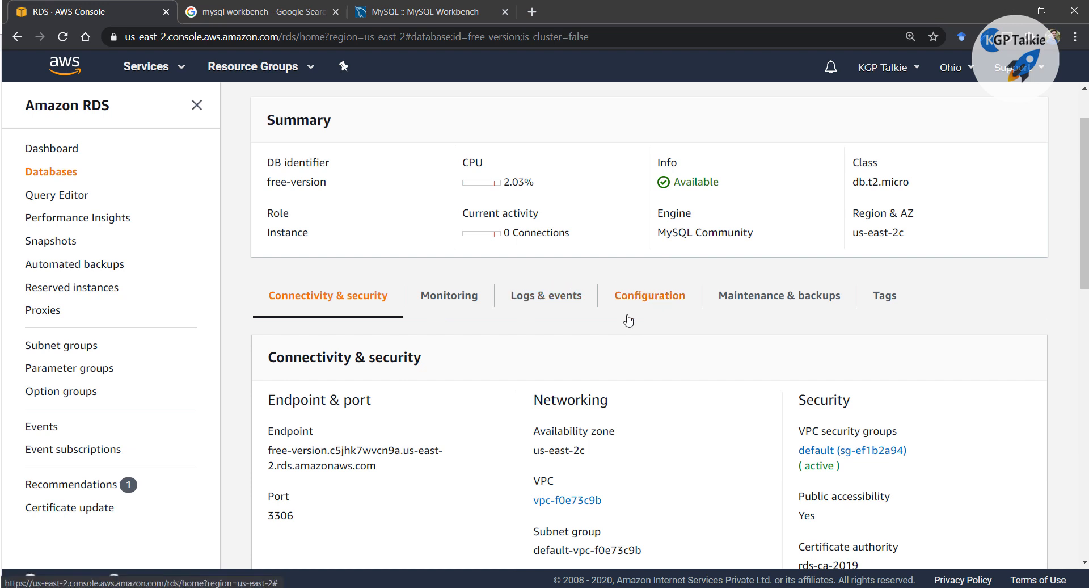
pyautogui.scroll(2, 470, 317)
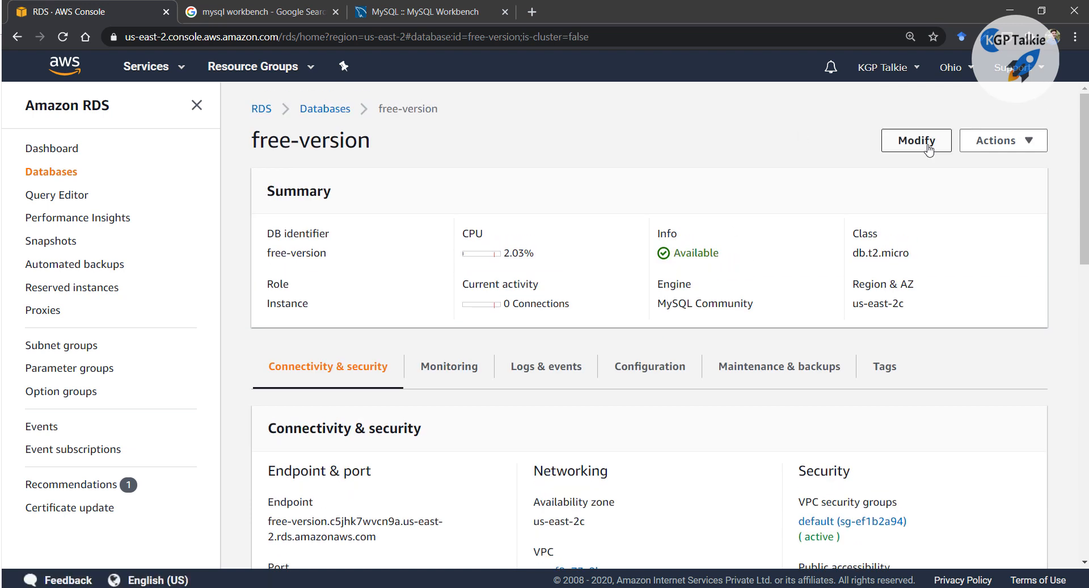
# Review free-version's Modify page settings, including the additional connectivity configuration, without changing anything
pyautogui.click(929, 148)
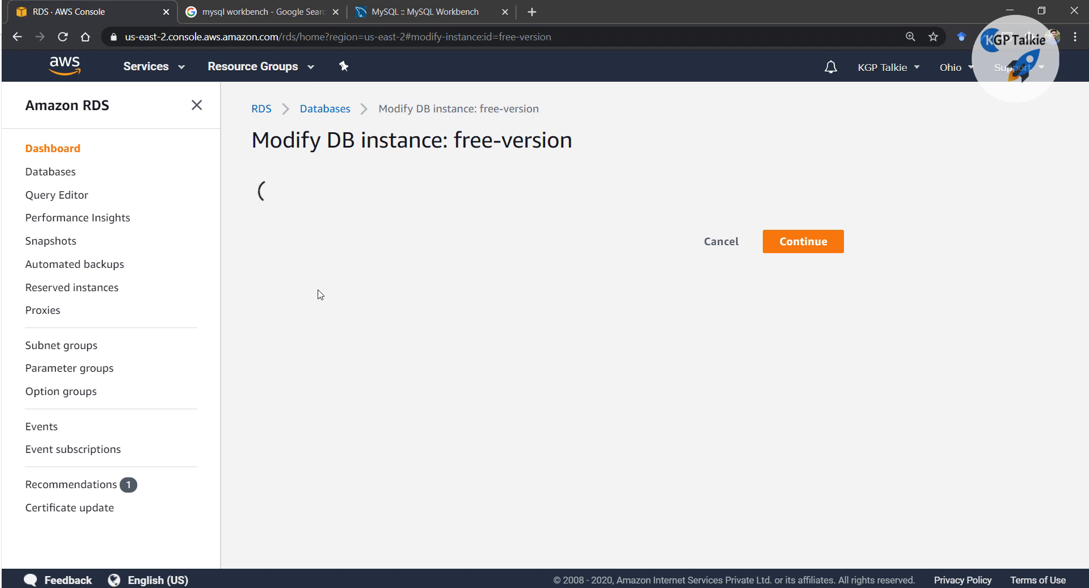
pyautogui.scroll(-8, 582, 306)
pyautogui.scroll(-5, 567, 295)
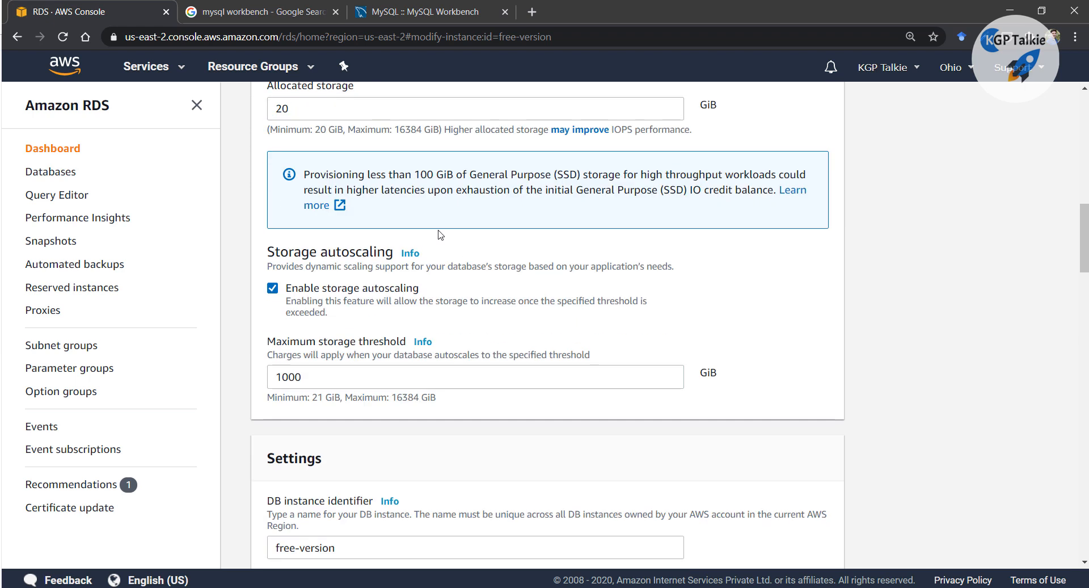
pyautogui.scroll(-4, 443, 306)
pyautogui.scroll(-3, 327, 277)
pyautogui.scroll(-1, 297, 376)
pyautogui.scroll(1, 349, 252)
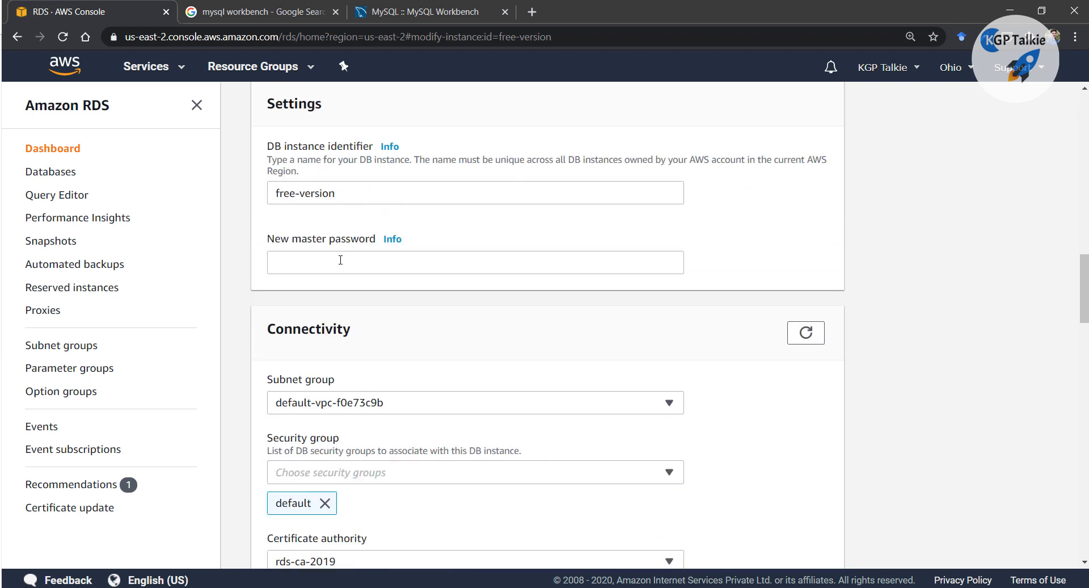
pyautogui.scroll(1, 332, 252)
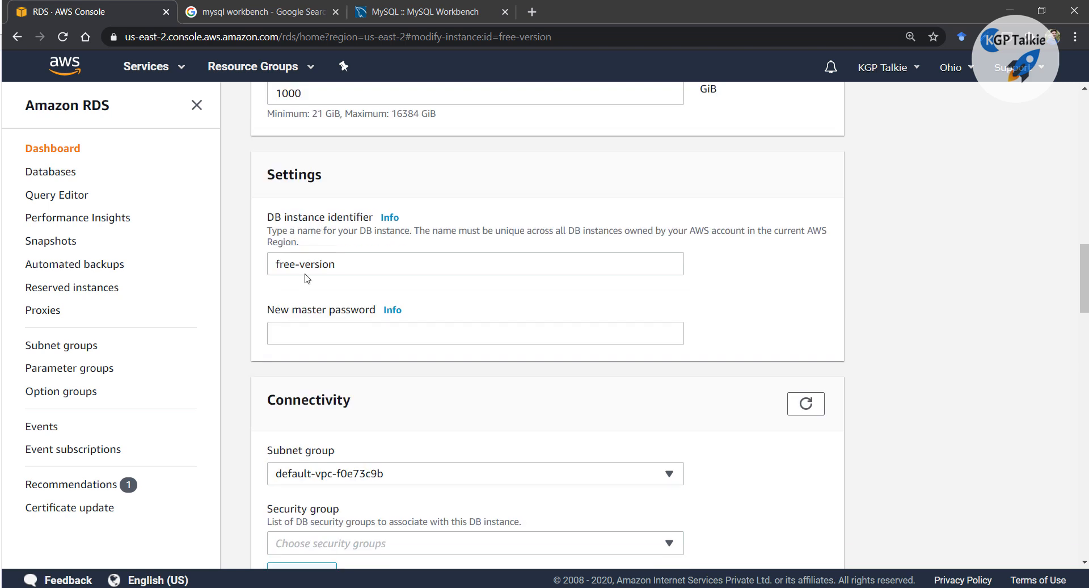
pyautogui.scroll(-6, 391, 304)
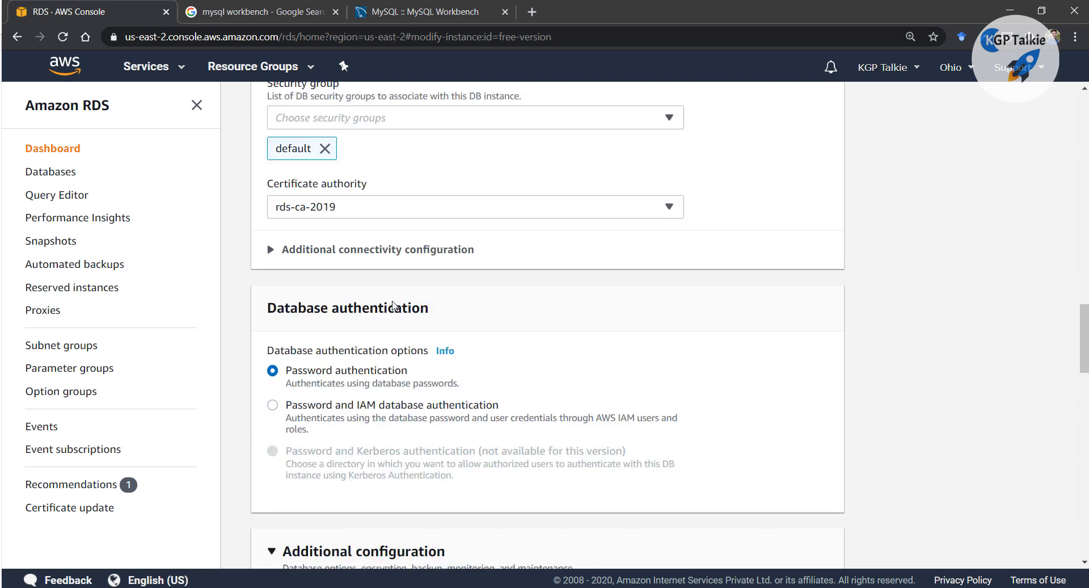
pyautogui.scroll(-7, 393, 304)
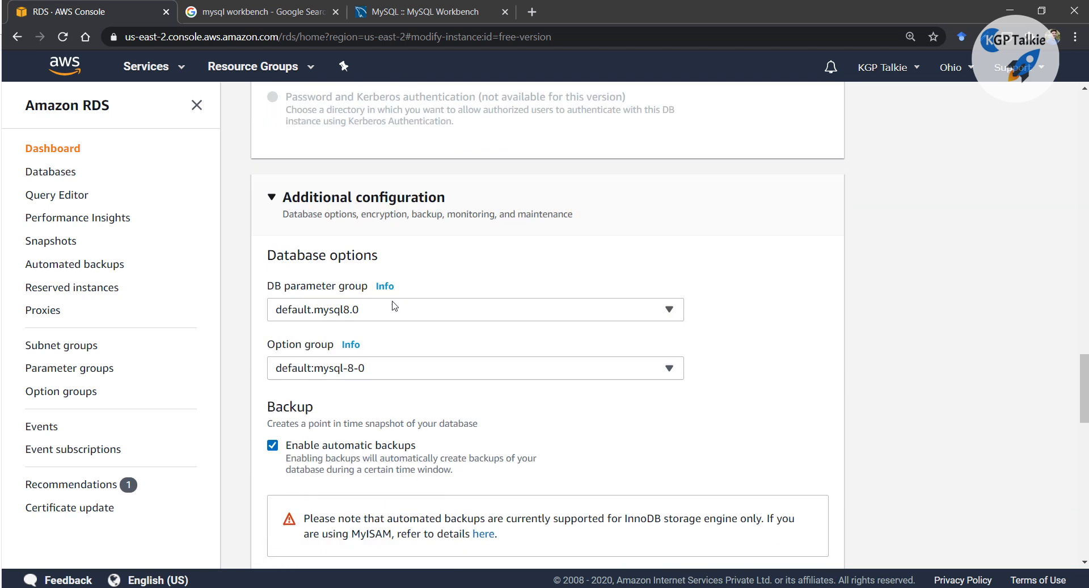
pyautogui.scroll(-14, 395, 305)
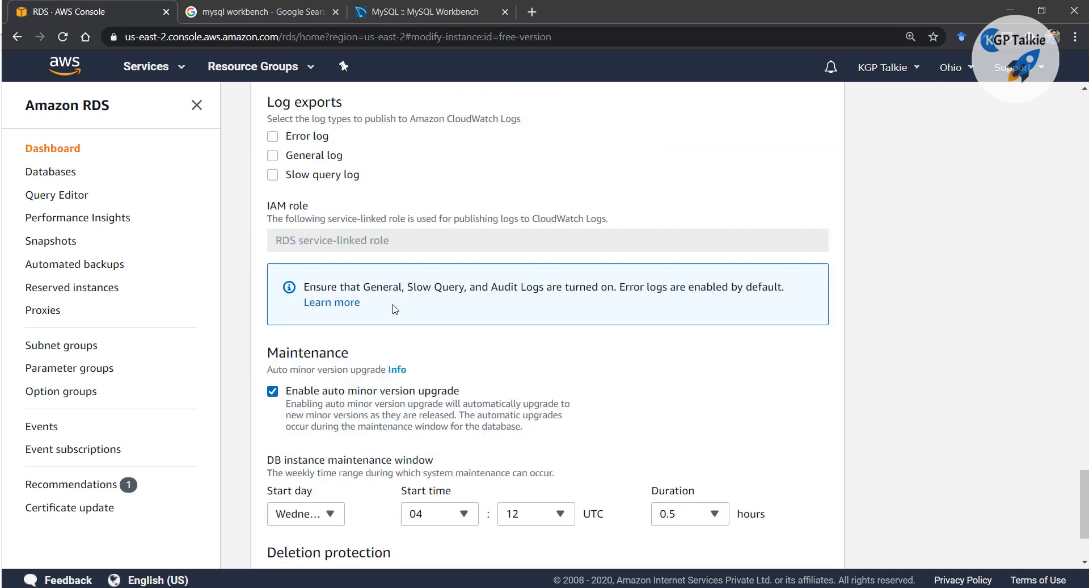
pyautogui.scroll(20, 395, 311)
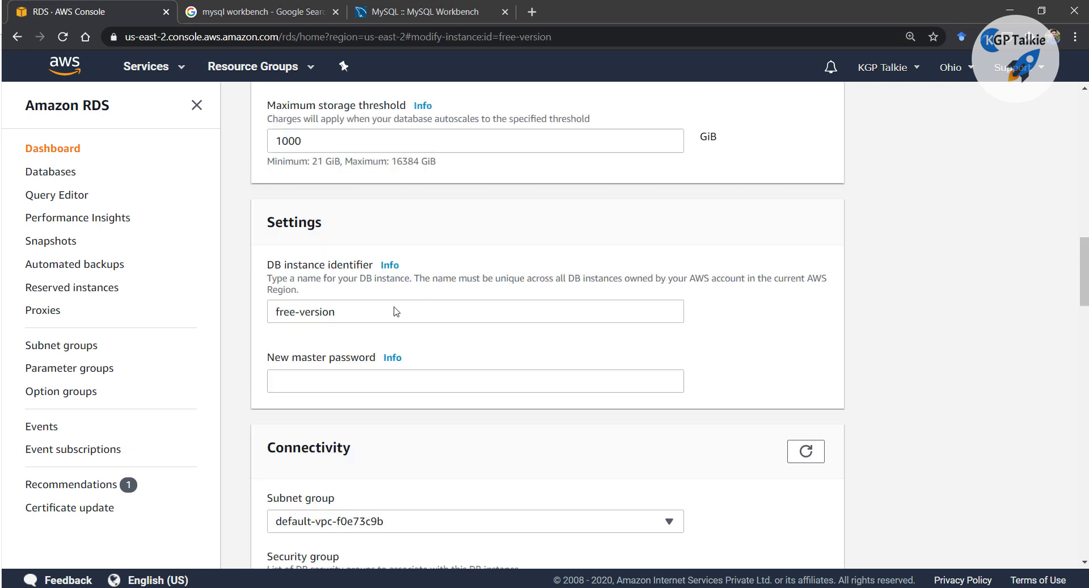
pyautogui.scroll(-10, 395, 311)
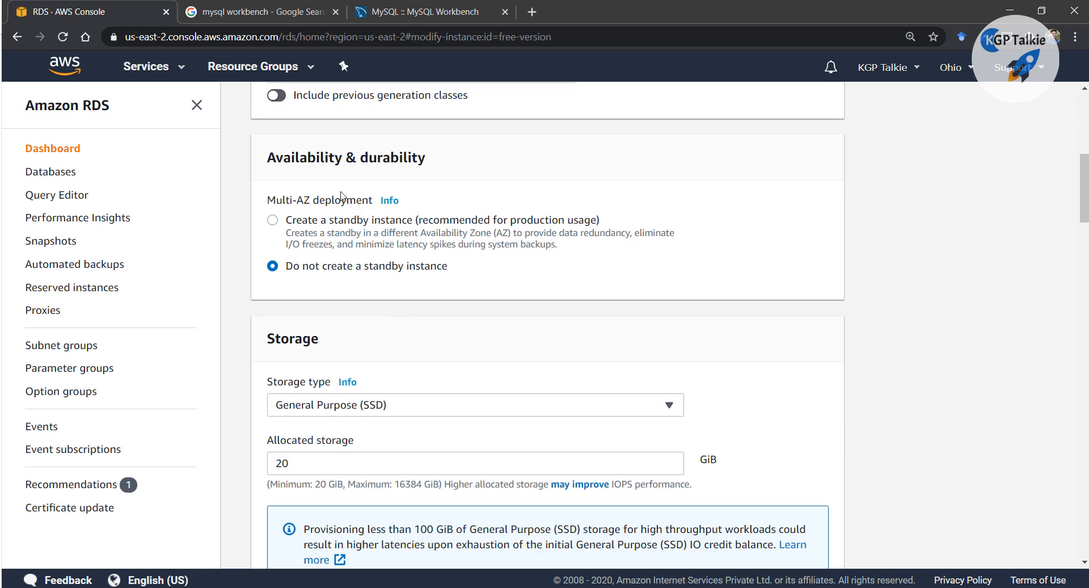
pyautogui.scroll(-5, 333, 211)
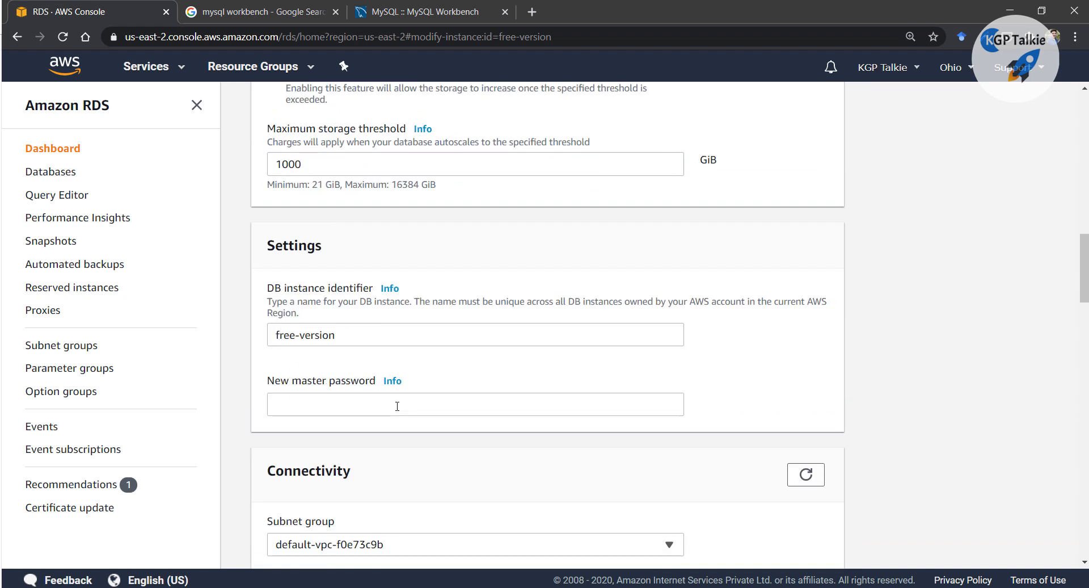
pyautogui.scroll(-10, 397, 406)
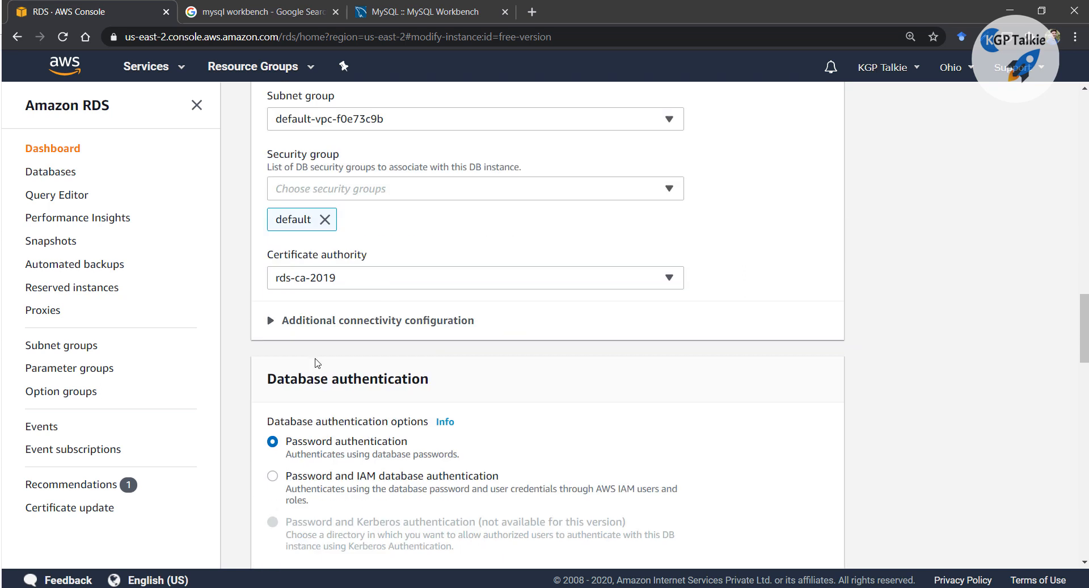
pyautogui.click(285, 255)
pyautogui.scroll(-5, 492, 290)
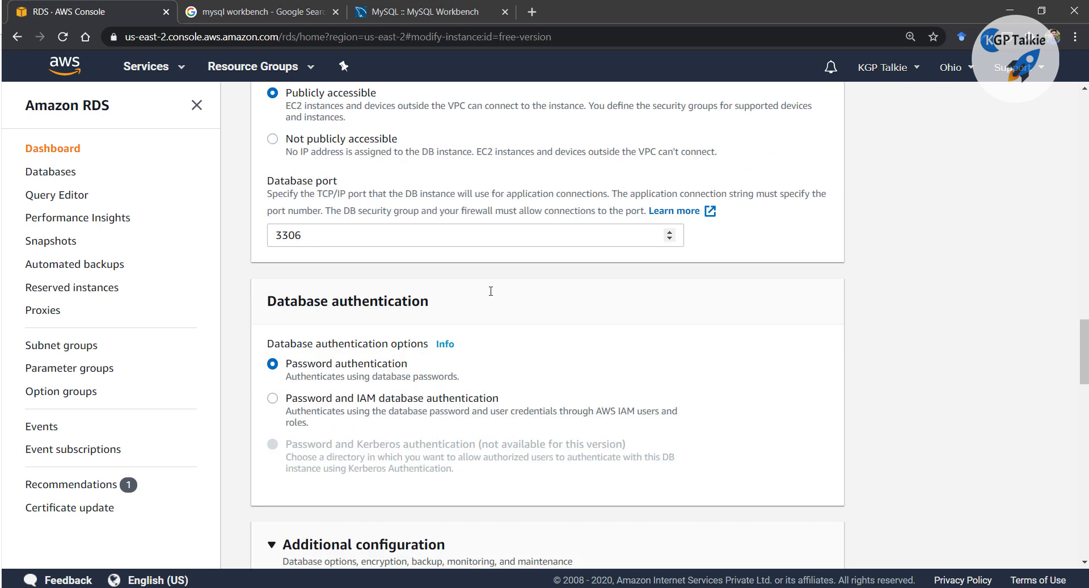
pyautogui.scroll(-3, 492, 291)
pyautogui.scroll(3, 477, 289)
pyautogui.scroll(-3, 462, 289)
pyautogui.scroll(-10, 457, 309)
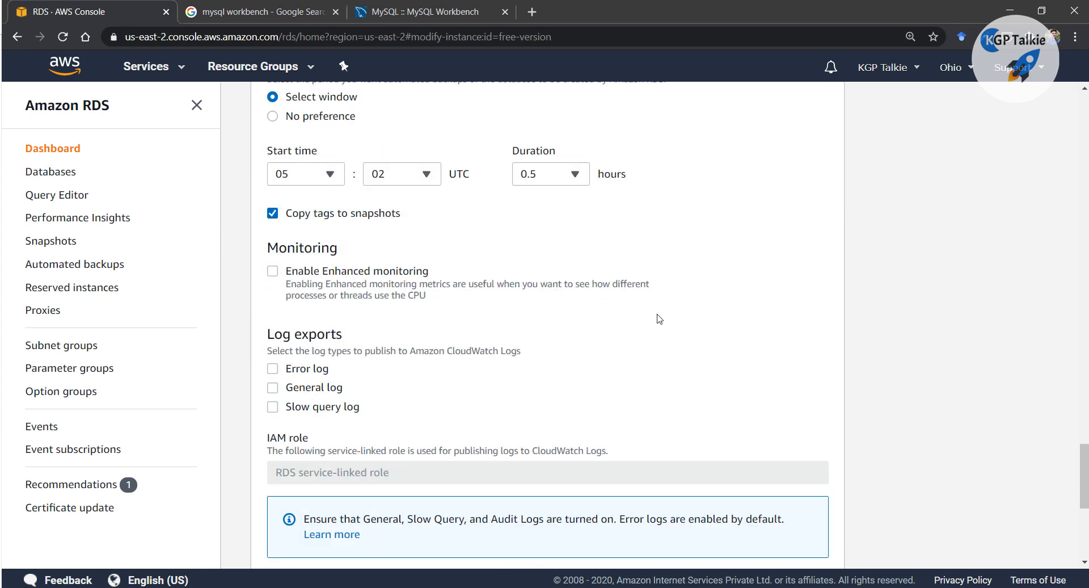
pyautogui.scroll(20, 658, 317)
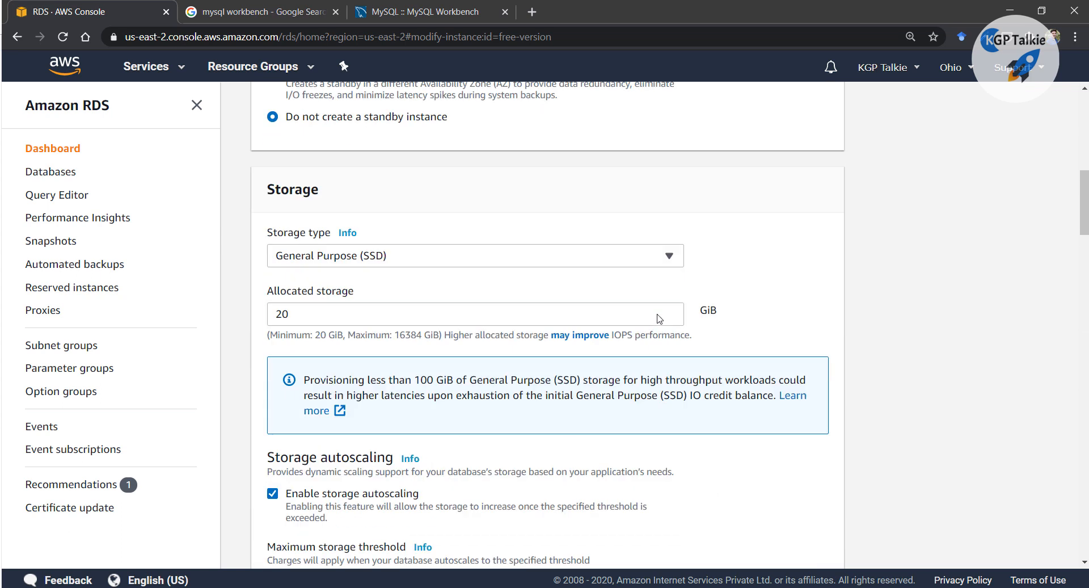
pyautogui.scroll(2, 658, 318)
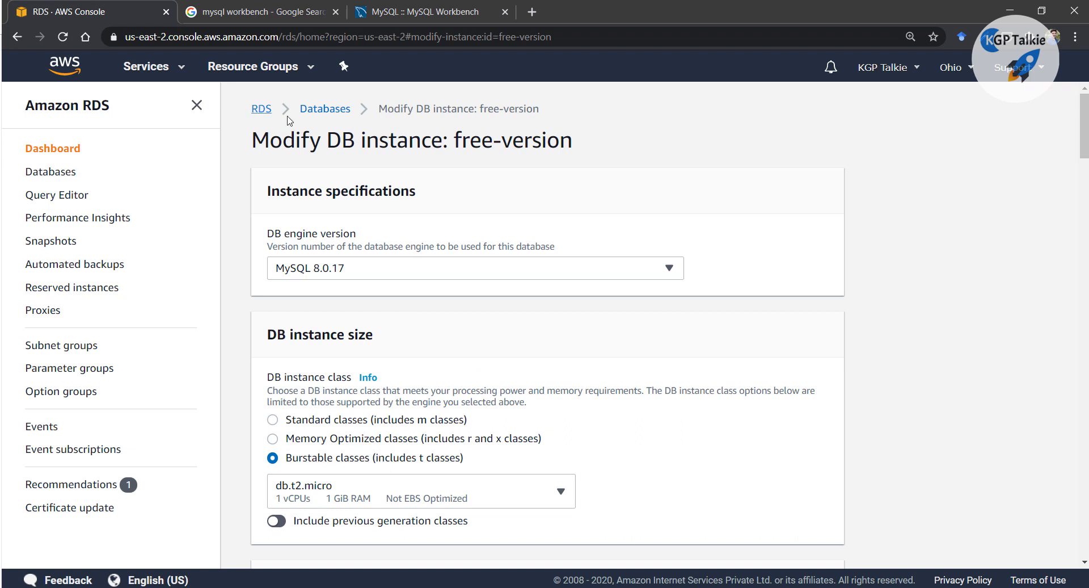
# Return to the Databases list, open free-version's details, then show the MySQL Workbench product page
pyautogui.click(337, 115)
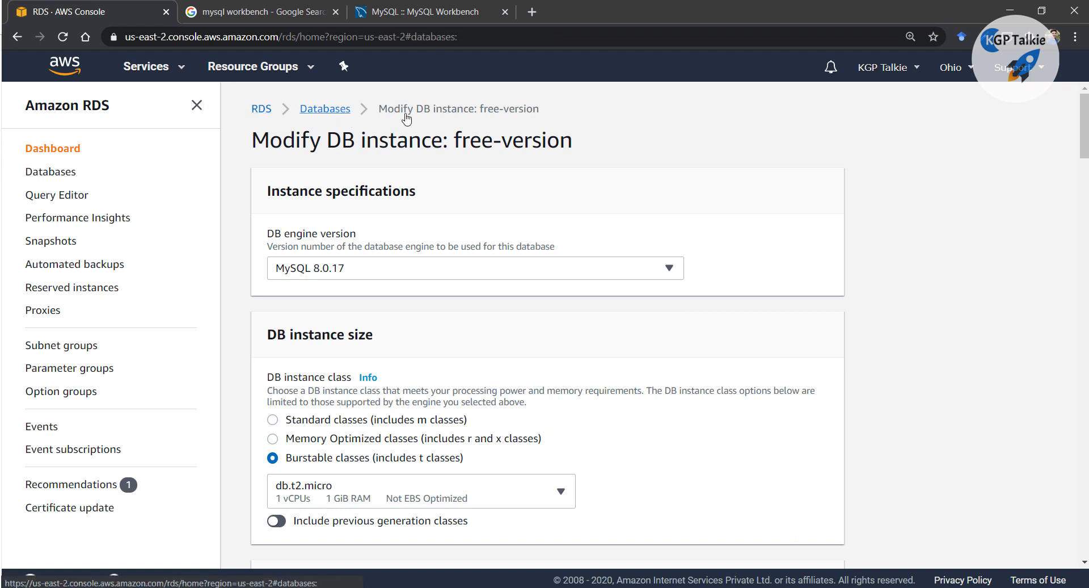
pyautogui.moveTo(503, 294); pyautogui.dragTo(385, 295)
pyautogui.click(370, 273)
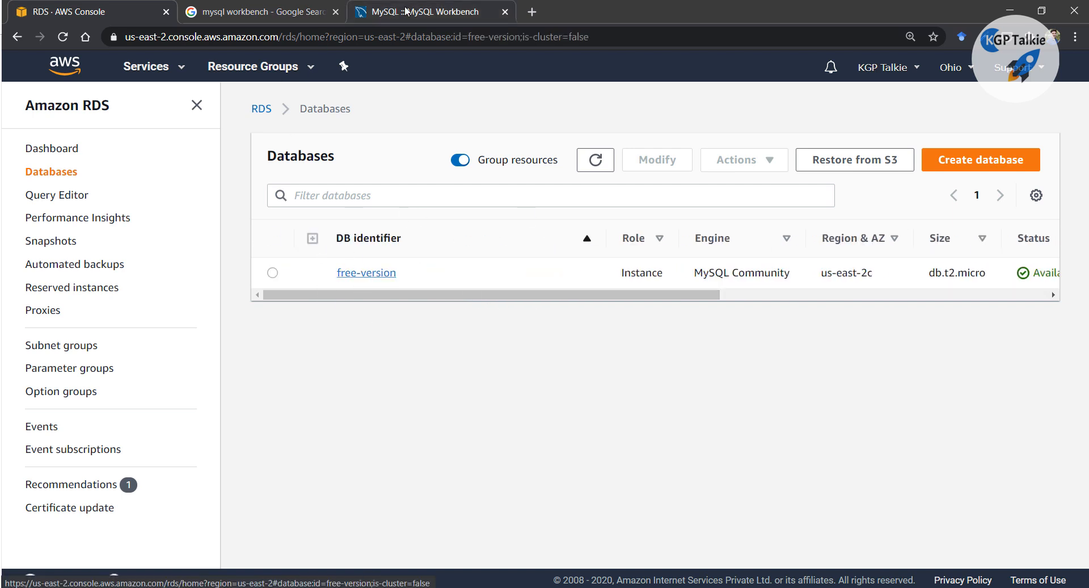
pyautogui.click(410, 10)
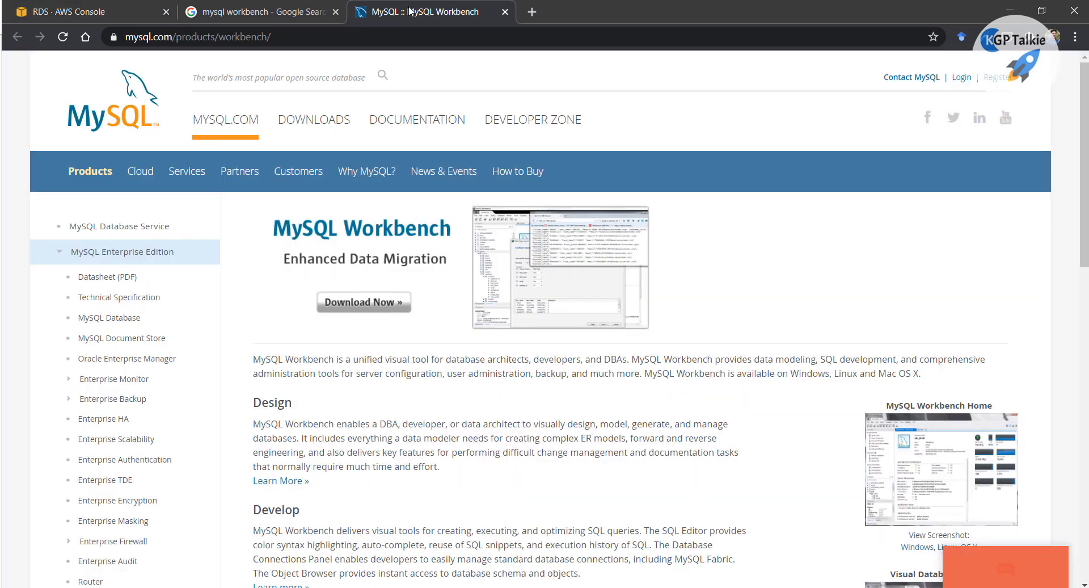
# Compare the MySQL Workbench, Google and RDS tabs, then bring the Workbench application into view
pyautogui.click(249, 11)
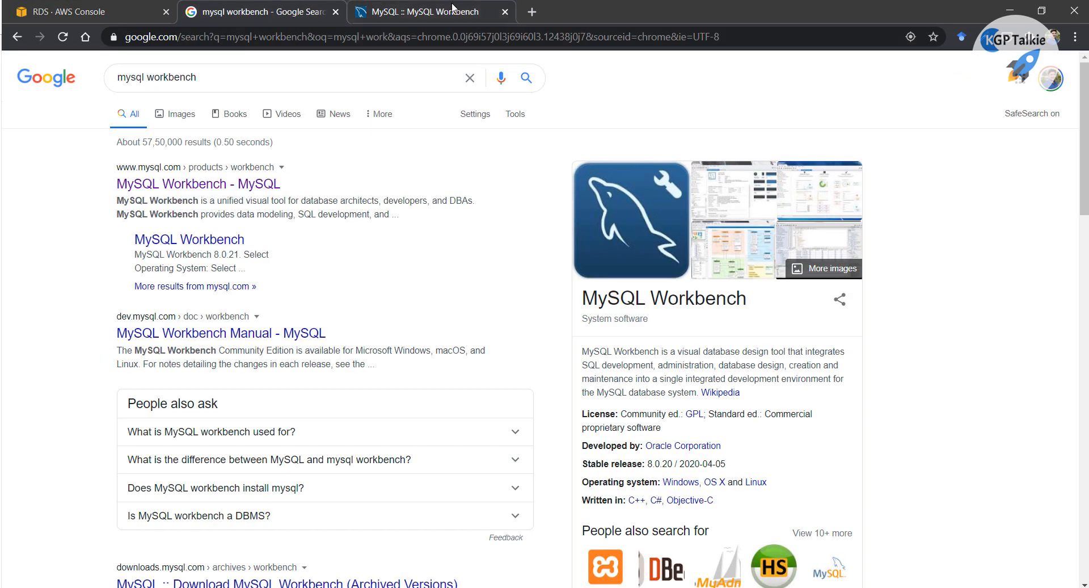
pyautogui.click(410, 10)
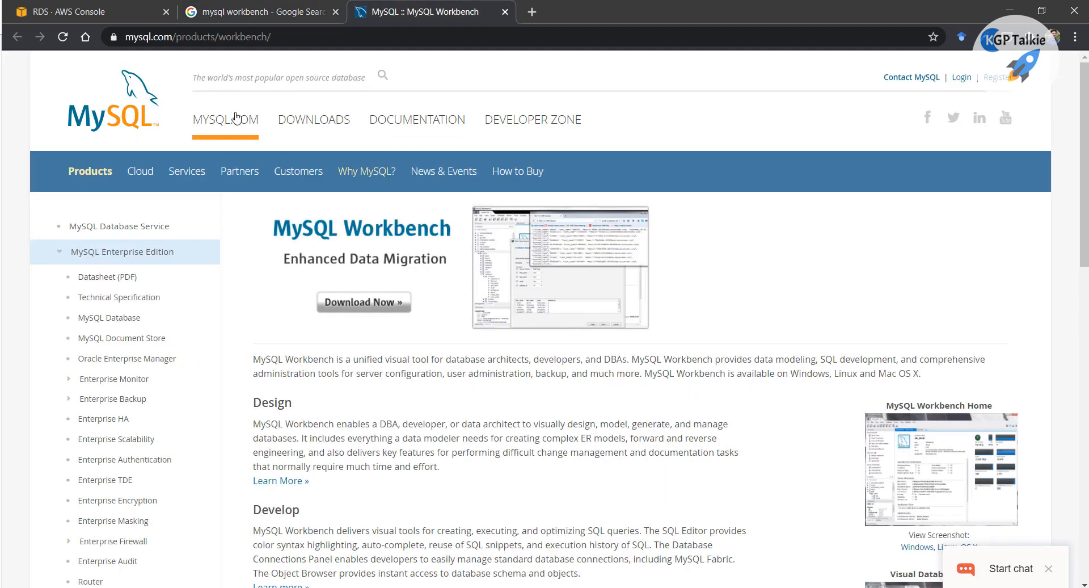
pyautogui.moveTo(281, 39); pyautogui.dragTo(126, 37)
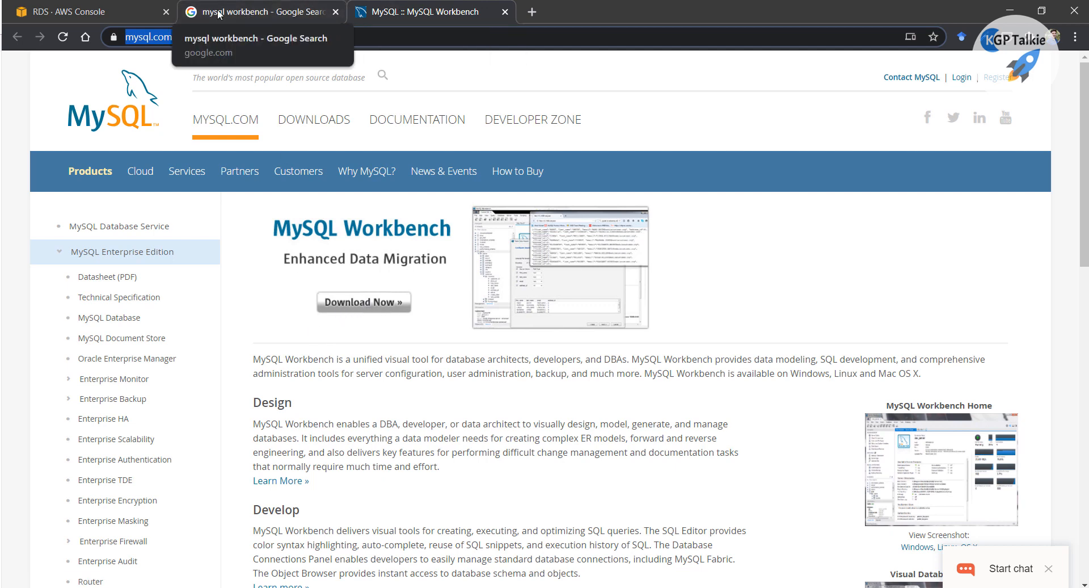
pyautogui.click(108, 12)
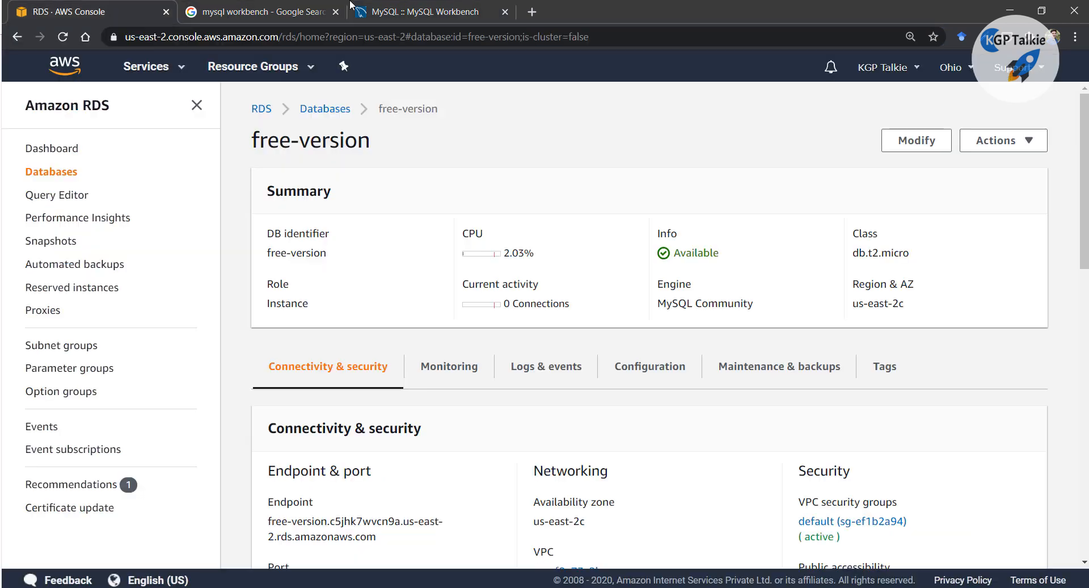
pyautogui.click(448, 12)
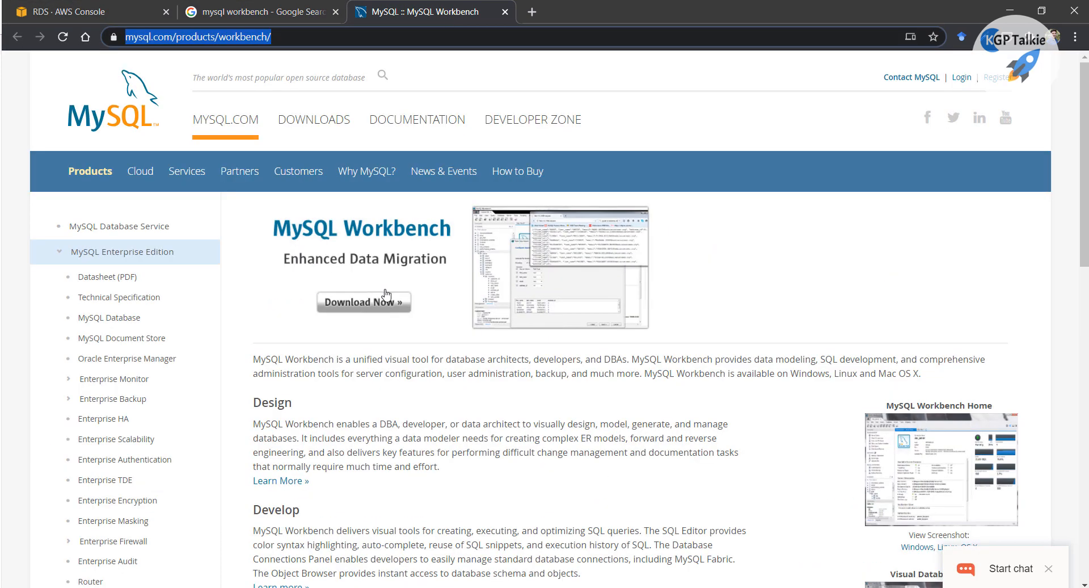
pyautogui.click(86, 13)
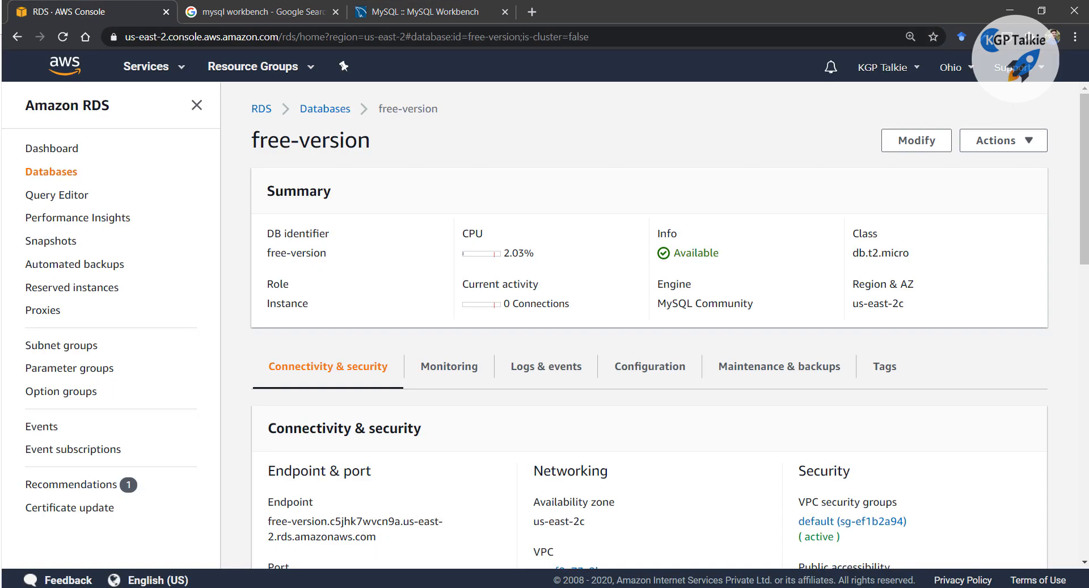
pyautogui.moveTo(1, 198); pyautogui.dragTo(503, 4)
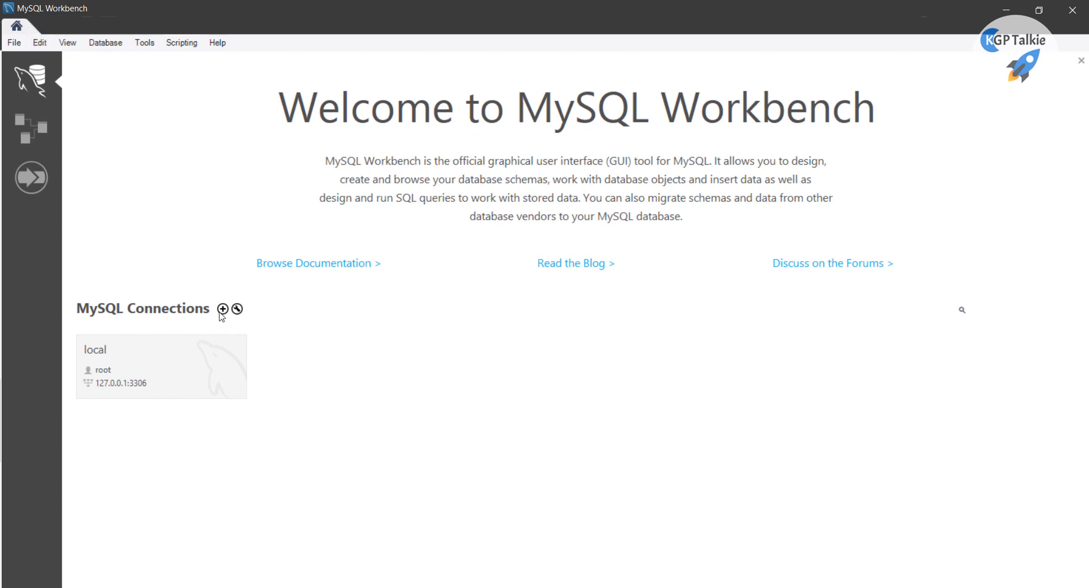
# Create a new connection named rds with the RDS endpoint from the notes as hostname
pyautogui.click(224, 309)
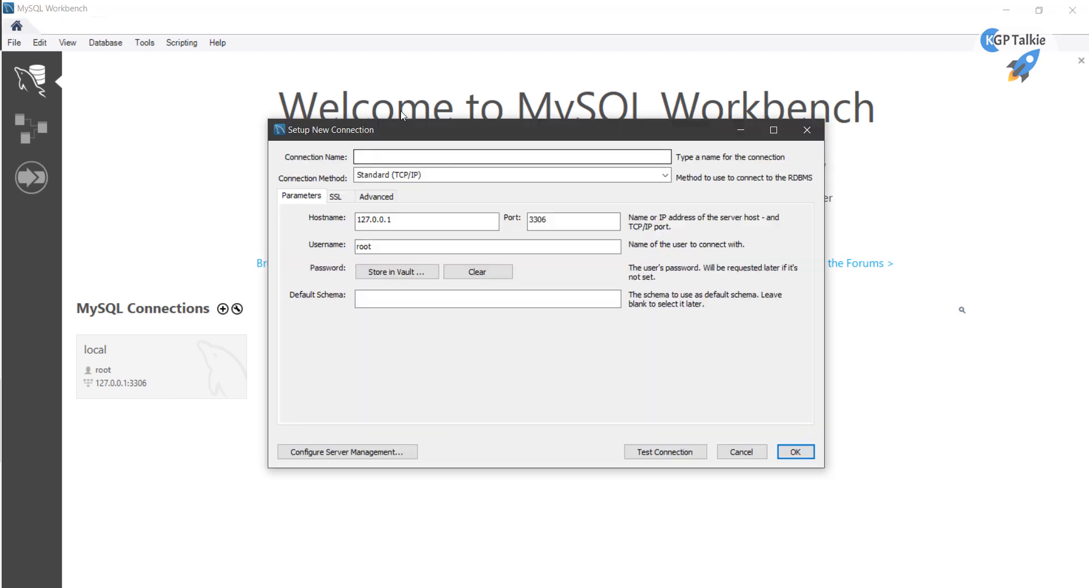
pyautogui.click(400, 157)
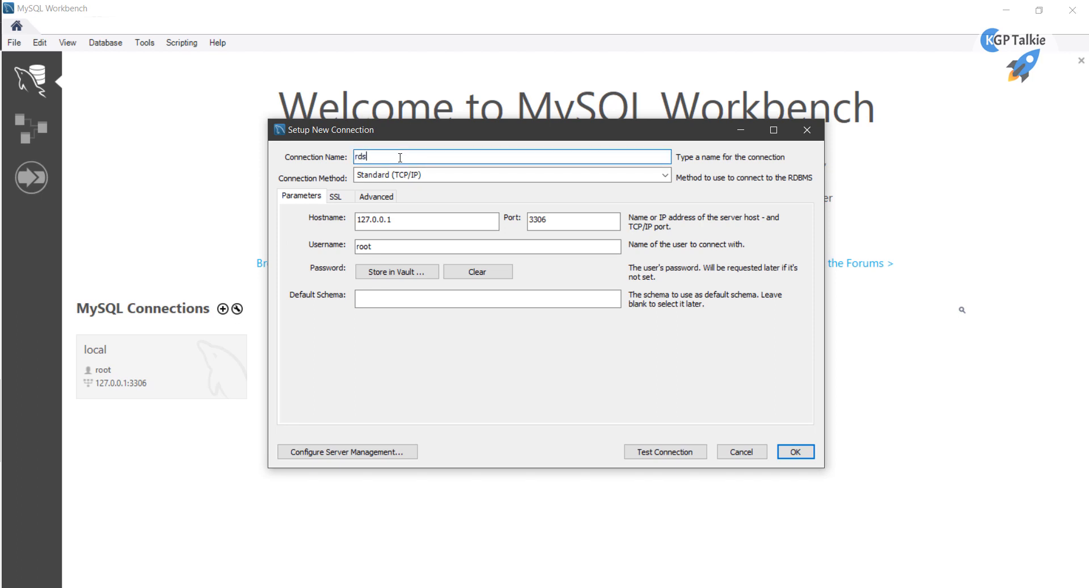
pyautogui.moveTo(356, 219); pyautogui.dragTo(412, 217)
pyautogui.hotkey('alt', 'Tab')
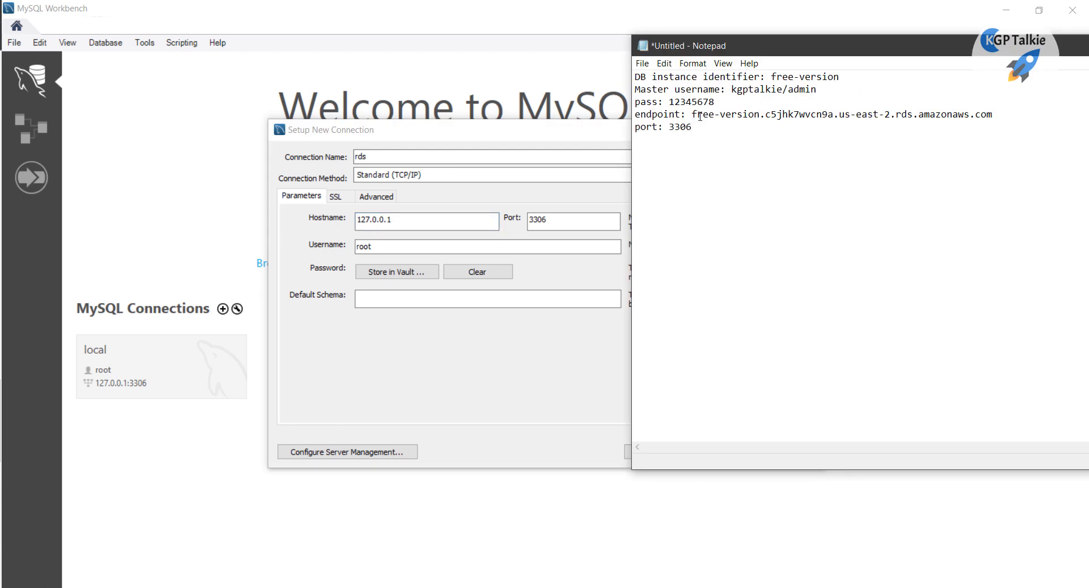
pyautogui.moveTo(693, 115); pyautogui.dragTo(1002, 114)
pyautogui.hotkey('ctrl', 'c')
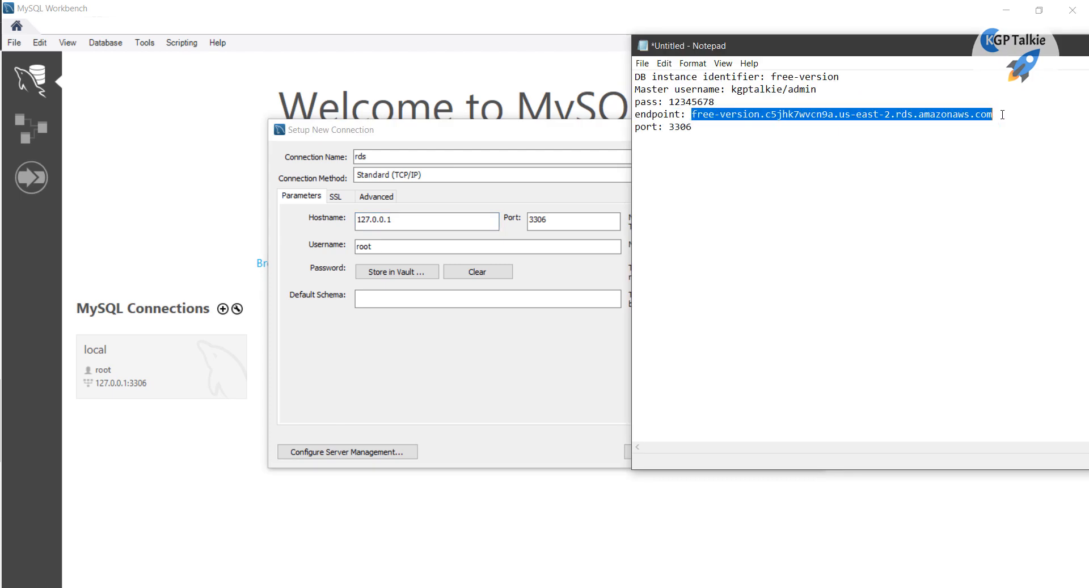
pyautogui.hotkey('alt', 'Tab')
pyautogui.click(404, 221)
pyautogui.doubleClick(367, 217)
pyautogui.hotkey('ctrl', 'v')
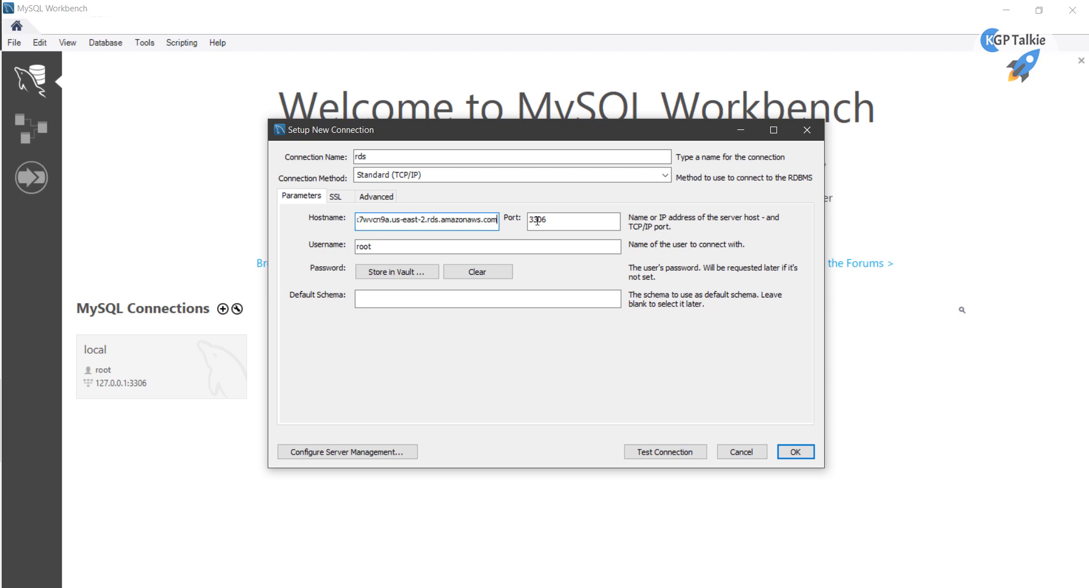
# Keep port 3306 and replace the username root with admin from the notes
pyautogui.moveTo(553, 219); pyautogui.dragTo(509, 218)
pyautogui.hotkey('alt', 'Tab')
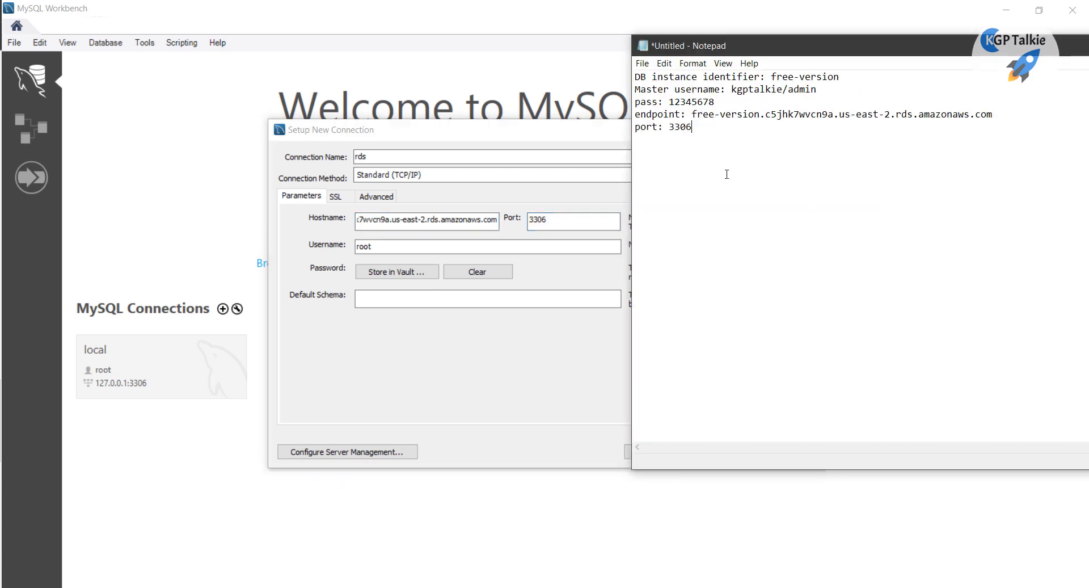
pyautogui.hotkey('alt', 'Tab')
pyautogui.hotkey('alt', 'Tab')
pyautogui.doubleClick(800, 89)
pyautogui.moveTo(818, 89); pyautogui.dragTo(797, 89)
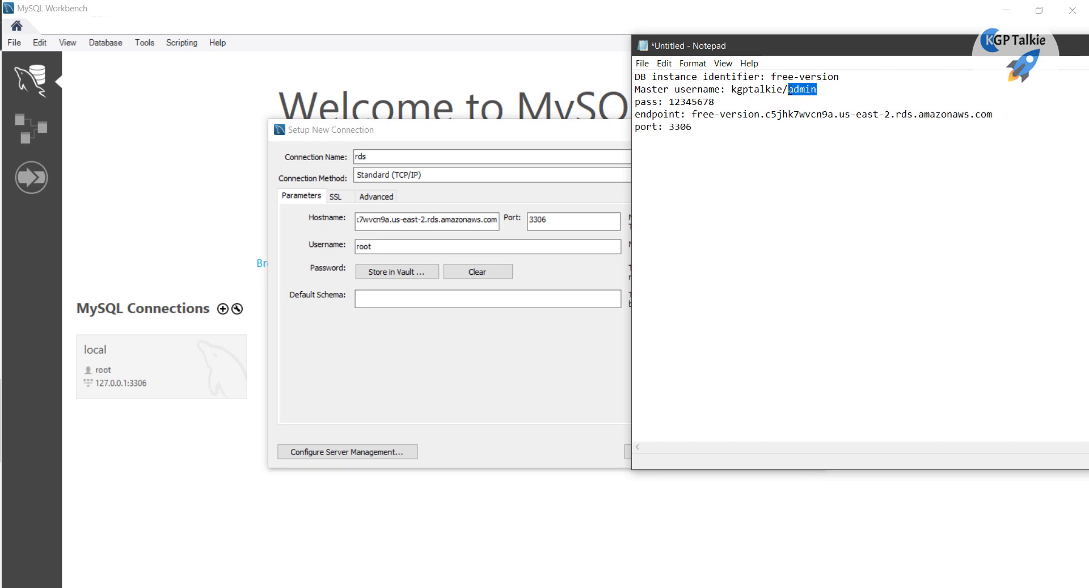
pyautogui.click(380, 247)
pyautogui.doubleClick(380, 247)
pyautogui.write('admin')
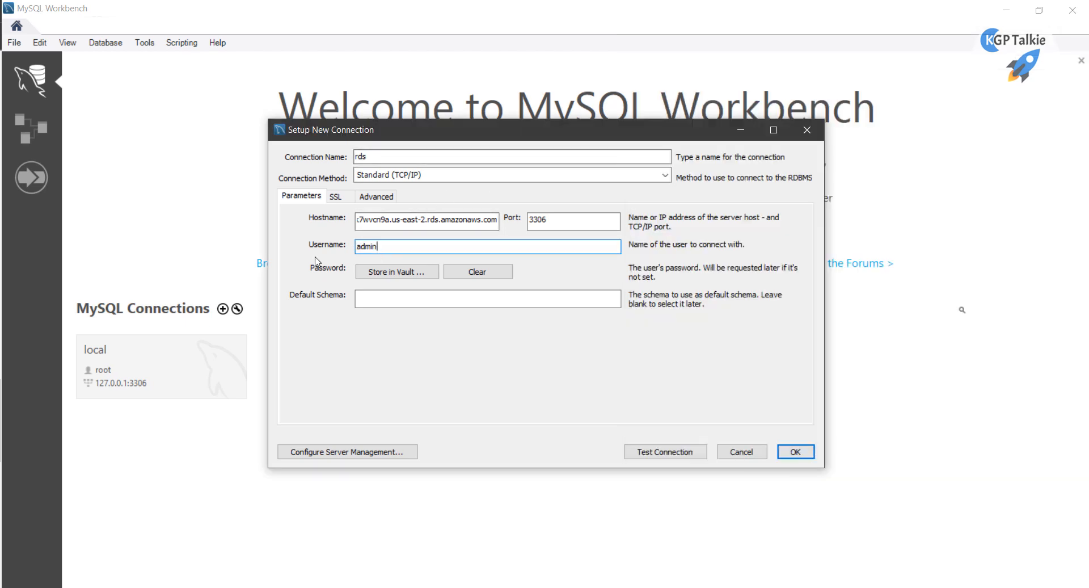
# Store the master password copied from the notes in the vault
pyautogui.click(378, 272)
pyautogui.hotkey('alt', 'Tab')
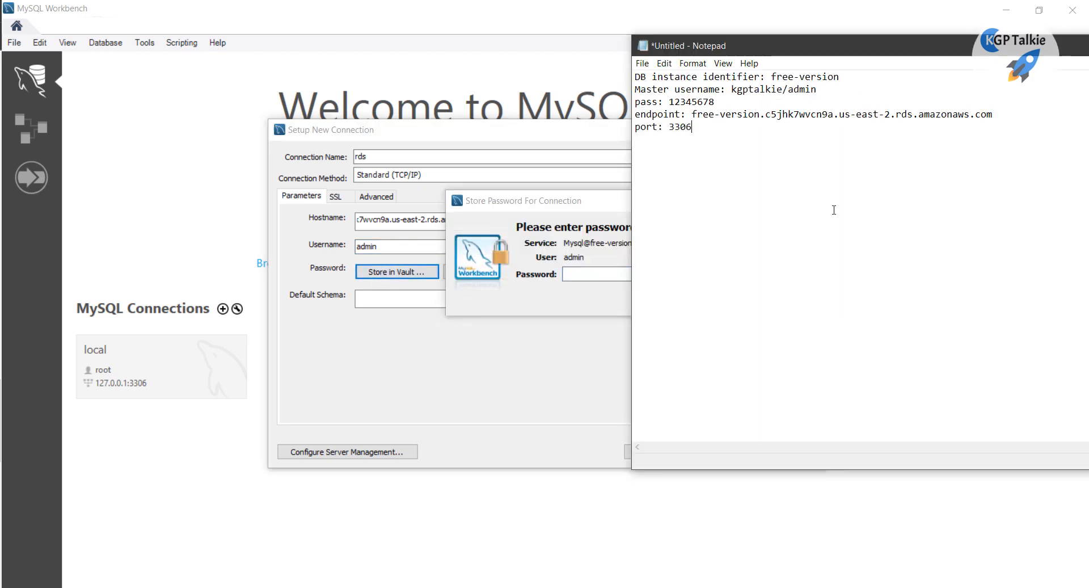
pyautogui.doubleClick(692, 104)
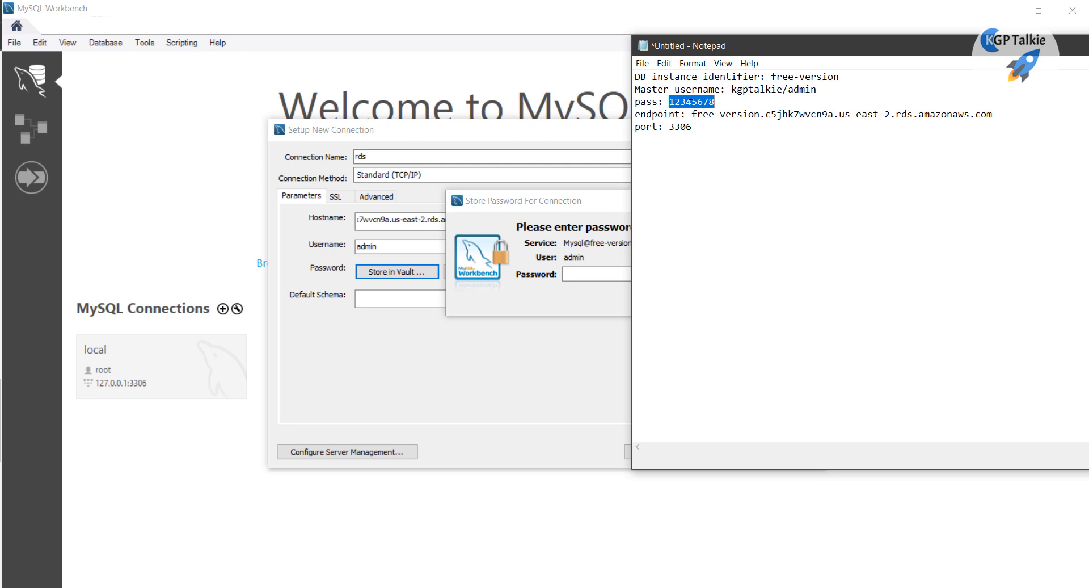
pyautogui.hotkey('ctrl', 'c')
pyautogui.click(570, 274)
pyautogui.hotkey('ctrl', 'v')
pyautogui.click(751, 295)
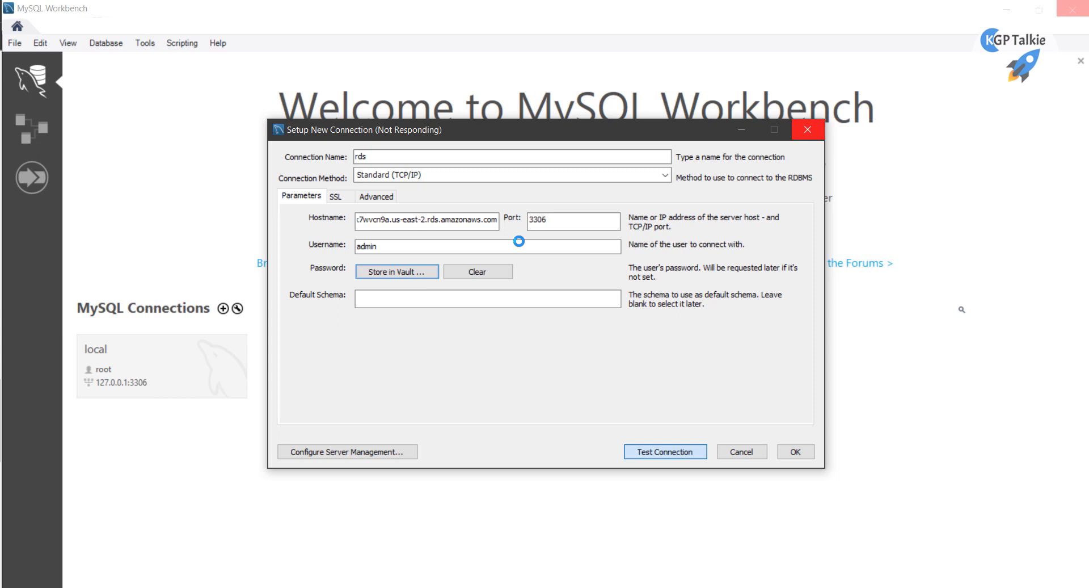
# Dismiss the failed connection test message and return to the RDS console
pyautogui.hotkey('alt', 'Tab')
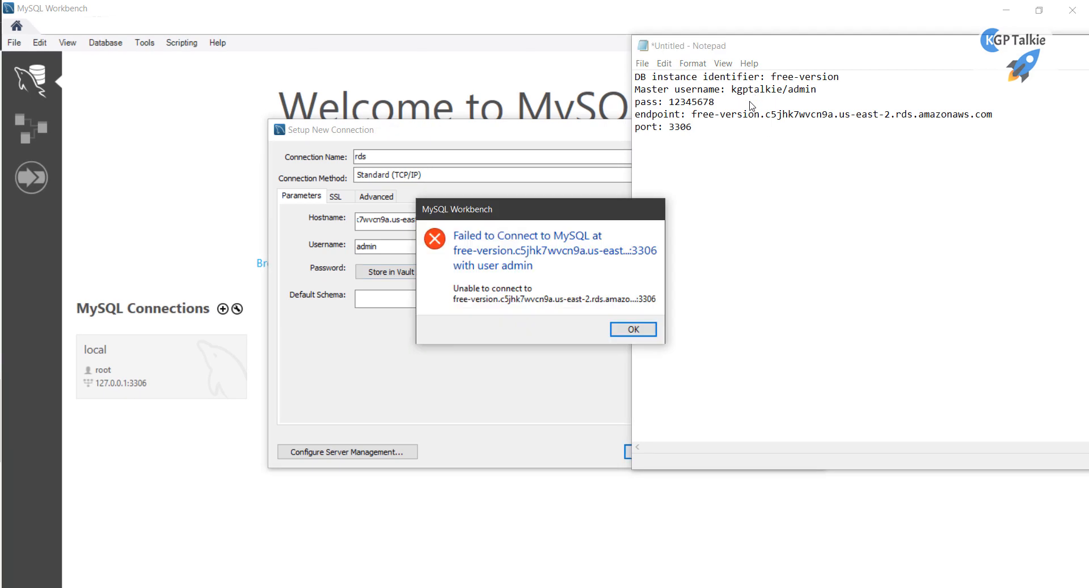
pyautogui.click(617, 328)
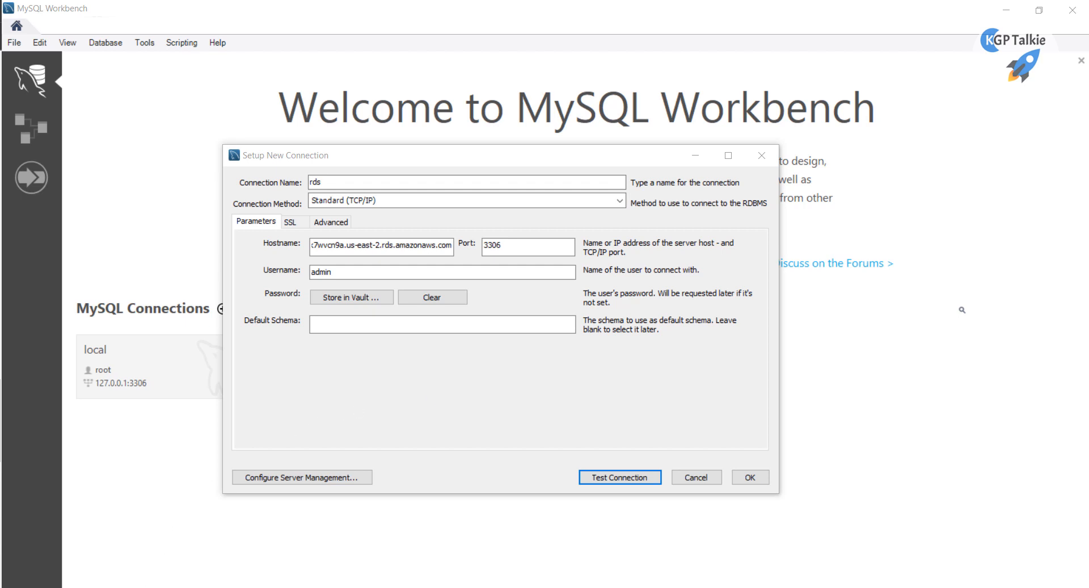
pyautogui.click(240, 546)
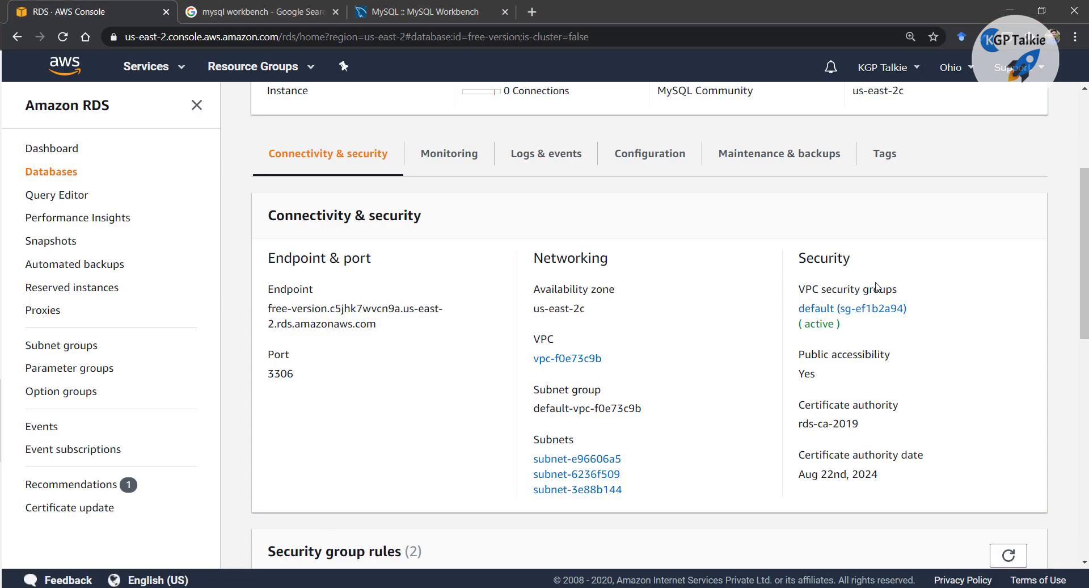
# Open the default security group, list all groups, and check its inbound rules before creating a new group
pyautogui.click(847, 309)
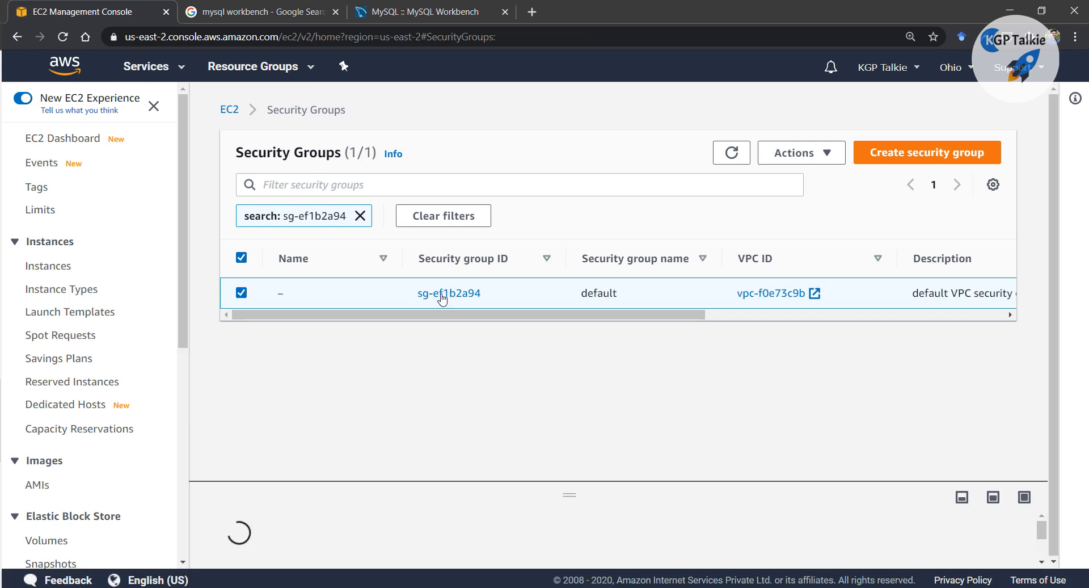
pyautogui.click(430, 233)
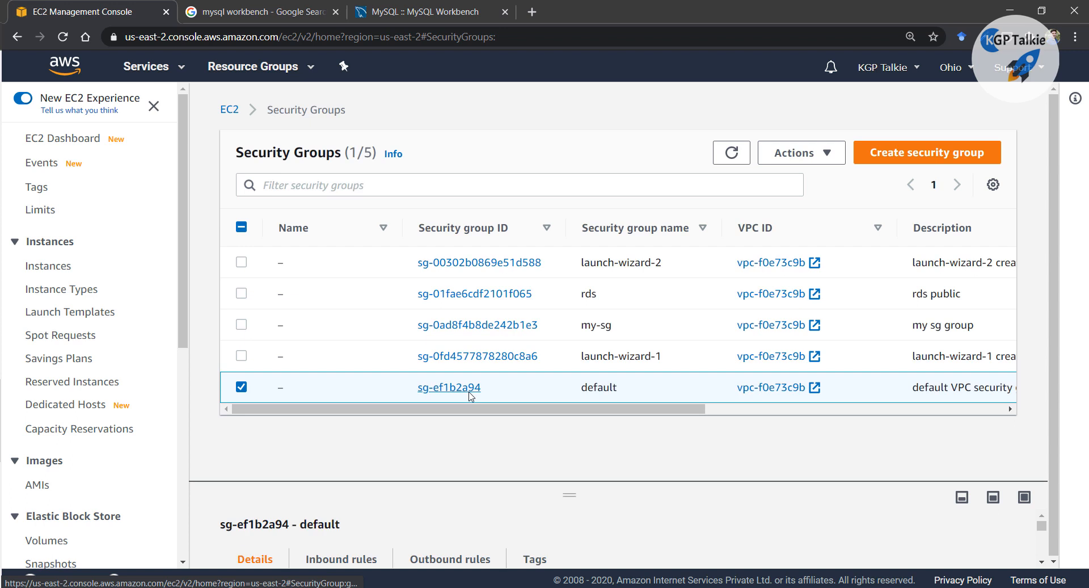
pyautogui.click(326, 560)
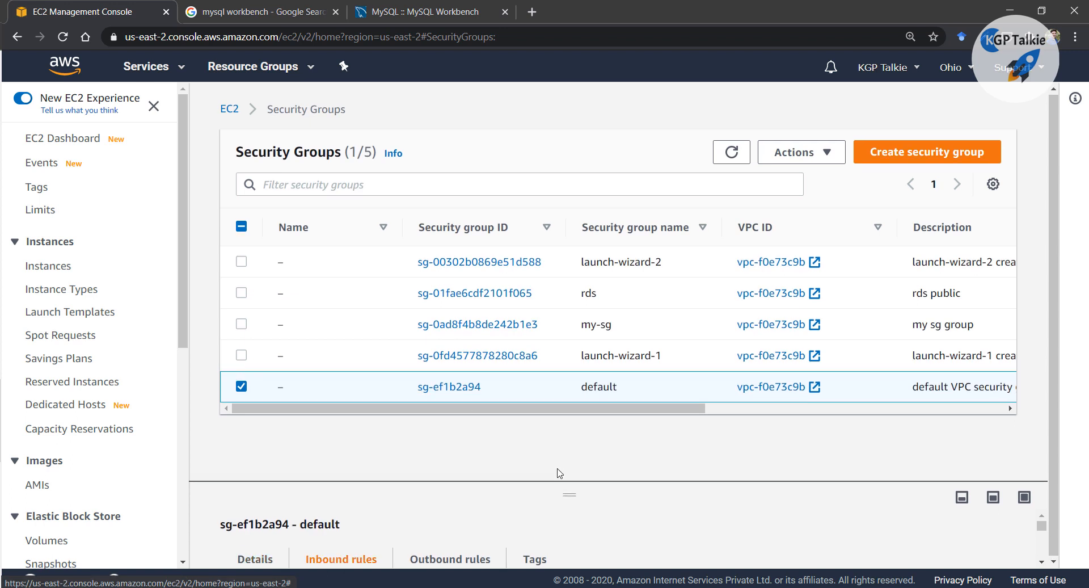
pyautogui.click(909, 152)
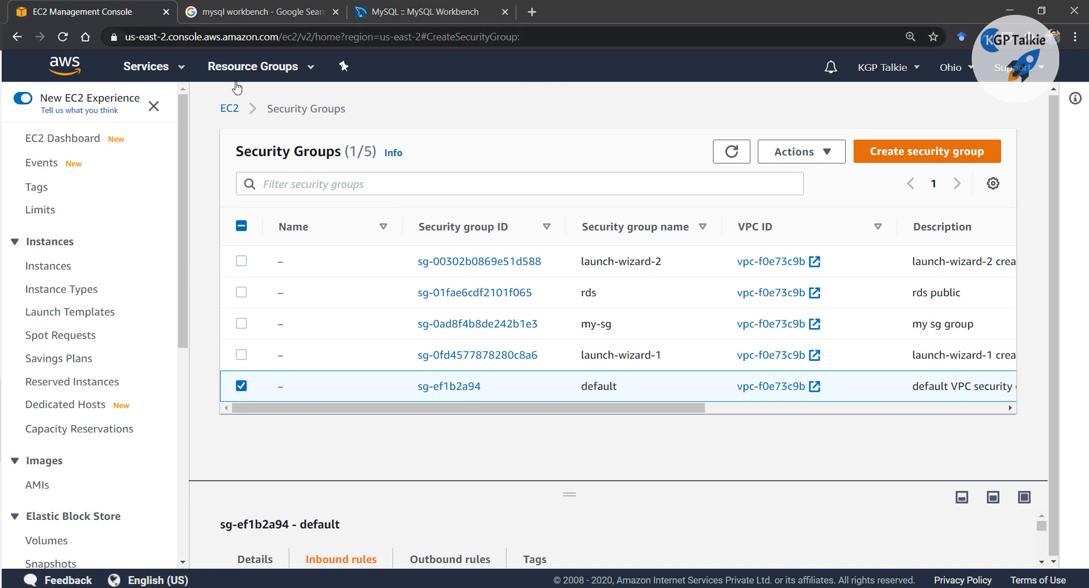
# Name the security group rds-kgptalkie and describe it as 'rds connection'
pyautogui.click(142, 292)
pyautogui.write('rds')
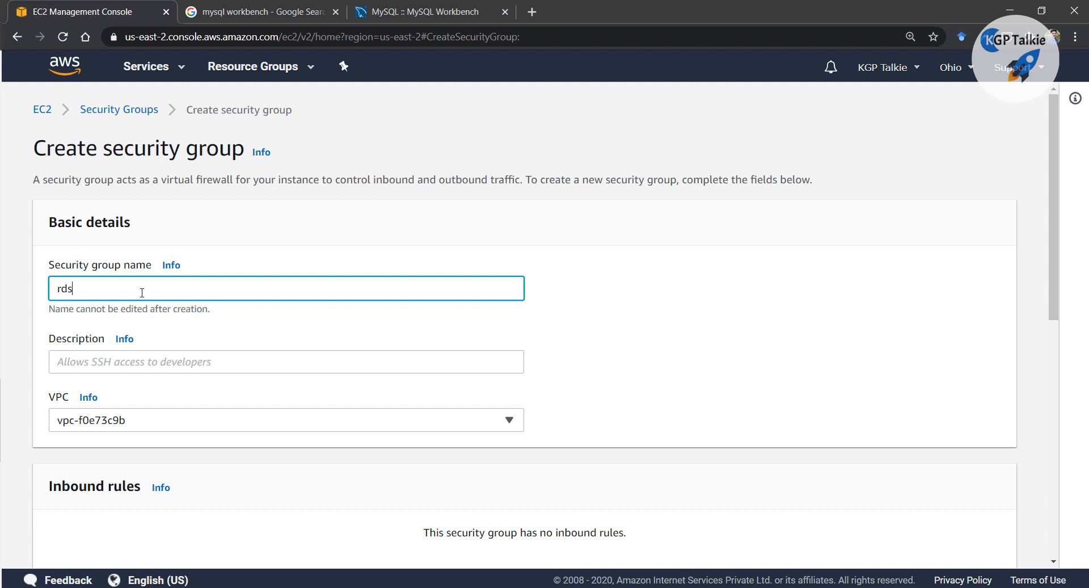
pyautogui.write('-kgptalkie')
pyautogui.click(120, 361)
pyautogui.write('rds connection')
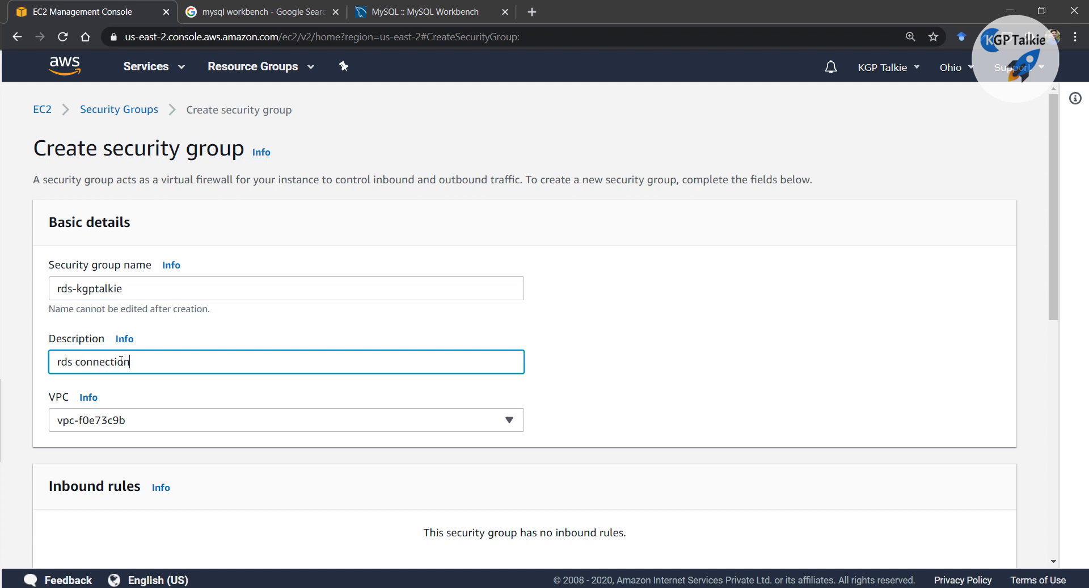
pyautogui.click(622, 364)
# Add an inbound rule allowing All traffic from Anywhere and create the group
pyautogui.scroll(-5, 622, 364)
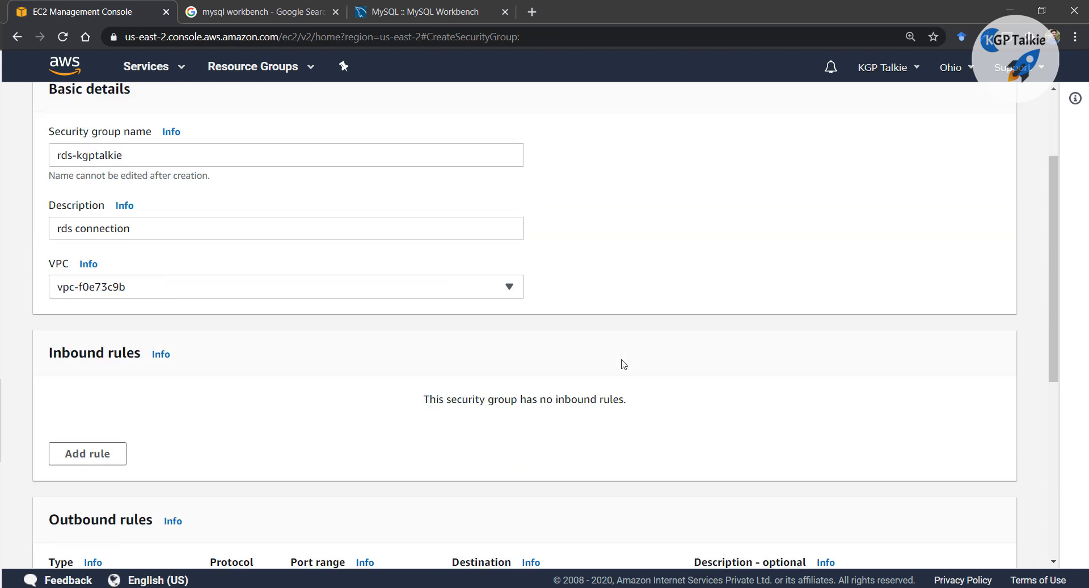
pyautogui.click(94, 302)
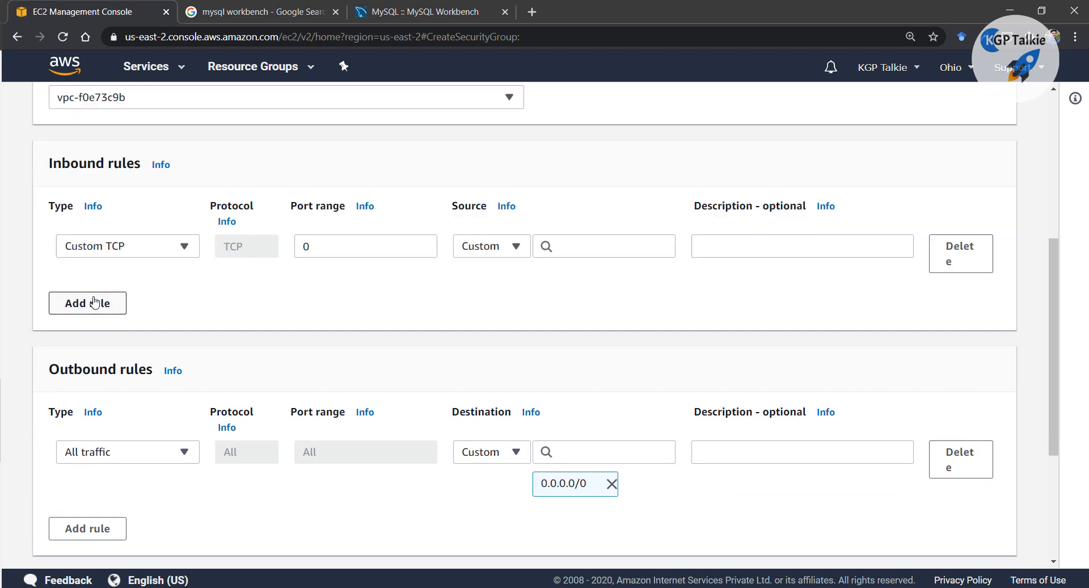
pyautogui.click(138, 244)
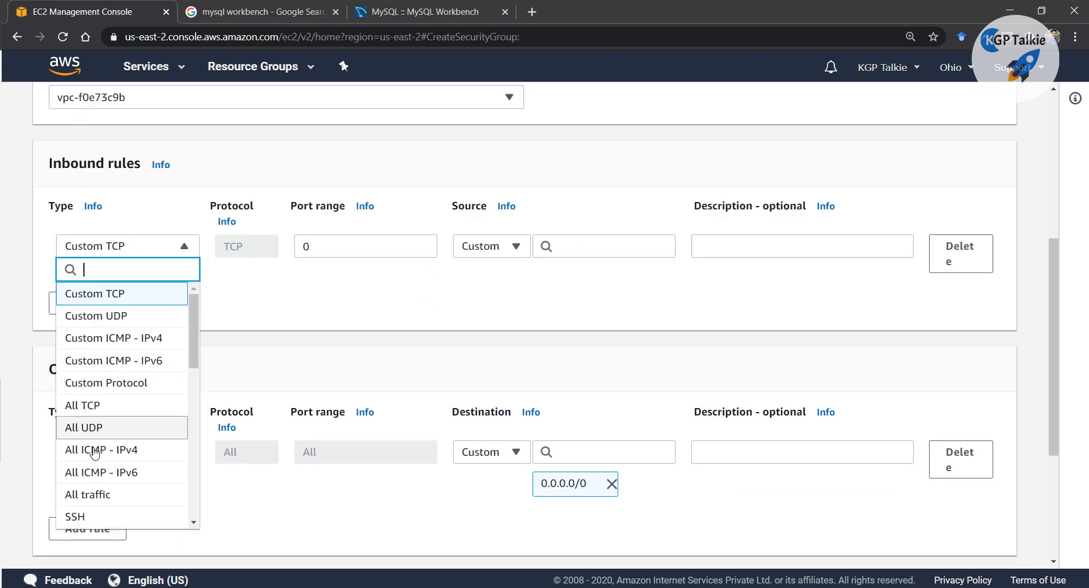
pyautogui.click(85, 495)
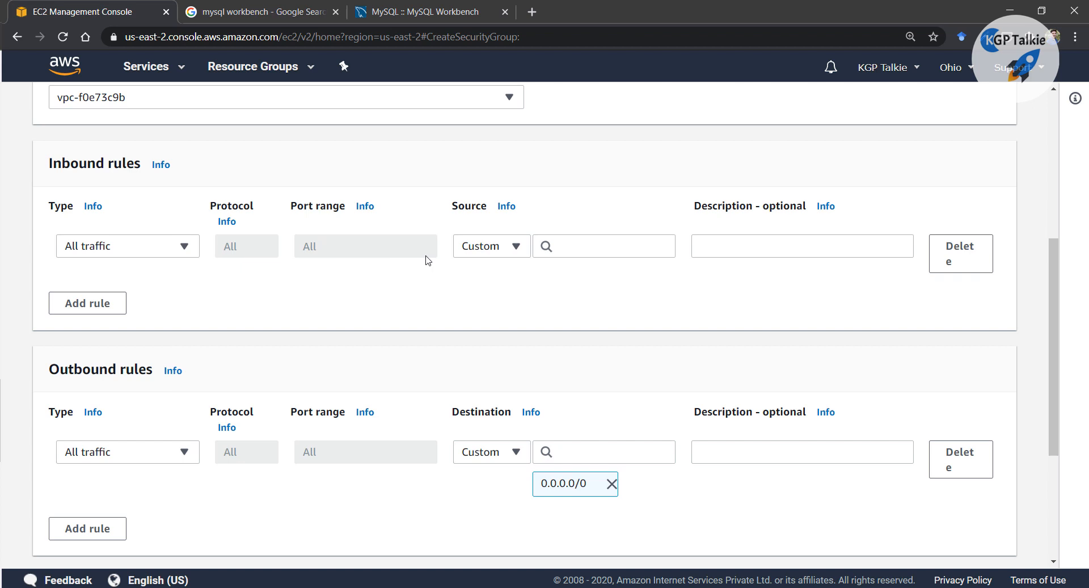
pyautogui.click(519, 248)
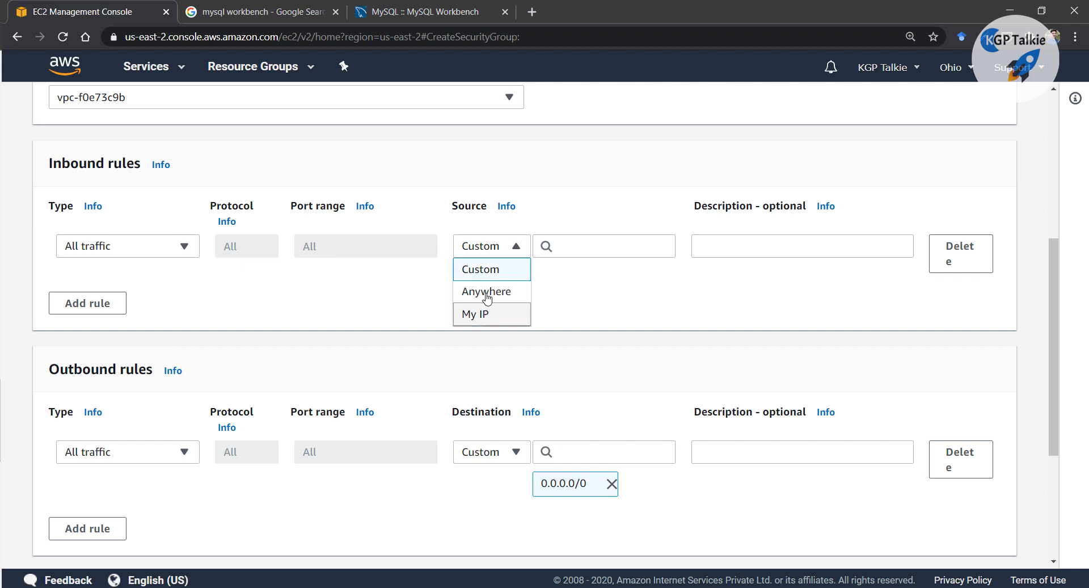
pyautogui.click(493, 292)
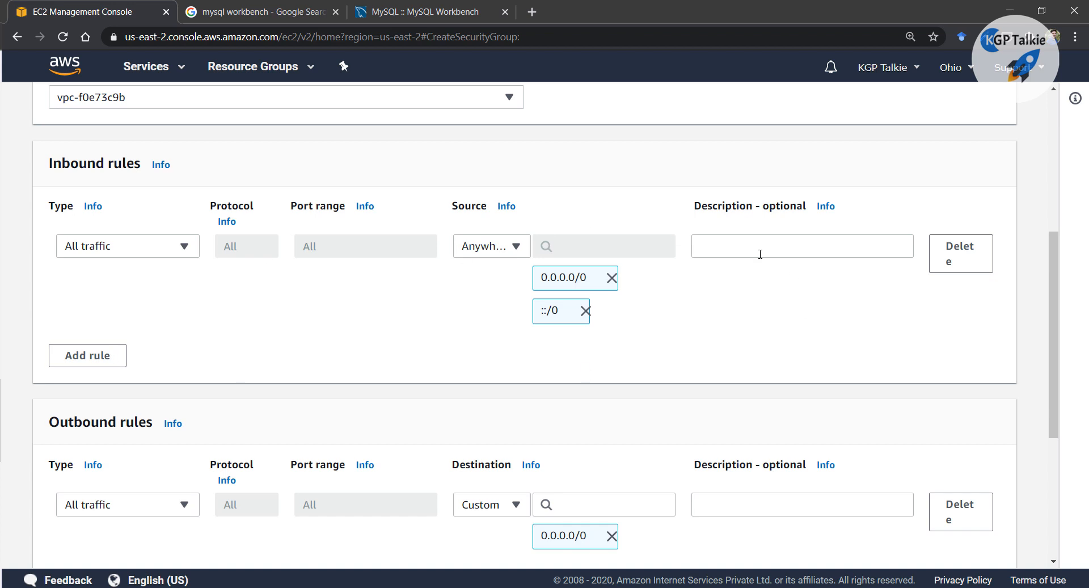
pyautogui.scroll(2, 474, 340)
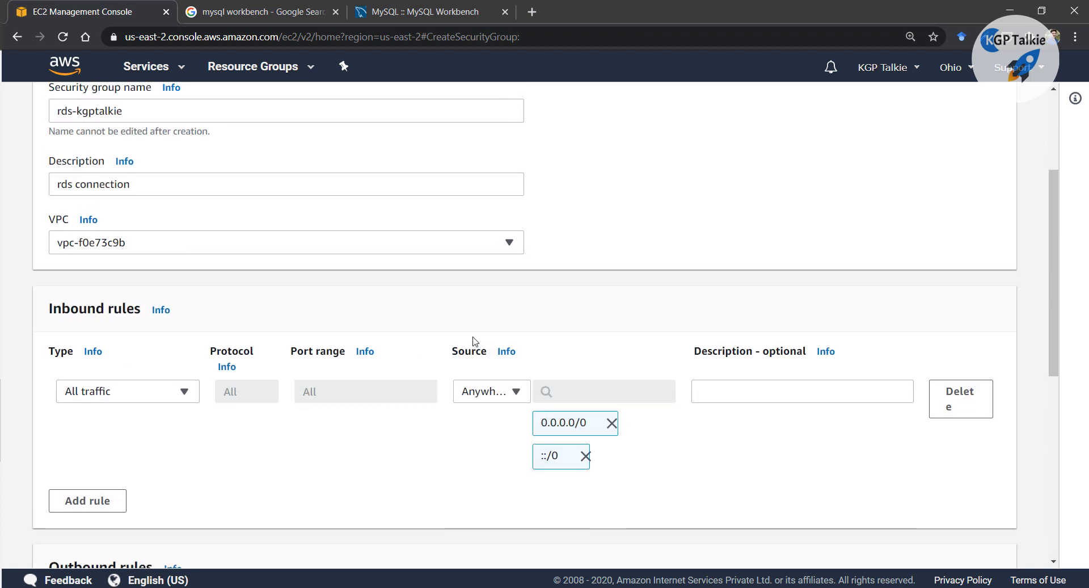
pyautogui.scroll(-6, 474, 340)
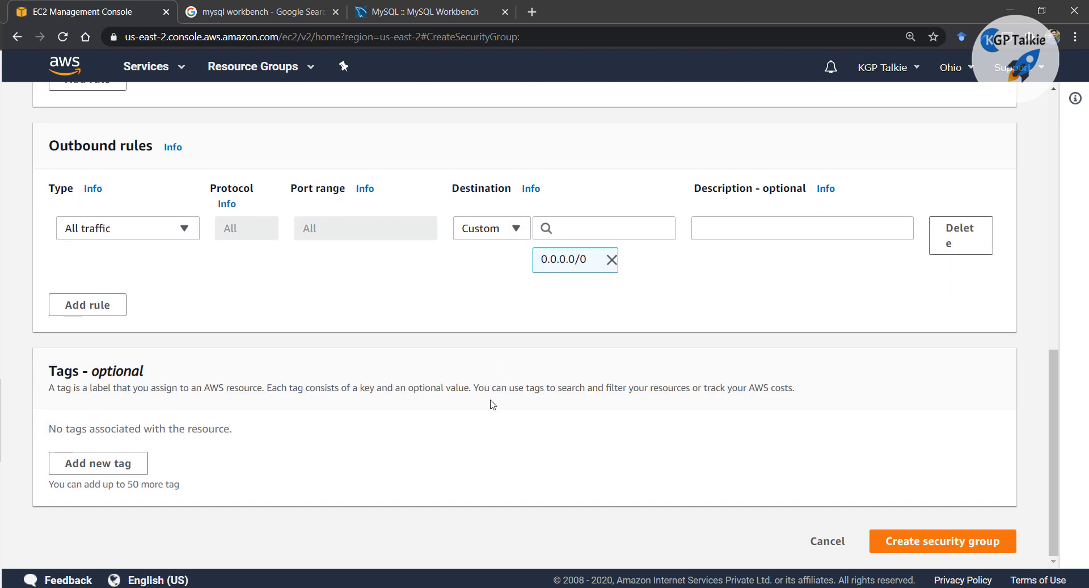
pyautogui.click(937, 544)
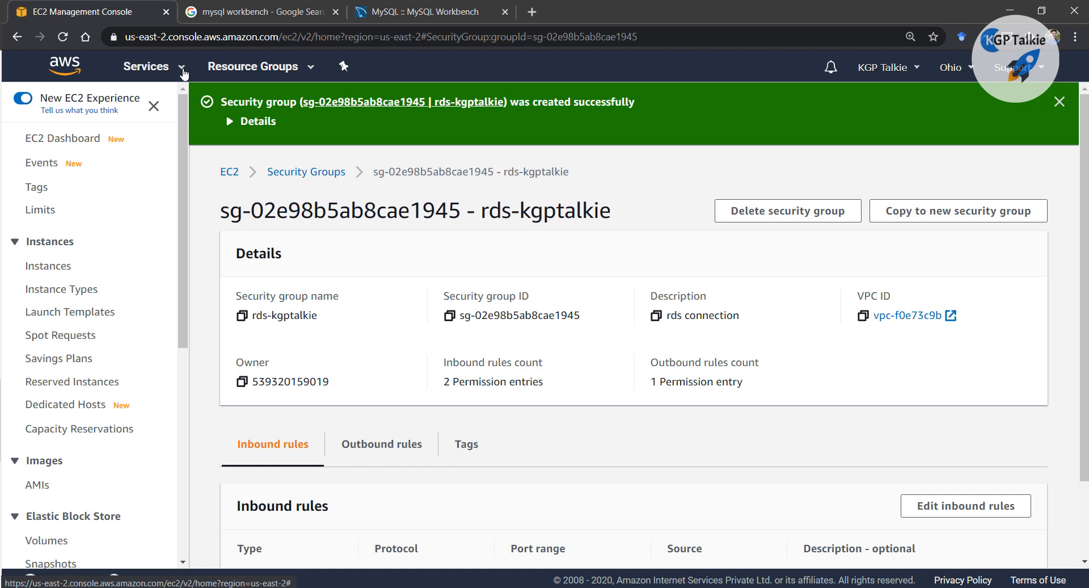
# Open RDS in a new tab from Services history, review rds-kgptalkie's inbound rules, then switch to RDS
pyautogui.click(183, 70)
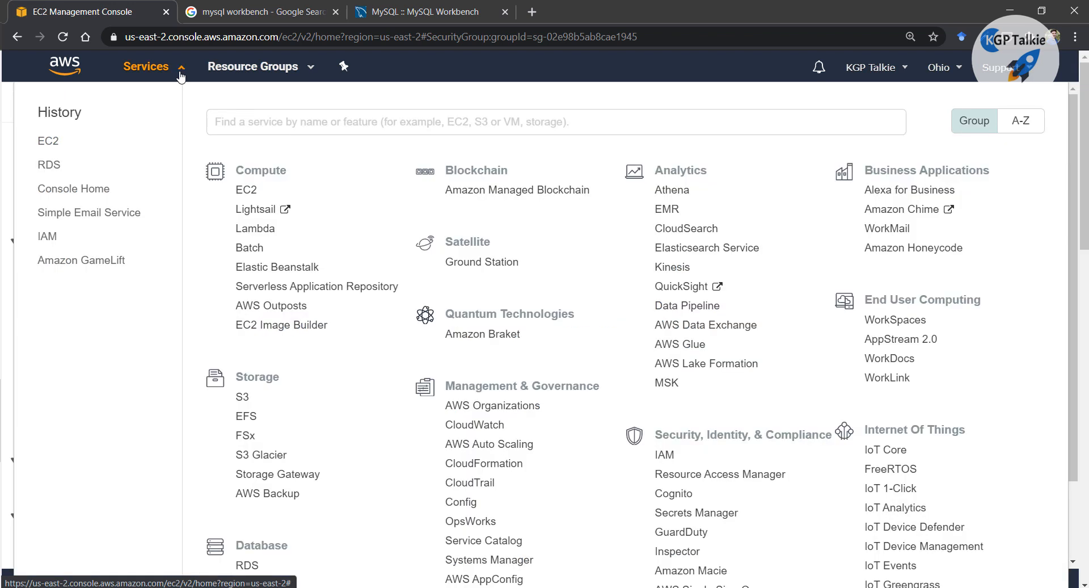
pyautogui.rightClick(44, 164)
pyautogui.click(70, 174)
pyautogui.click(220, 12)
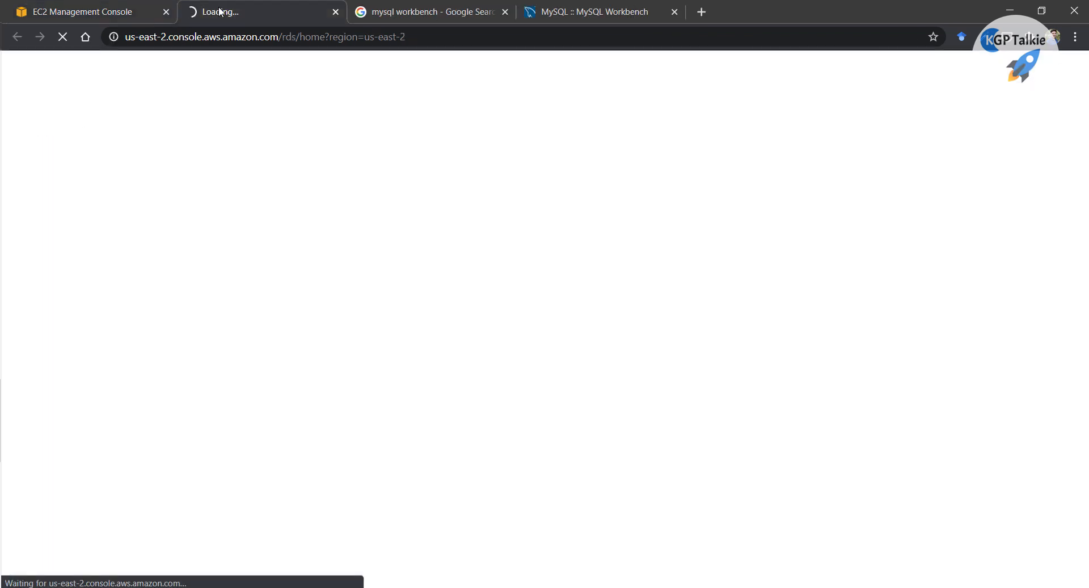
pyautogui.click(111, 12)
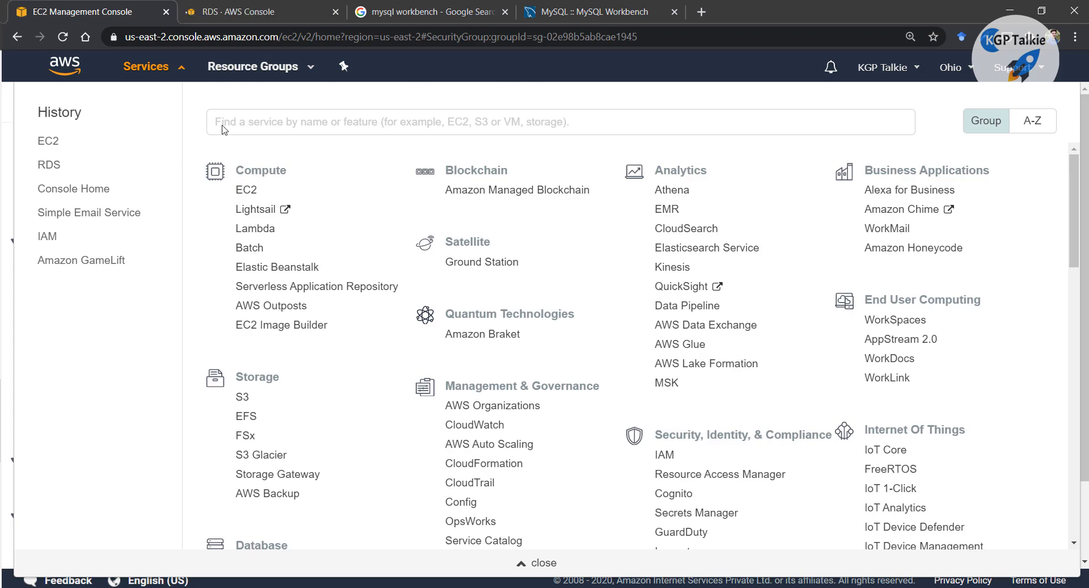
pyautogui.click(19, 136)
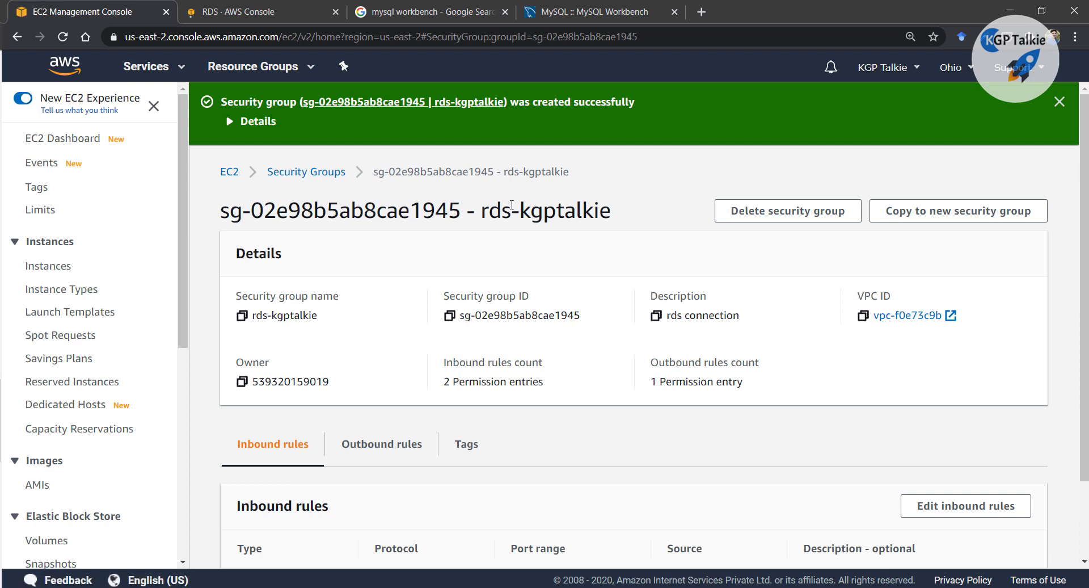
pyautogui.moveTo(518, 210); pyautogui.dragTo(637, 209)
pyautogui.scroll(-2, 606, 254)
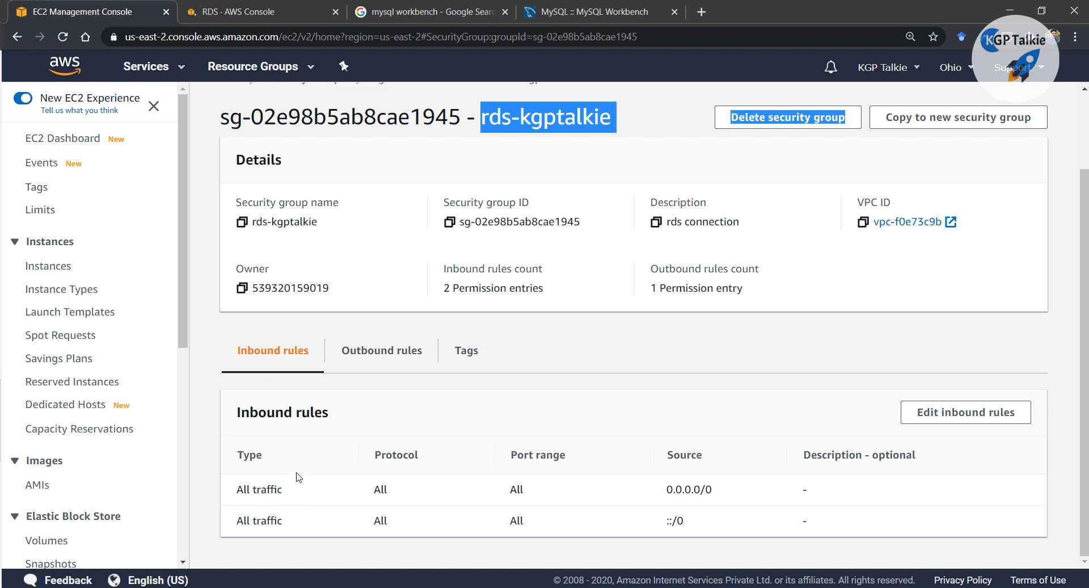
pyautogui.click(244, 11)
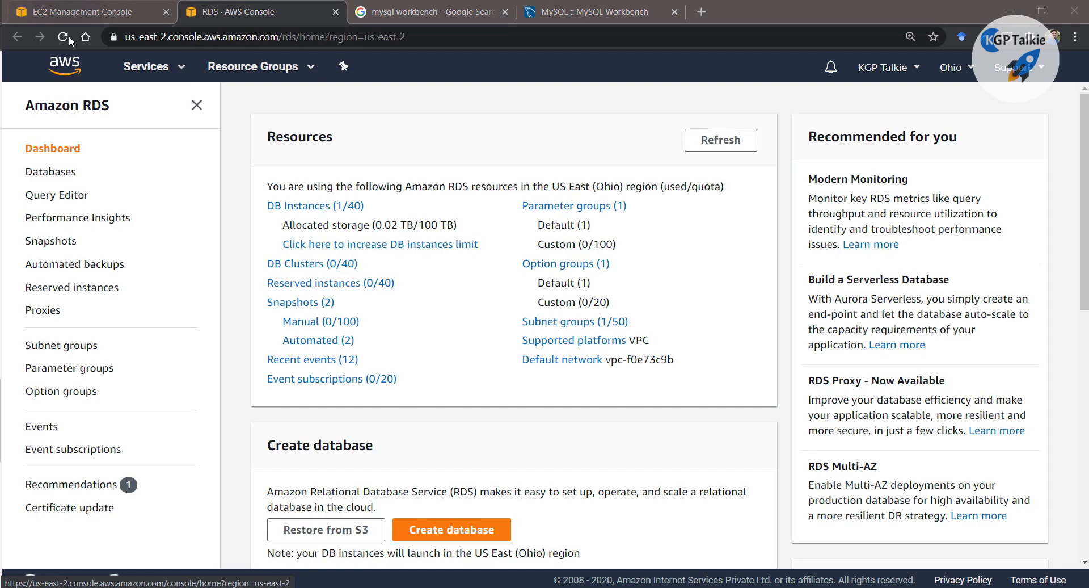
# Open free-version from the RDS Databases list and bring up its Modify DB instance page
pyautogui.click(60, 178)
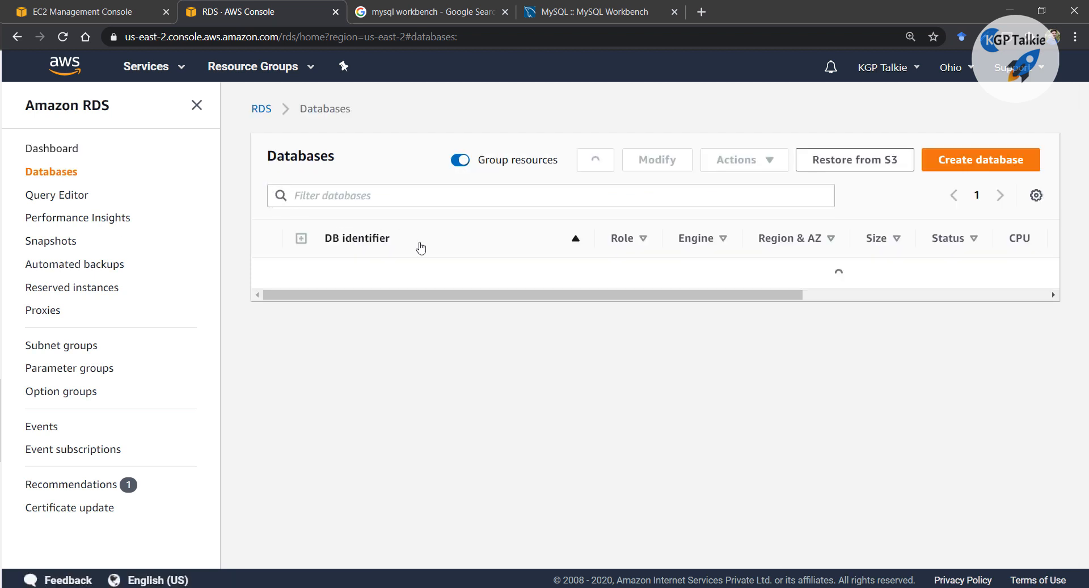
pyautogui.click(373, 278)
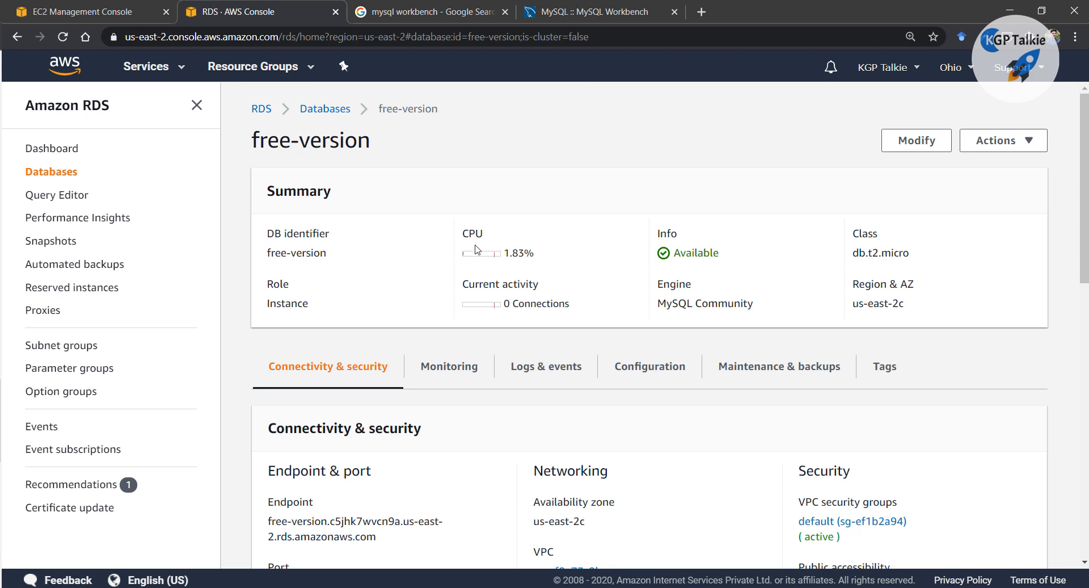
pyautogui.scroll(-2, 821, 176)
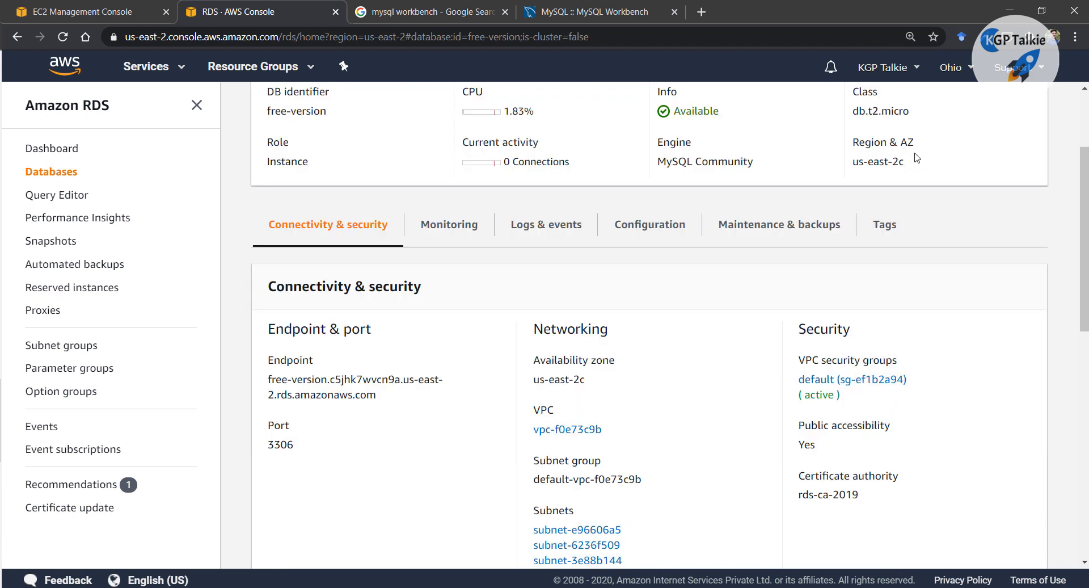
pyautogui.scroll(2, 916, 153)
pyautogui.click(910, 148)
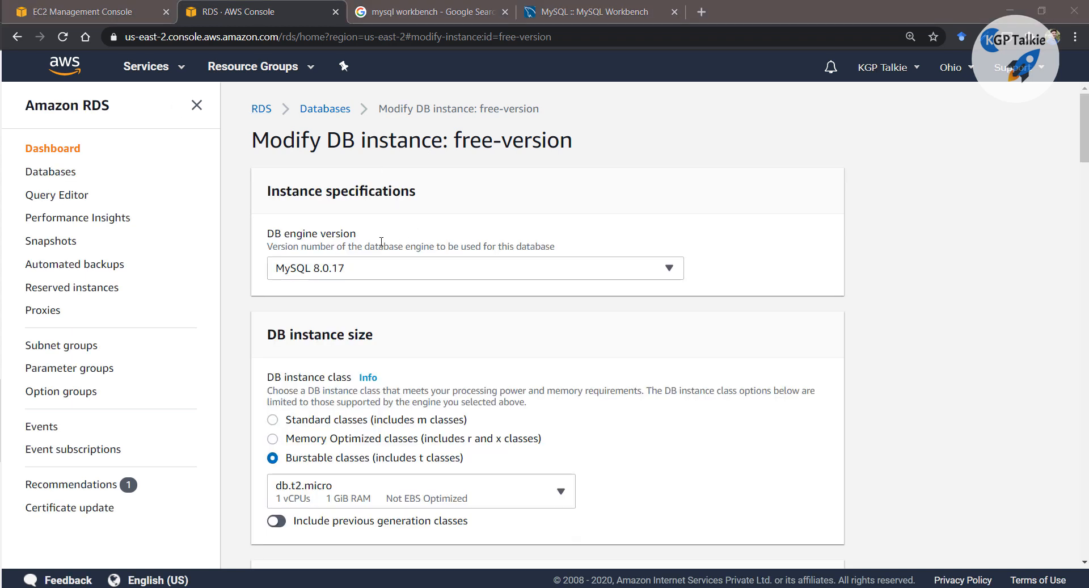
# Replace the default security group with rds-kgptalkie and continue to the modification summary
pyautogui.scroll(-3, 387, 252)
pyautogui.scroll(-12, 387, 251)
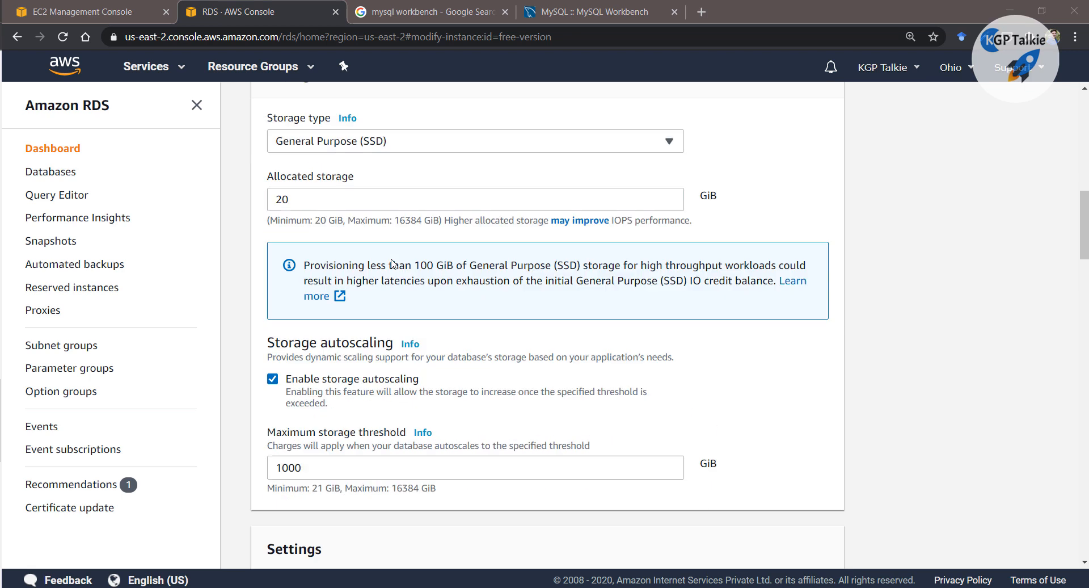
pyautogui.scroll(-5, 318, 318)
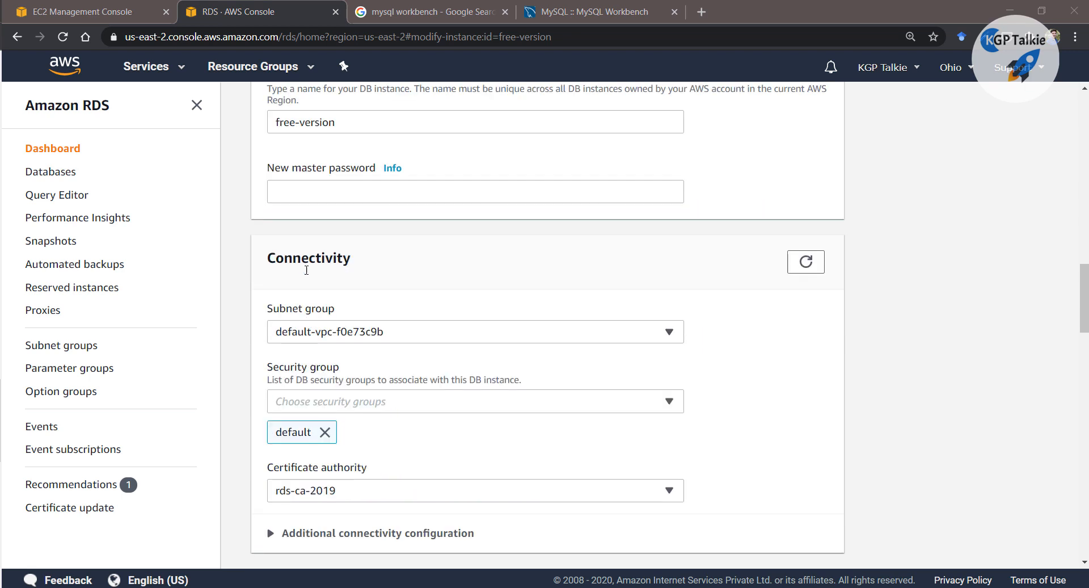
pyautogui.click(325, 433)
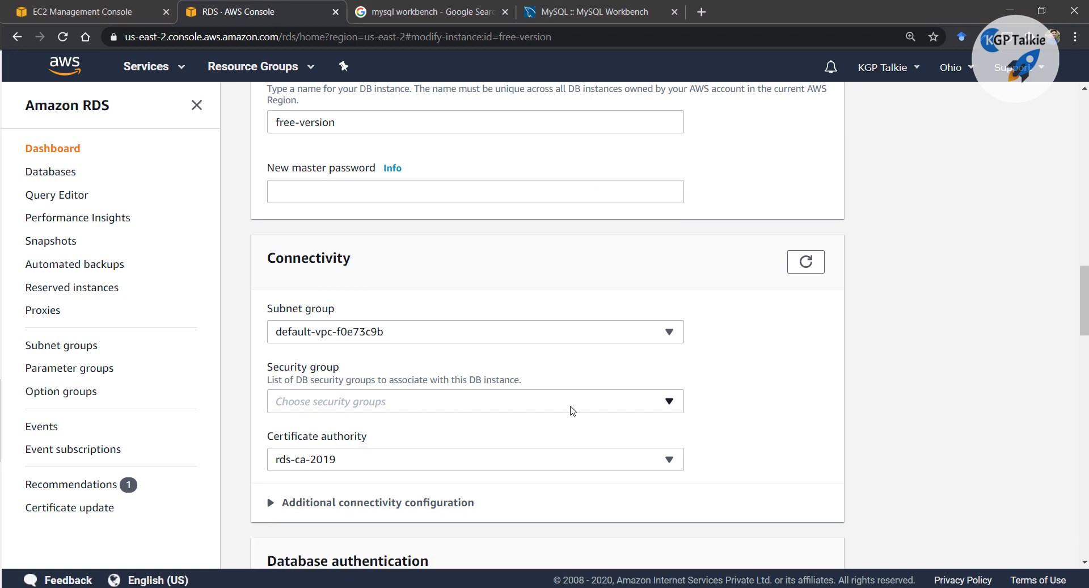
pyautogui.click(669, 401)
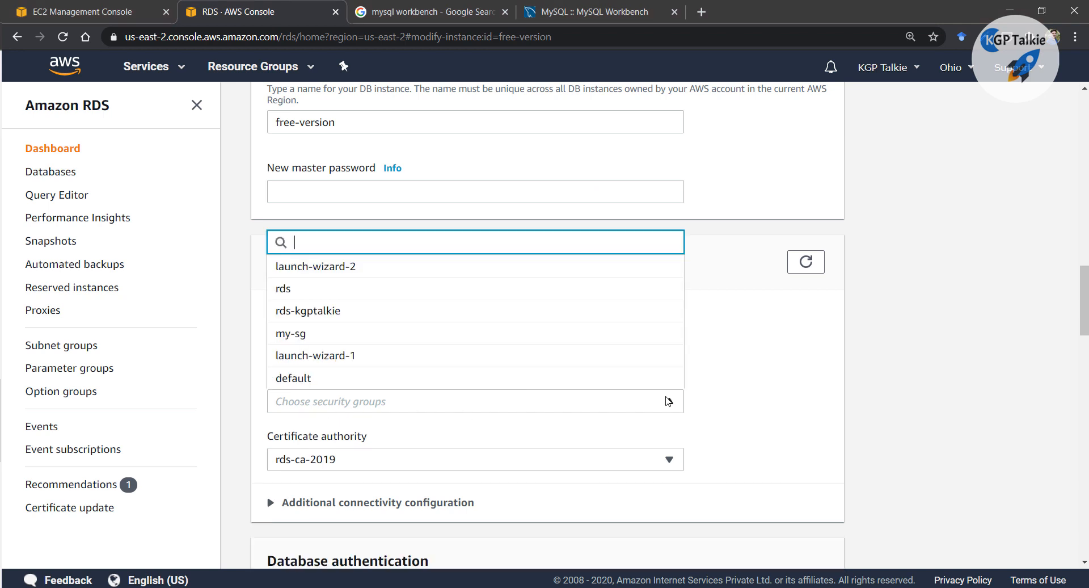
pyautogui.click(318, 312)
pyautogui.click(774, 377)
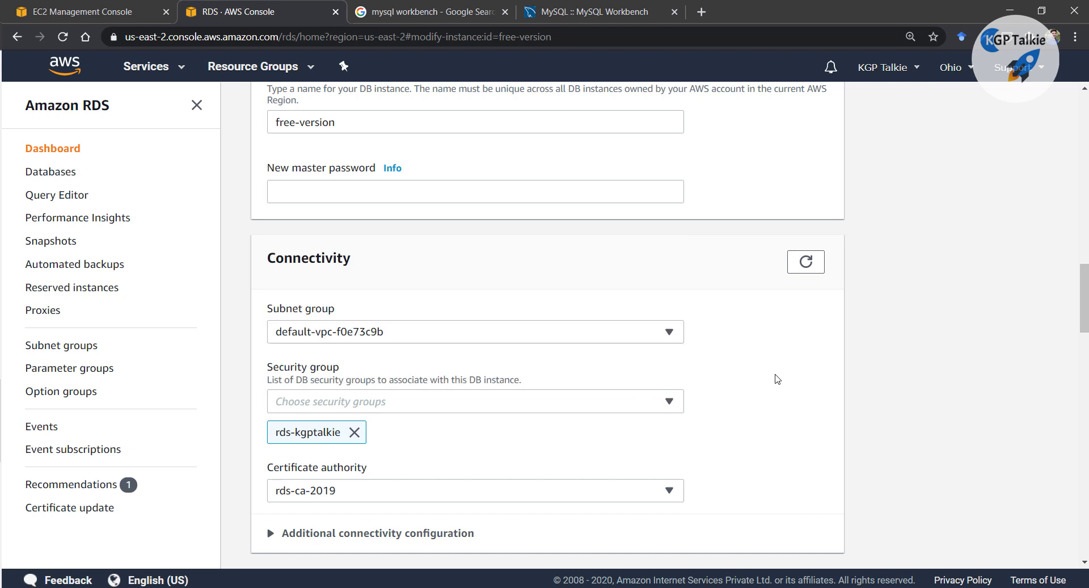
pyautogui.scroll(-10, 622, 369)
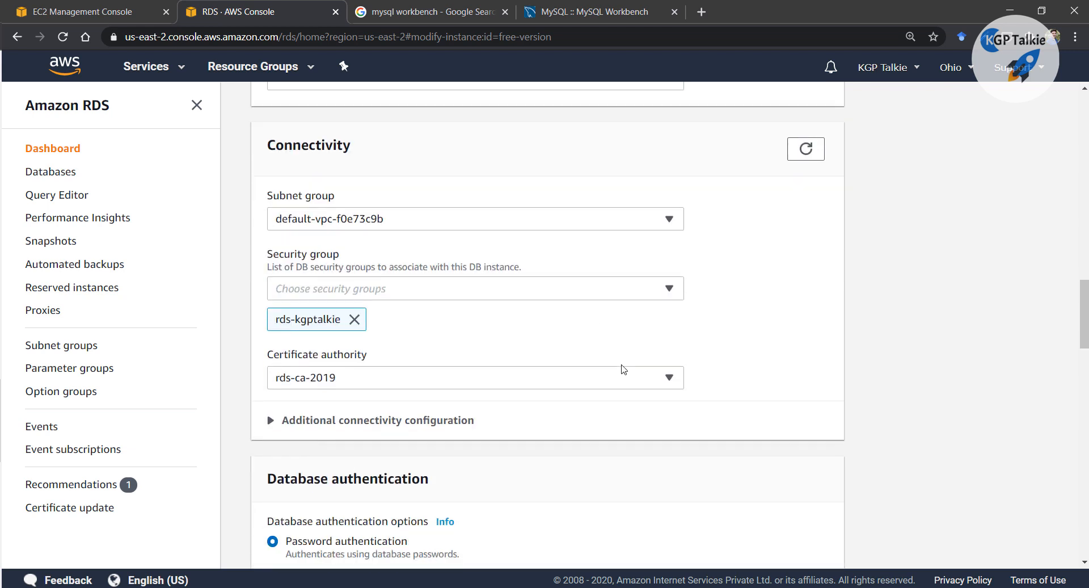
pyautogui.scroll(-15, 883, 433)
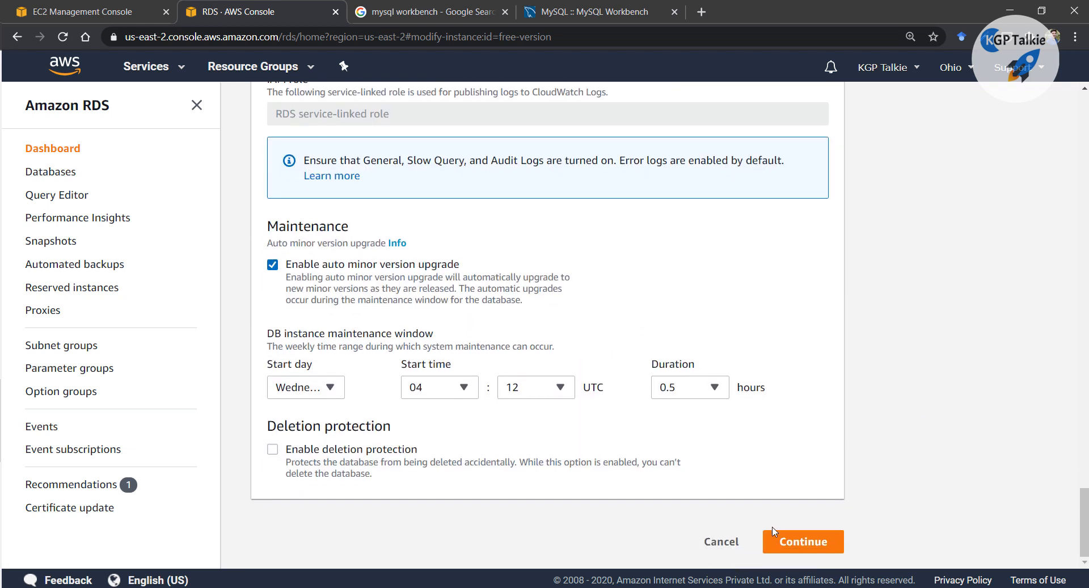
pyautogui.click(813, 543)
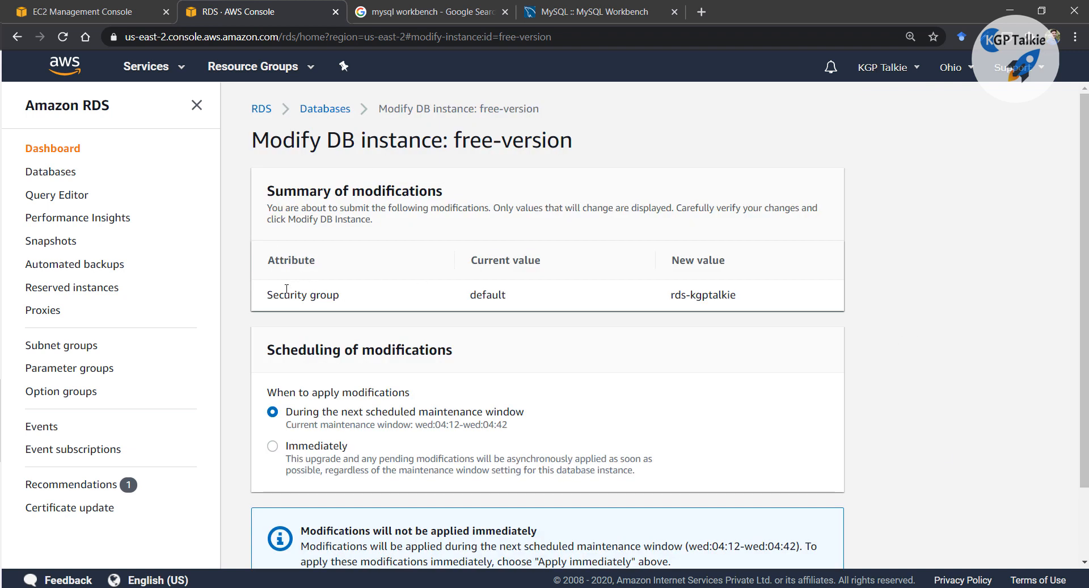
# Schedule the security group change to apply immediately and submit the modification
pyautogui.moveTo(269, 294); pyautogui.dragTo(353, 295)
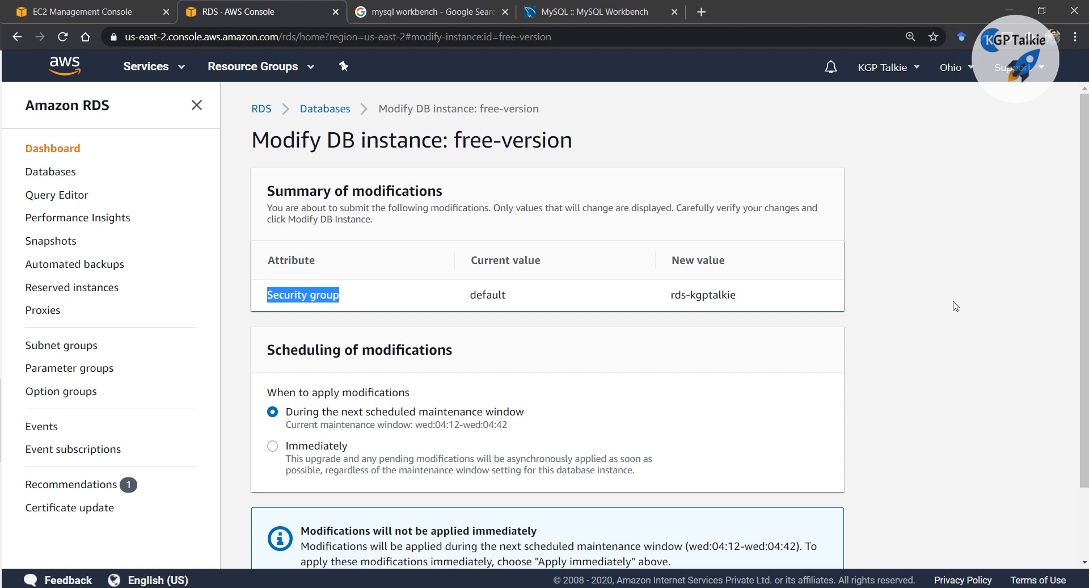
pyautogui.scroll(-1, 787, 318)
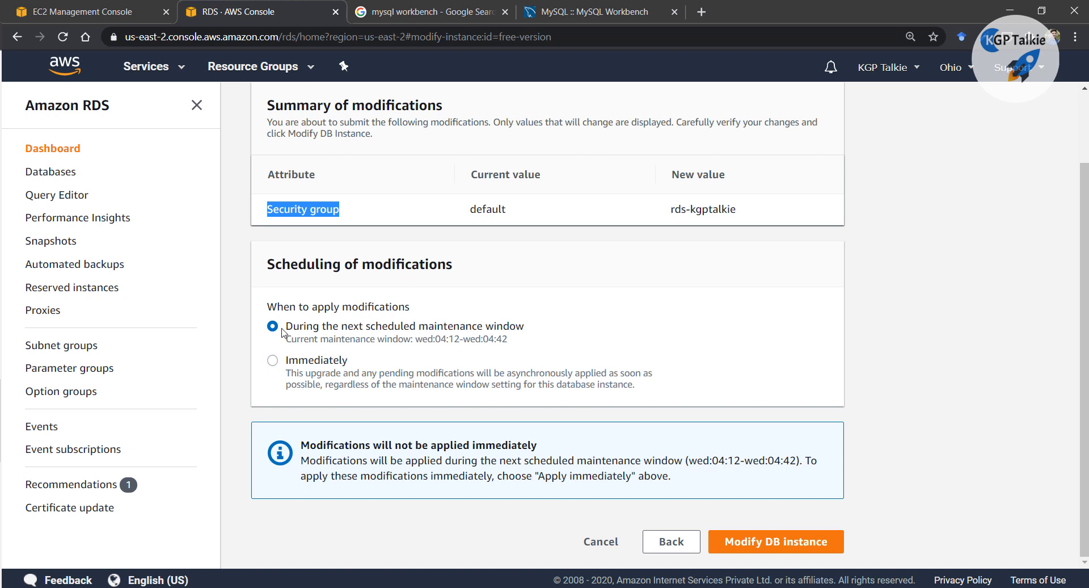
pyautogui.click(273, 361)
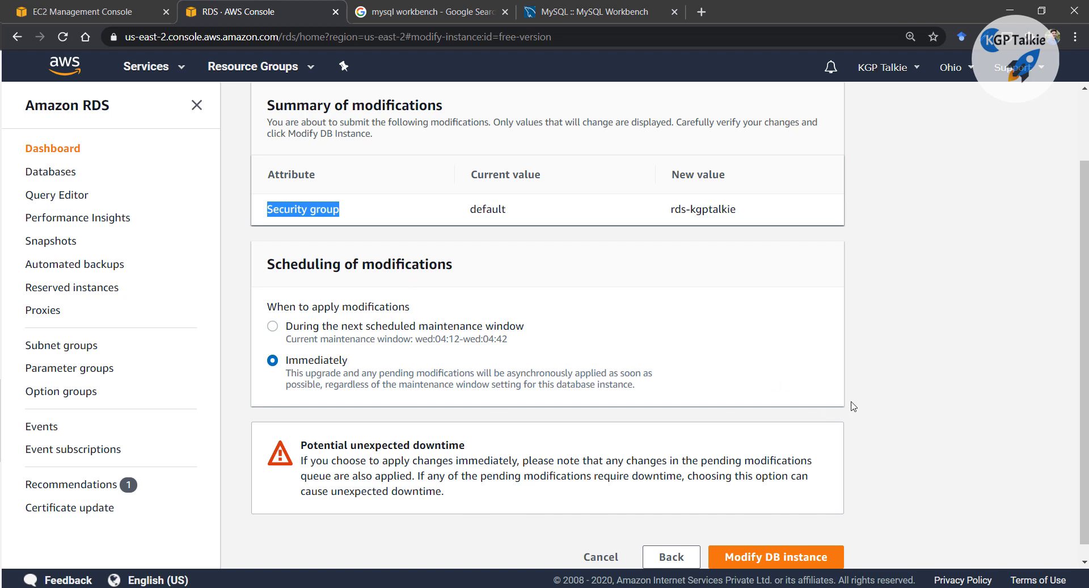
pyautogui.click(778, 557)
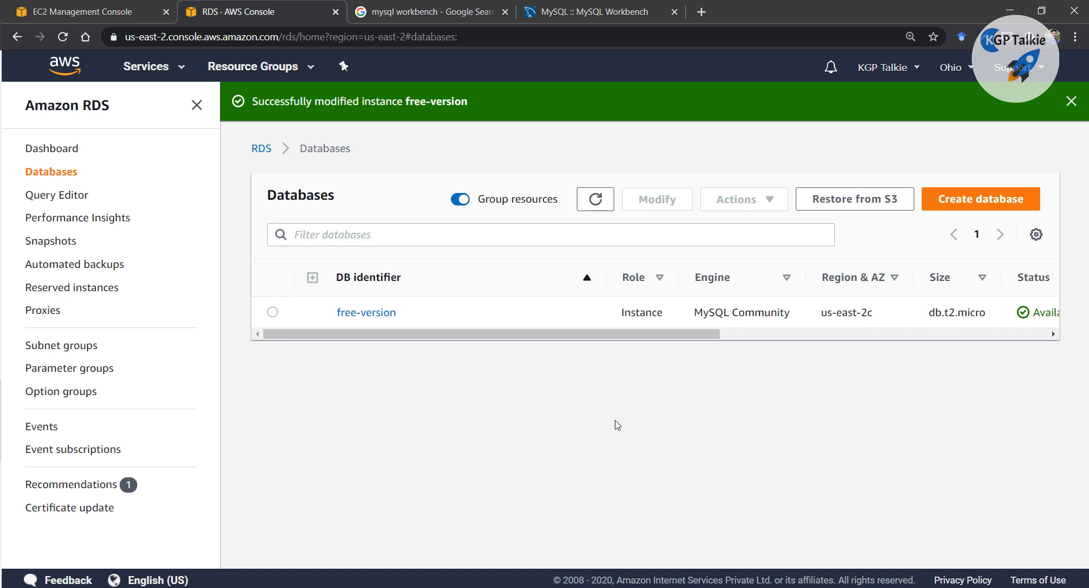
# Check the free-version RDS instance's endpoint and port, then return to Workbench's connection setup
pyautogui.click(362, 317)
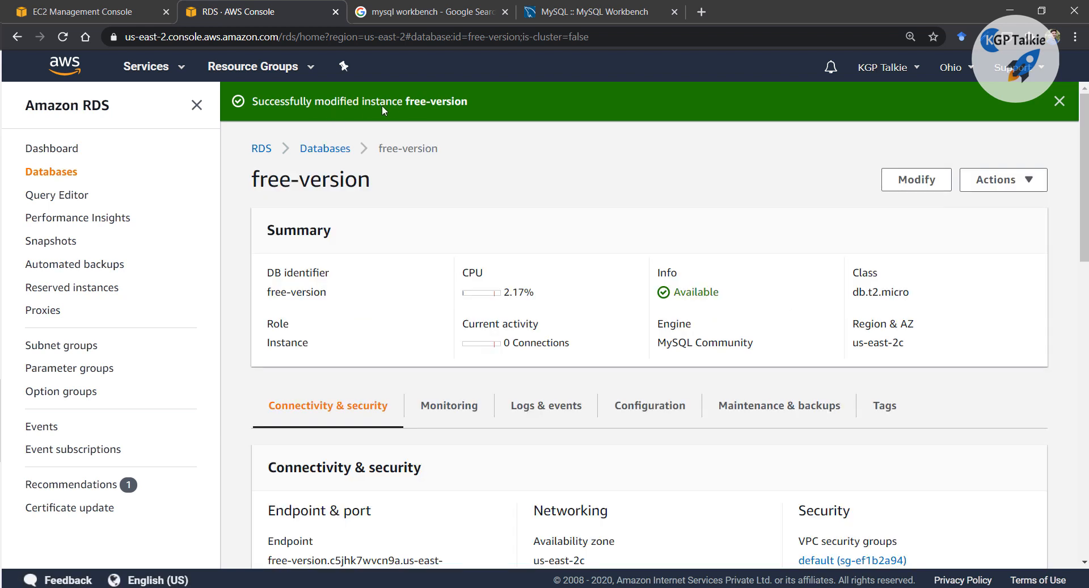
pyautogui.scroll(-3, 318, 442)
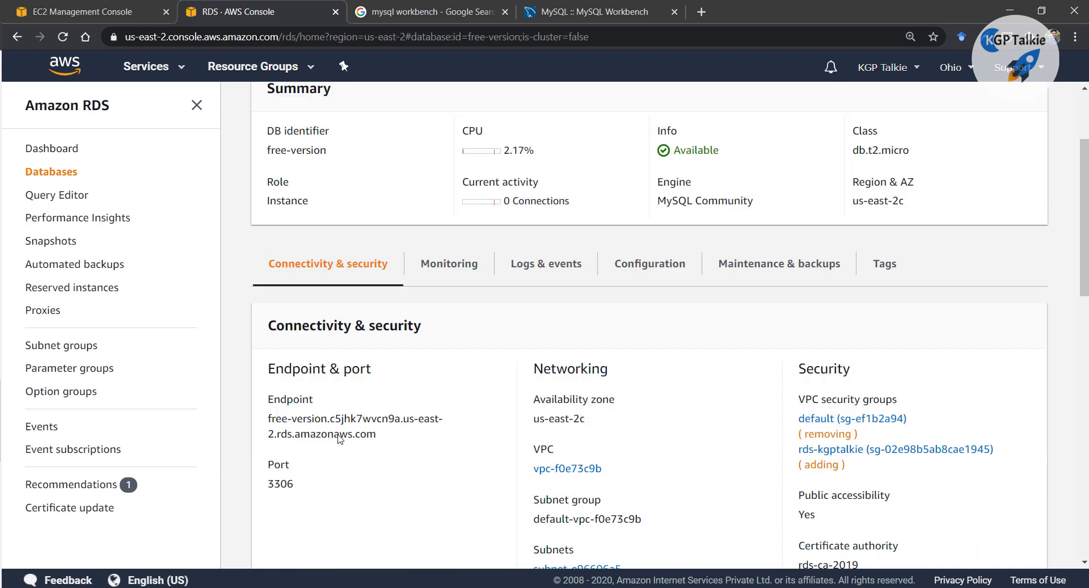
pyautogui.scroll(-1, 666, 388)
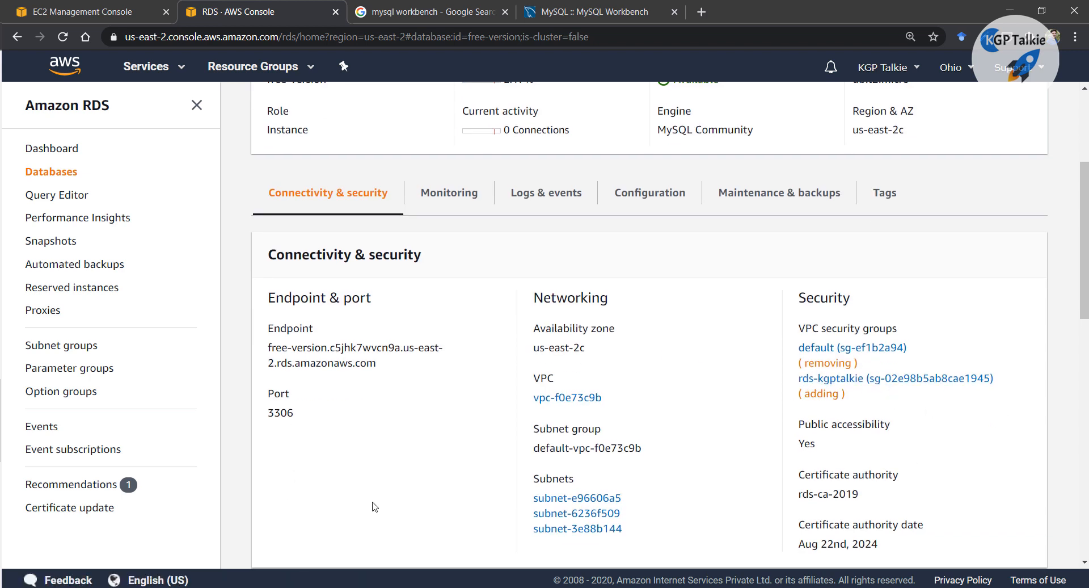
pyautogui.moveTo(351, 581)
pyautogui.click(422, 533)
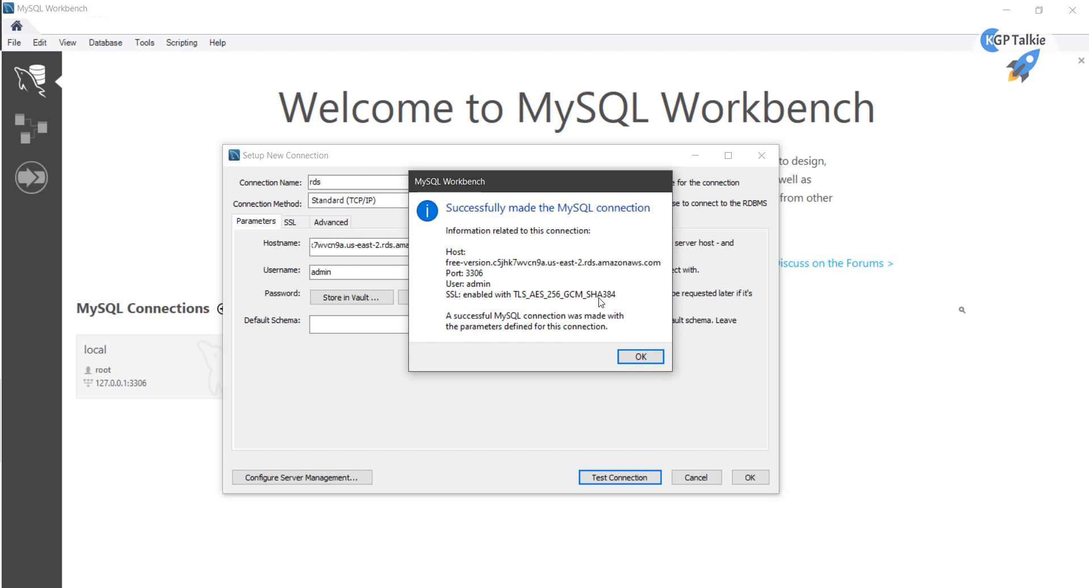
# Save the 'rds' connection and open its session with an empty Query 1 editor
pyautogui.click(640, 356)
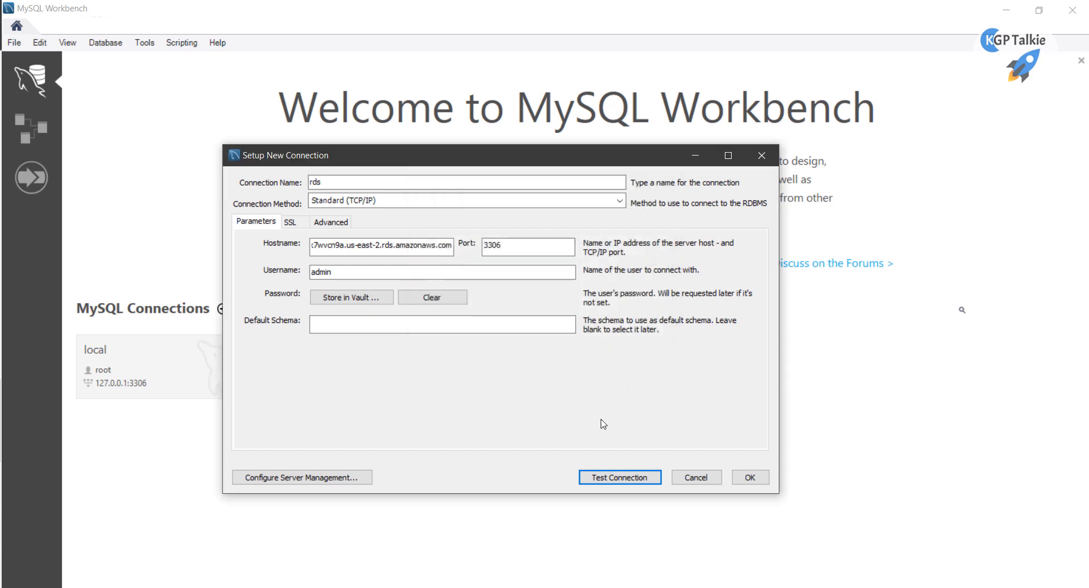
pyautogui.click(751, 477)
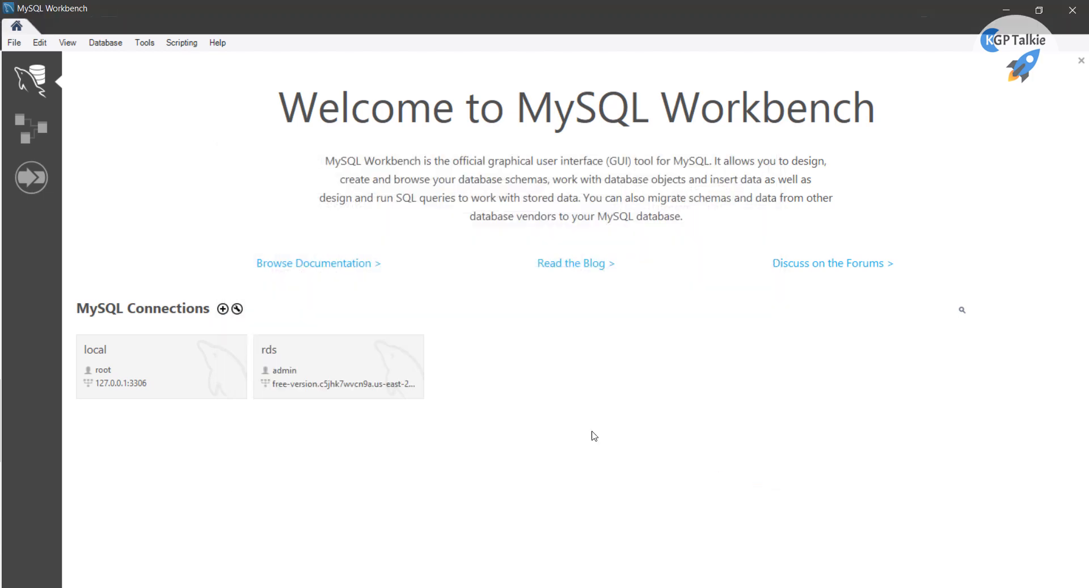
pyautogui.doubleClick(307, 370)
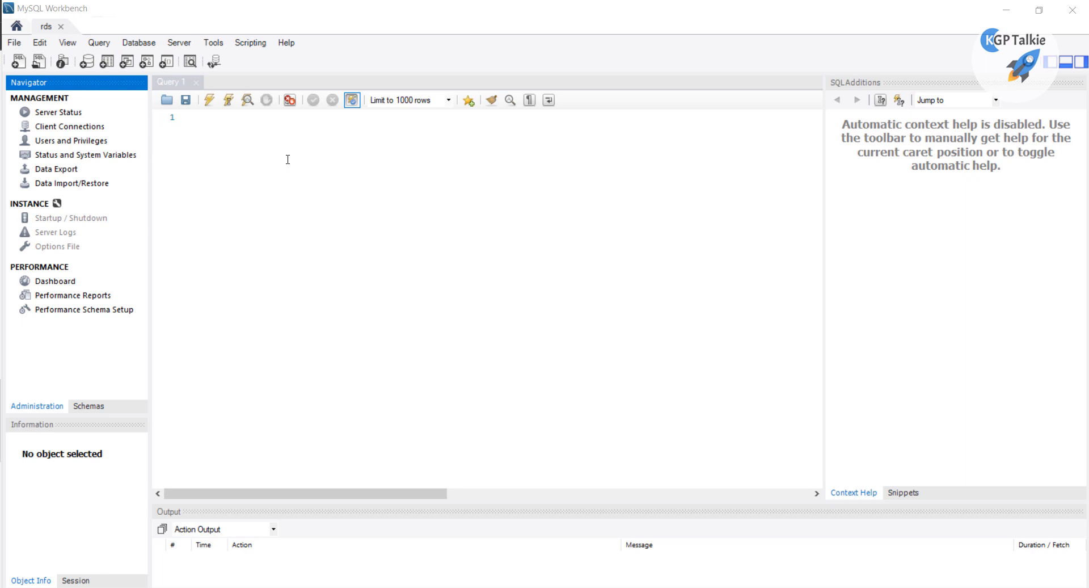
pyautogui.click(287, 159)
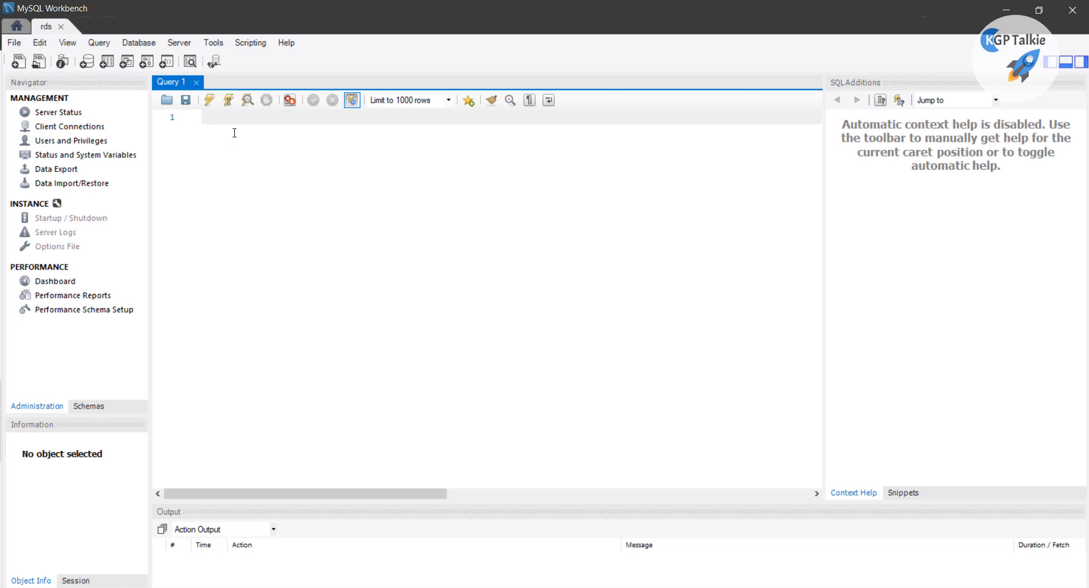
# Create the kgptalkie database with 'create database kgptalkie;'
pyautogui.write('create database kgptalkie;')
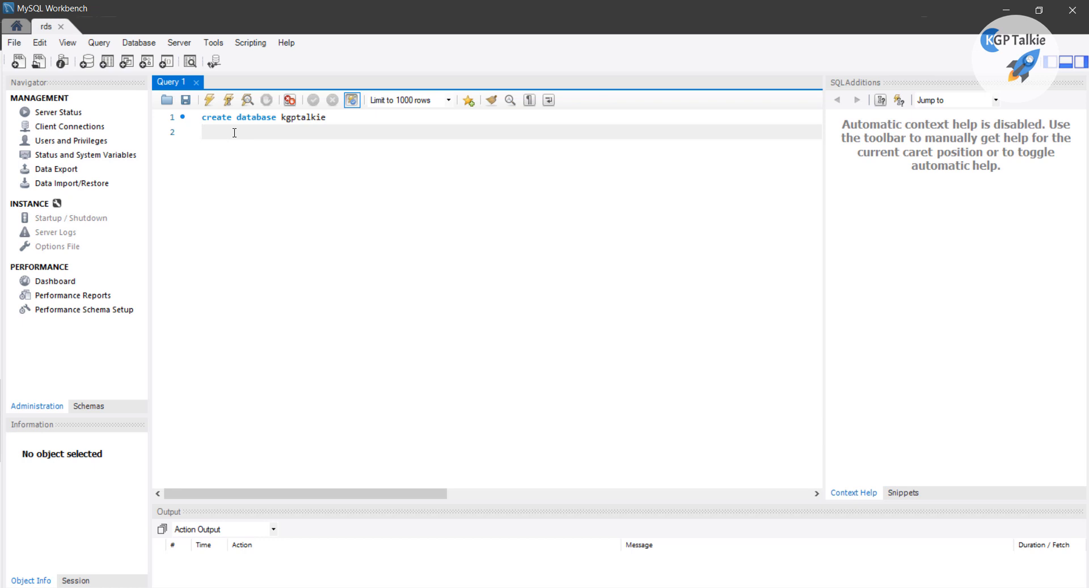
pyautogui.press('Left')
pyautogui.hotkey('ctrl', 'Return')
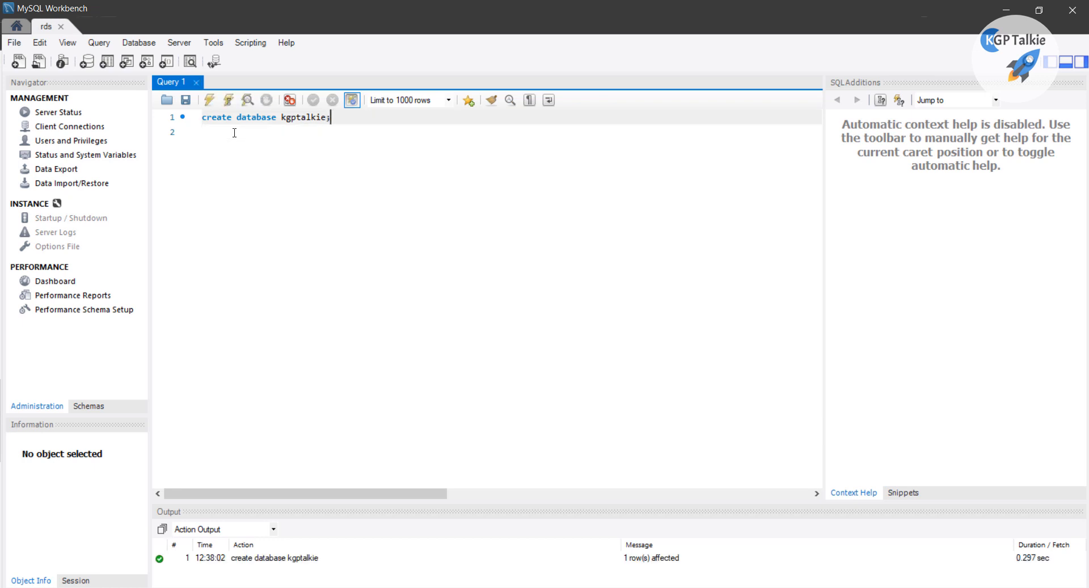
# Run 'use kgptalkie;' and 'show tables;', getting an empty Tables_in_kgptalkie list
pyautogui.press('Return')
pyautogui.press('Return')
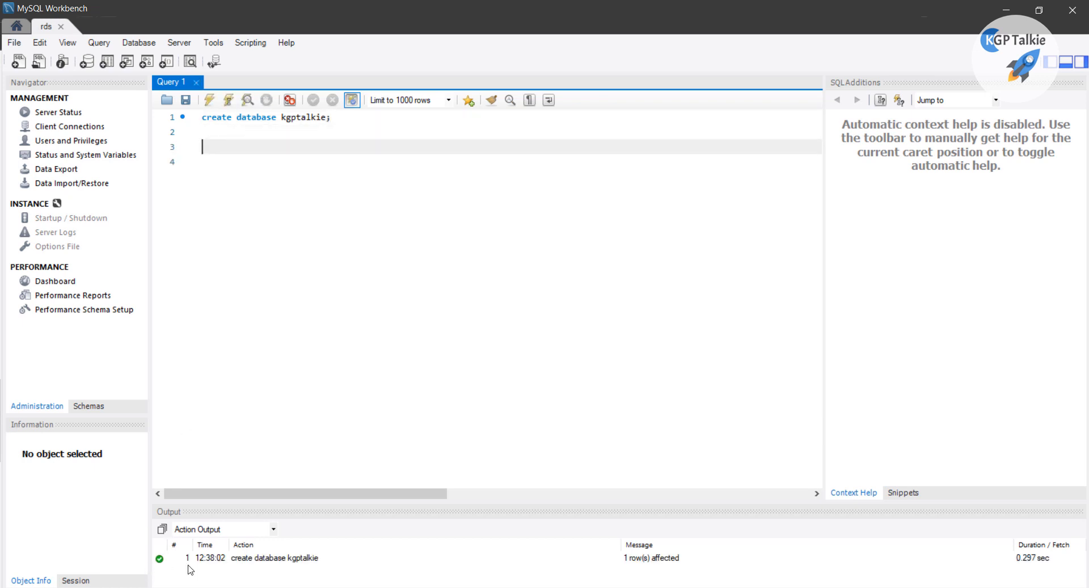
pyautogui.write('show tables;')
pyautogui.hotkey('ctrl', 'Return')
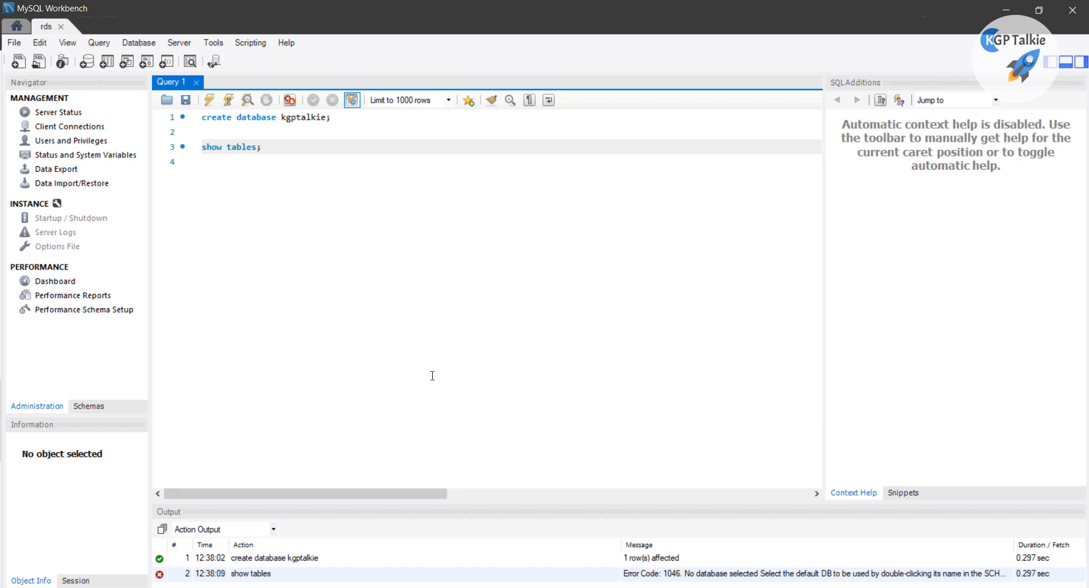
pyautogui.click(238, 136)
pyautogui.press('Return')
pyautogui.write('use kgptalkie;')
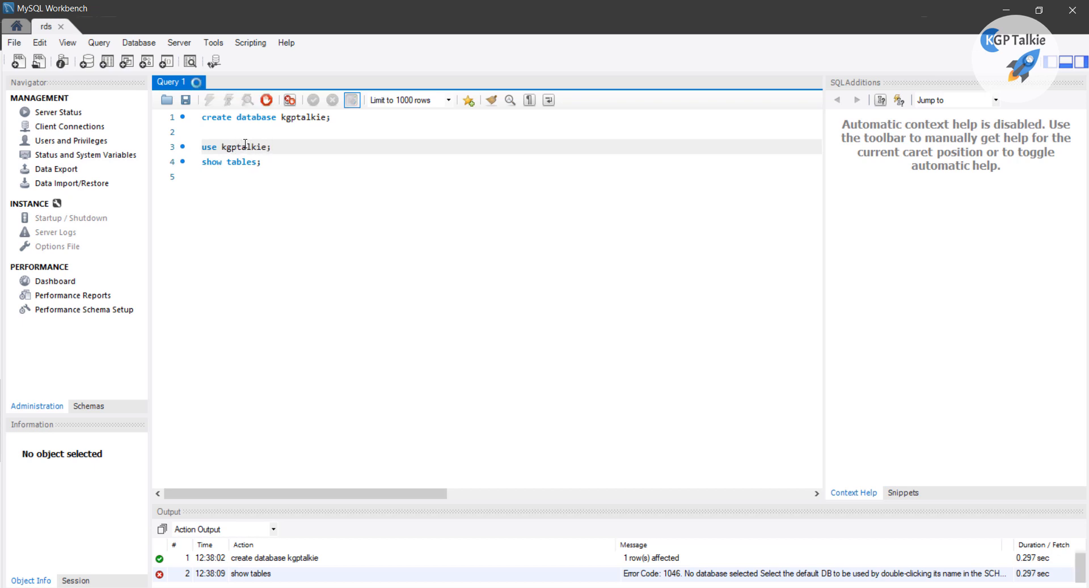
pyautogui.hotkey('ctrl', 'Return')
pyautogui.hotkey('ctrl', 'Return')
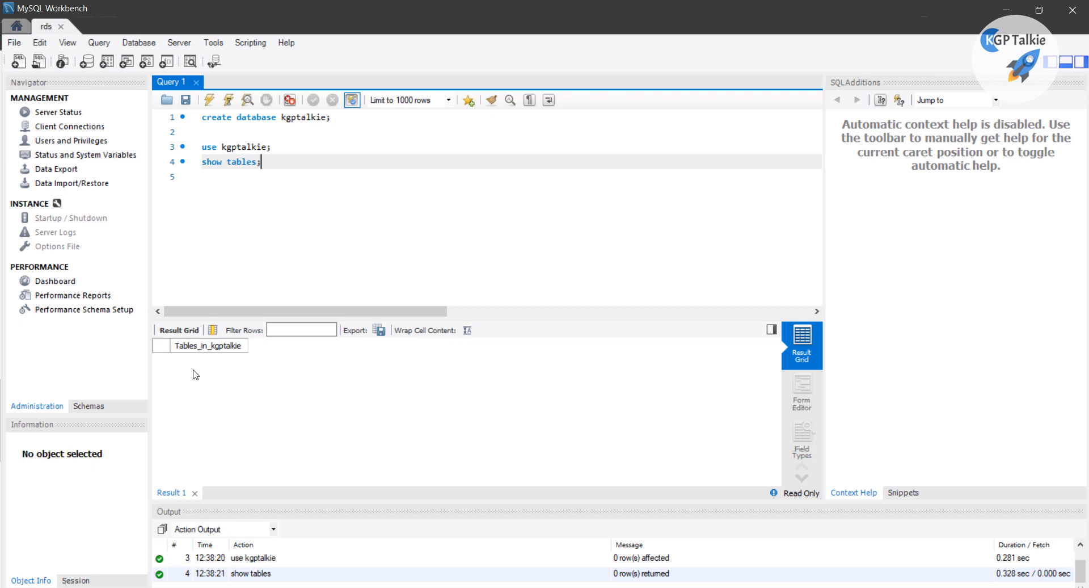
# Enlarge the SQL editor over the results and place the caret on empty line 6
pyautogui.scroll(5, 304, 179)
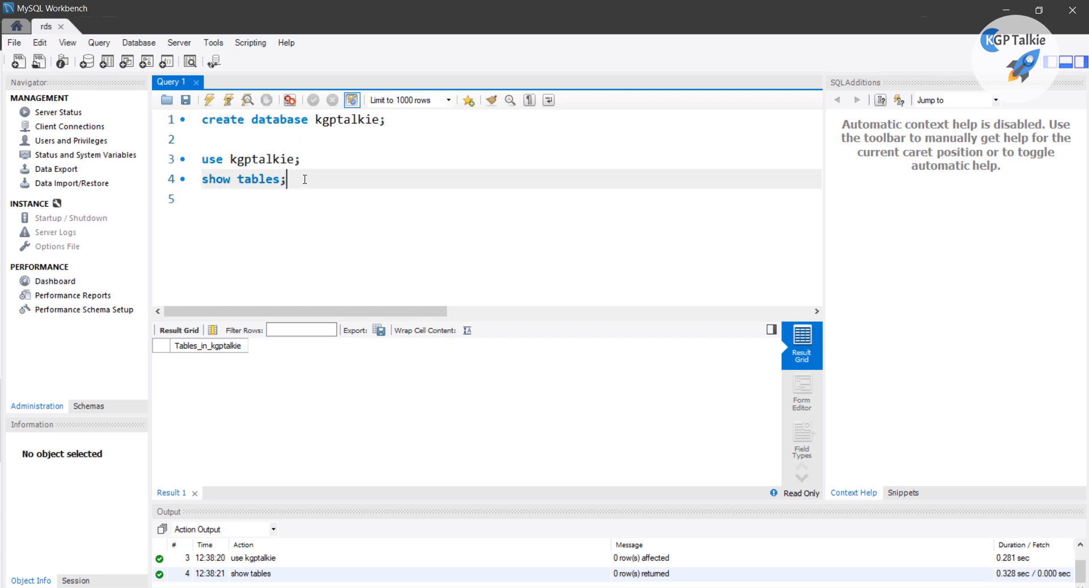
pyautogui.scroll(3, 305, 179)
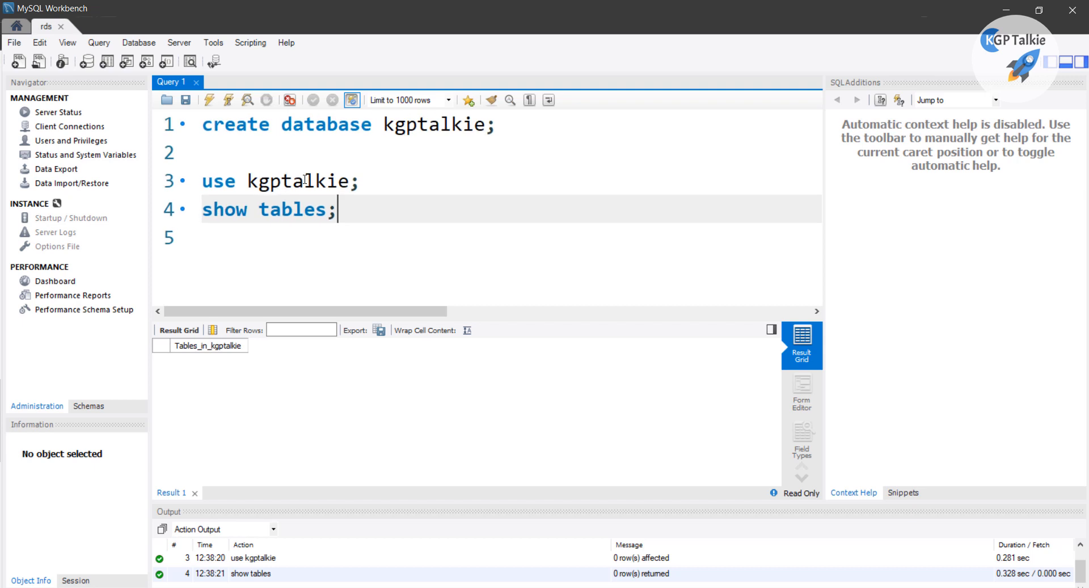
pyautogui.press('Return')
pyautogui.press('Return')
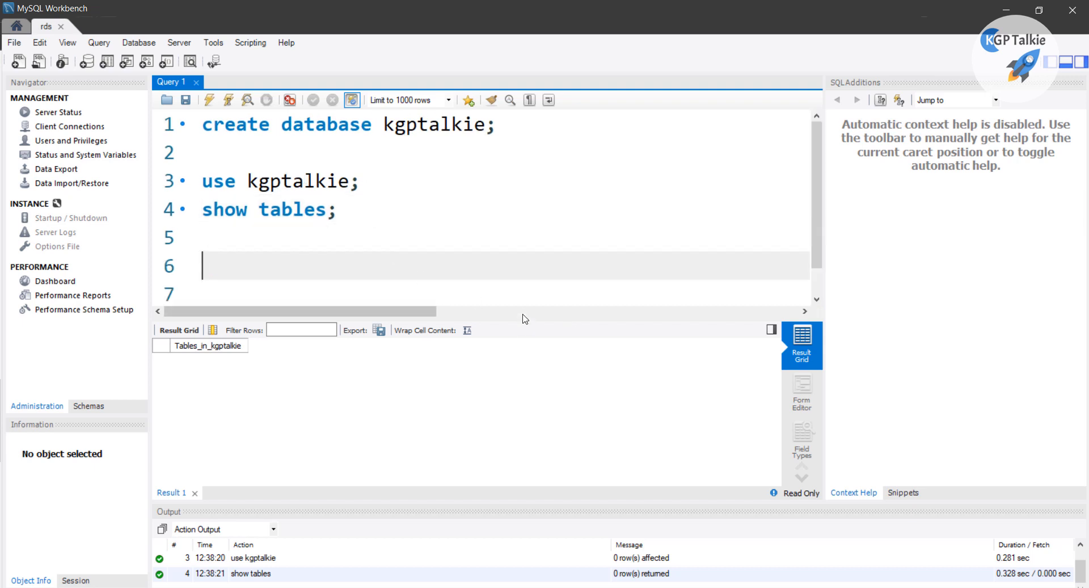
pyautogui.moveTo(526, 320); pyautogui.dragTo(530, 391)
pyautogui.click(232, 266)
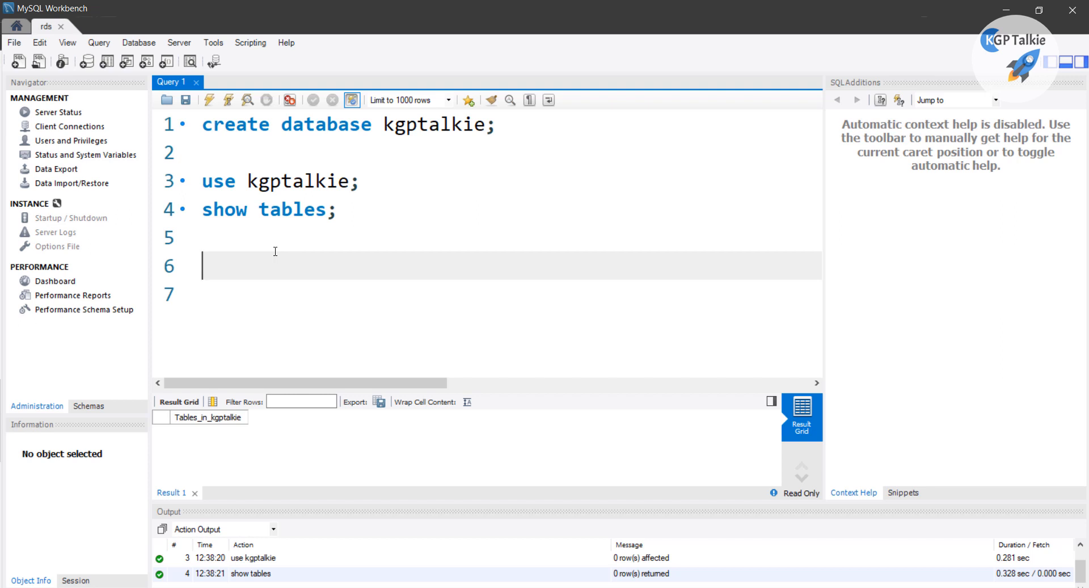
# Draft a 'create table Persons ( );' skeleton with the closing parenthesis on its own line
pyautogui.write('create table')
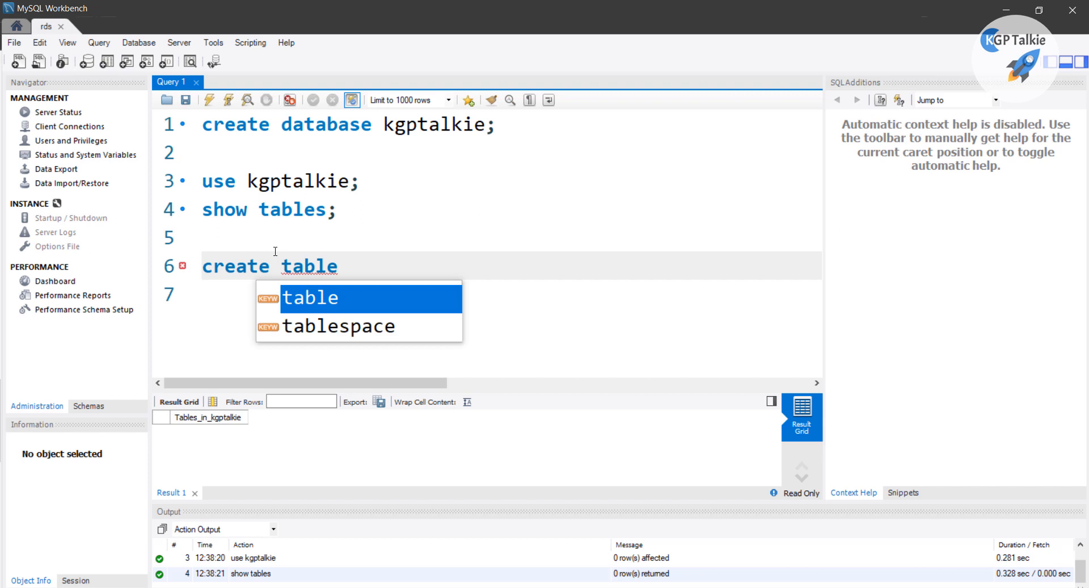
pyautogui.write(' Person')
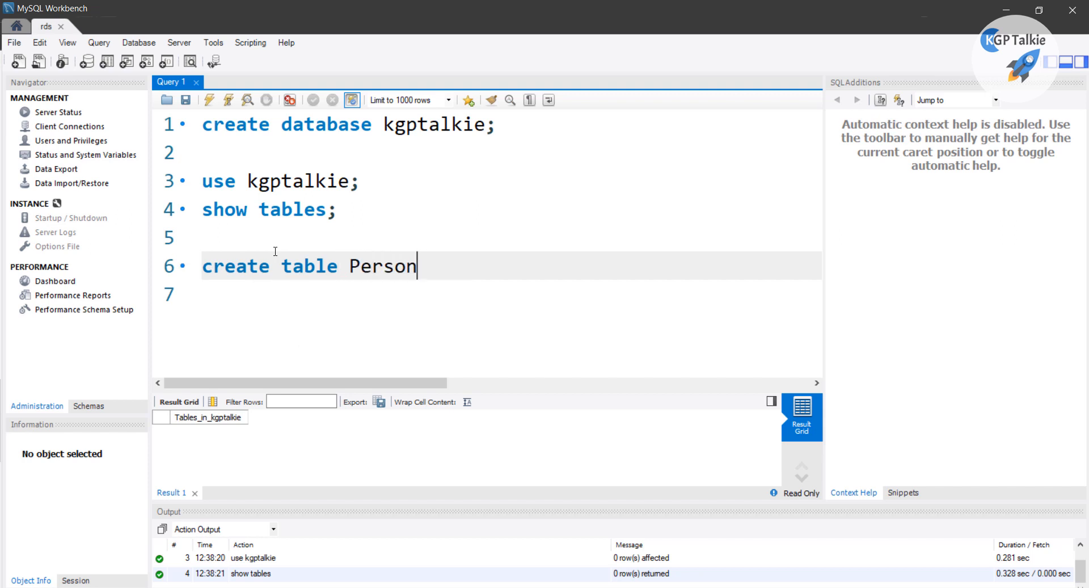
pyautogui.write('s ( )')
pyautogui.press('Left')
pyautogui.press('Return')
pyautogui.press('Return')
pyautogui.press('Return')
pyautogui.press('Up')
pyautogui.press('Up')
pyautogui.press('Down')
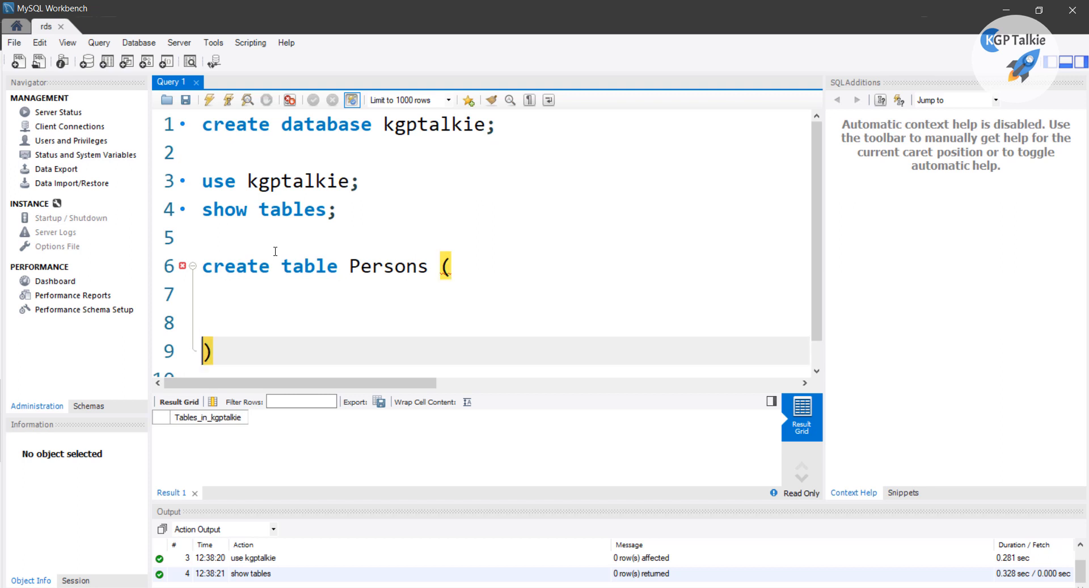
pyautogui.click(257, 341)
pyautogui.write(';')
pyautogui.click(250, 288)
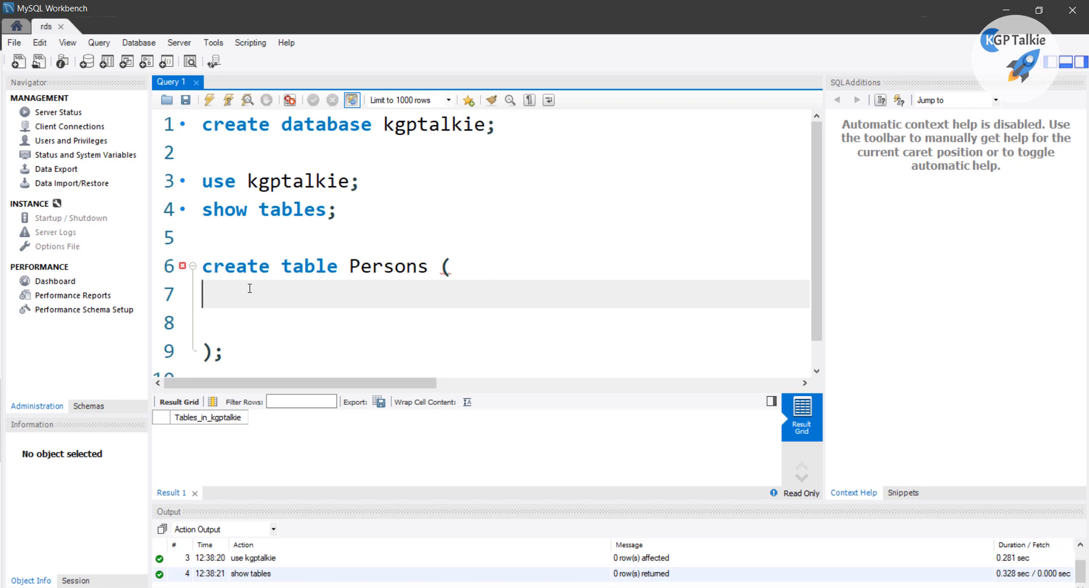
# Add columns id int not null auto_increment, fname text not null, and lname text
pyautogui.write('id int n')
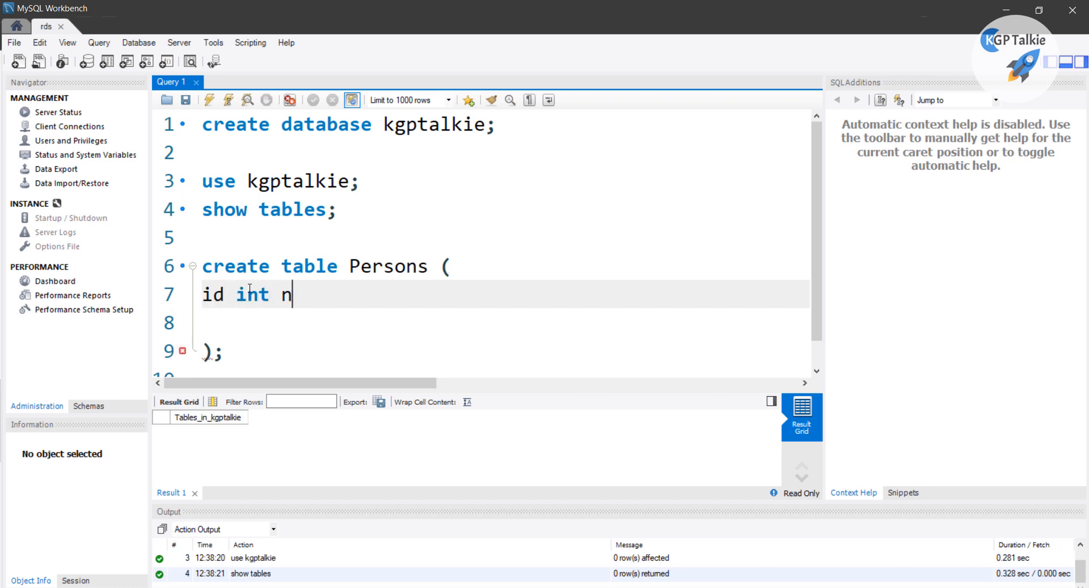
pyautogui.write('ot null')
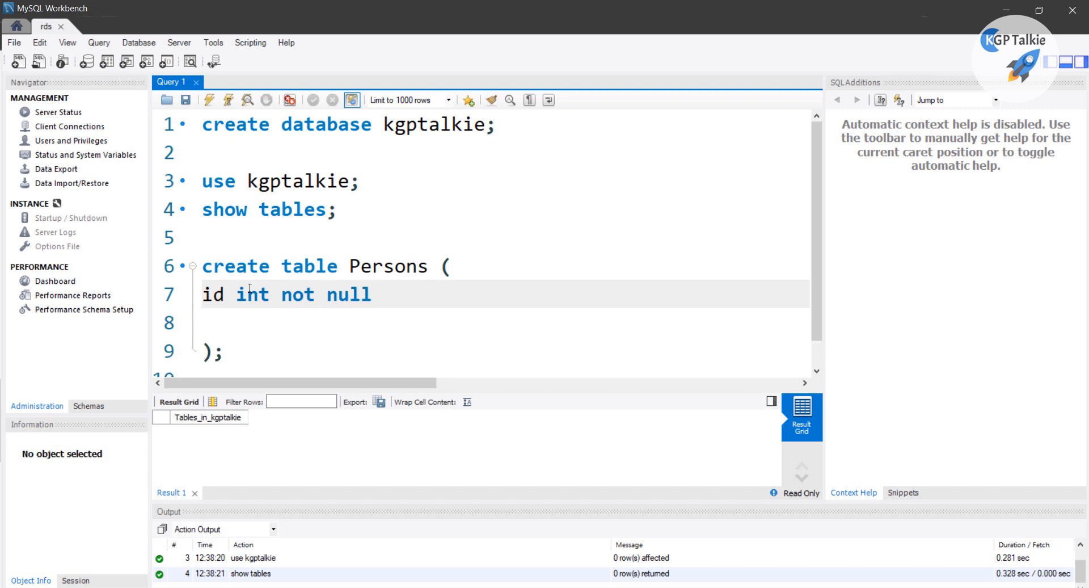
pyautogui.write(' auto')
pyautogui.press('Return')
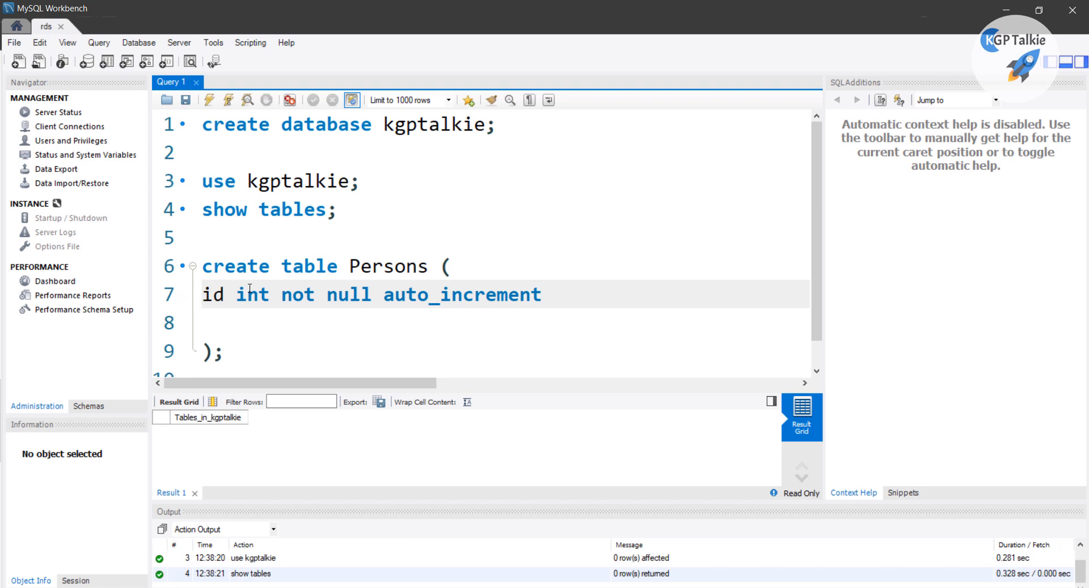
pyautogui.write(',')
pyautogui.press('Return')
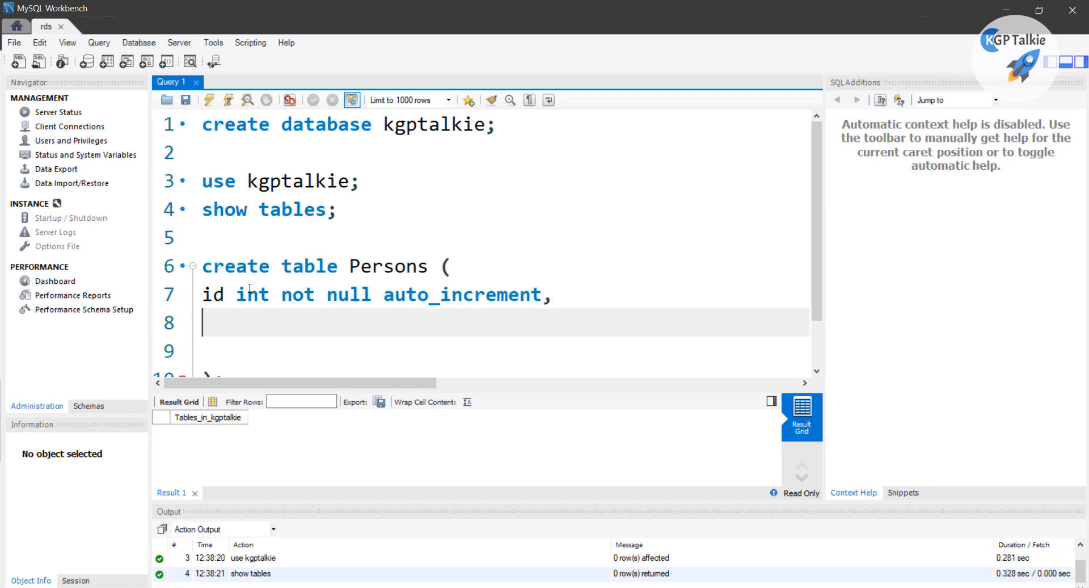
pyautogui.scroll(-1, 266, 265)
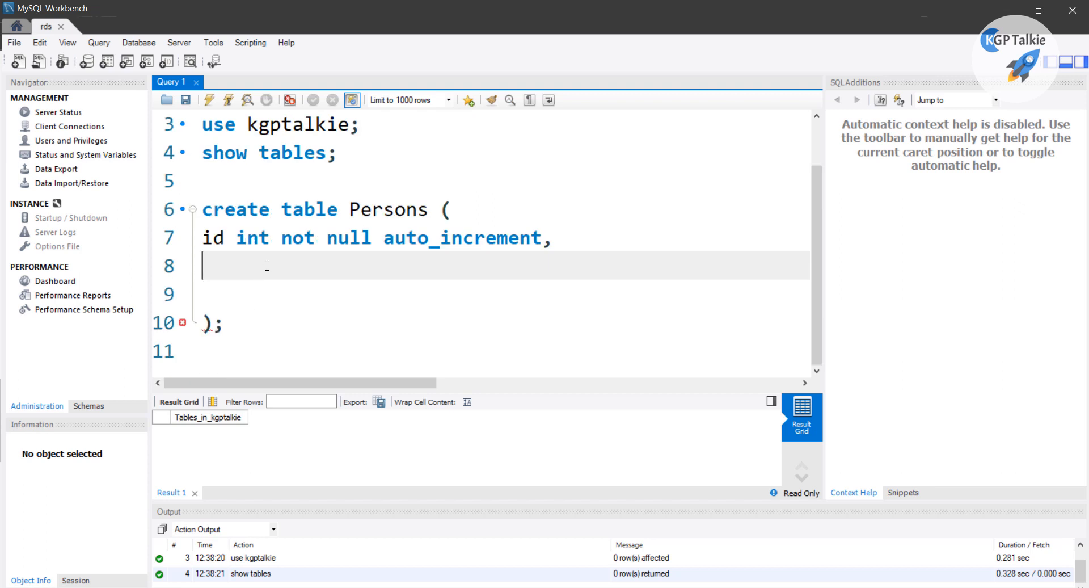
pyautogui.write('fname te')
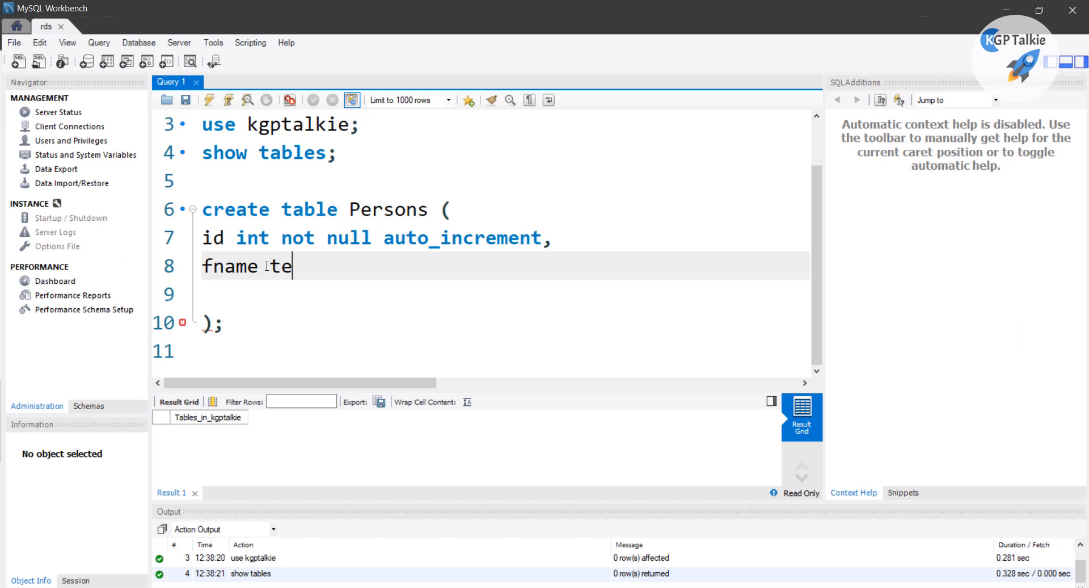
pyautogui.write('xt not null')
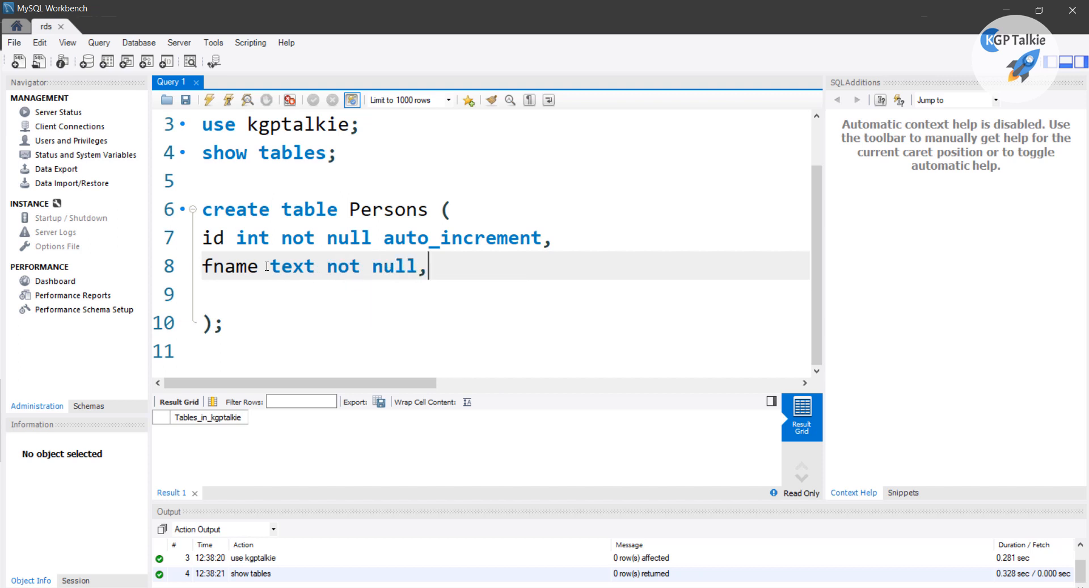
pyautogui.write(',')
pyautogui.press('Return')
pyautogui.write('l')
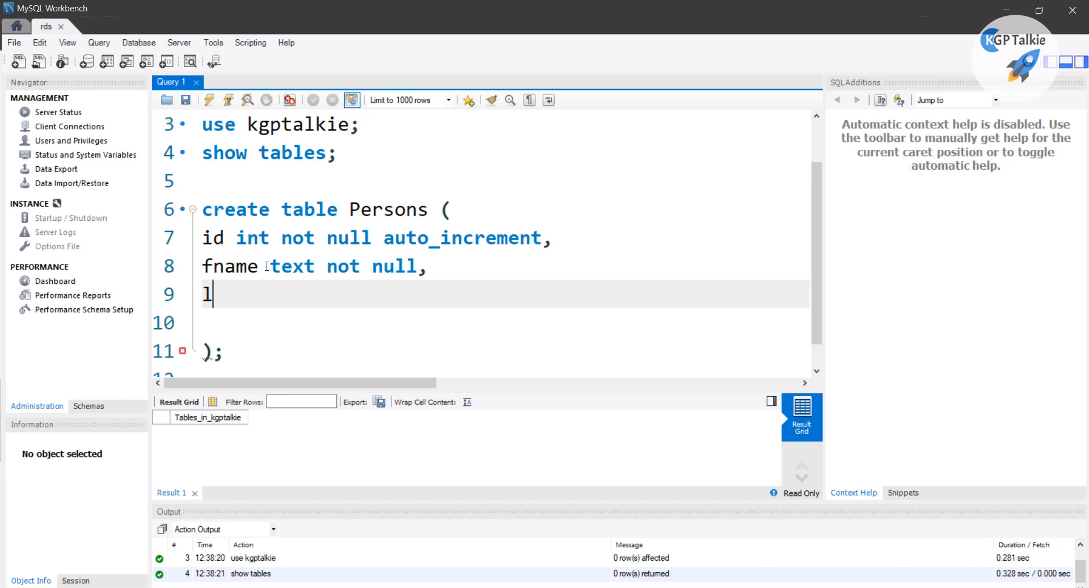
pyautogui.write('name t')
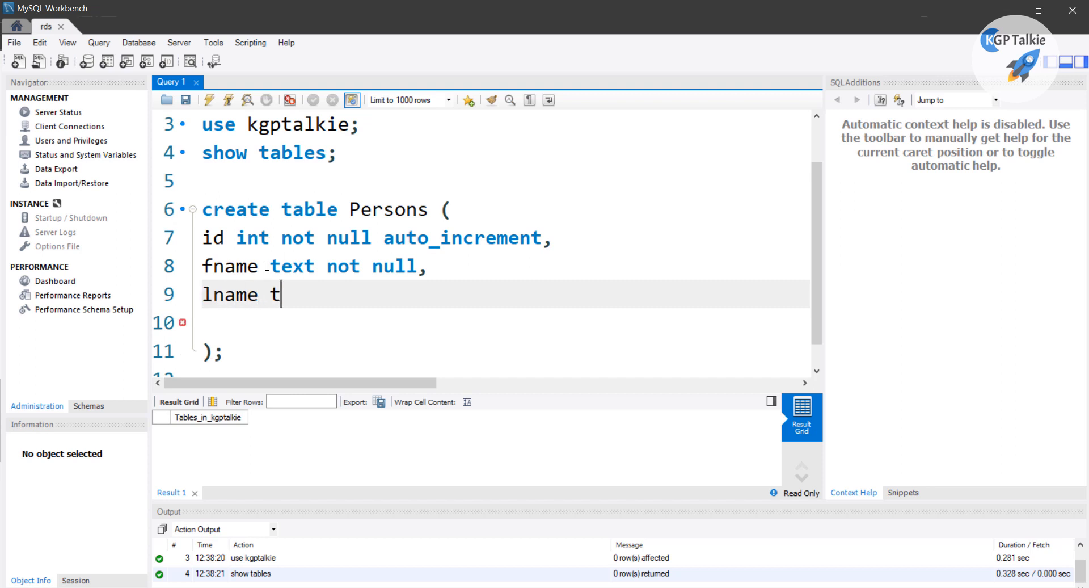
pyautogui.write('ext ')
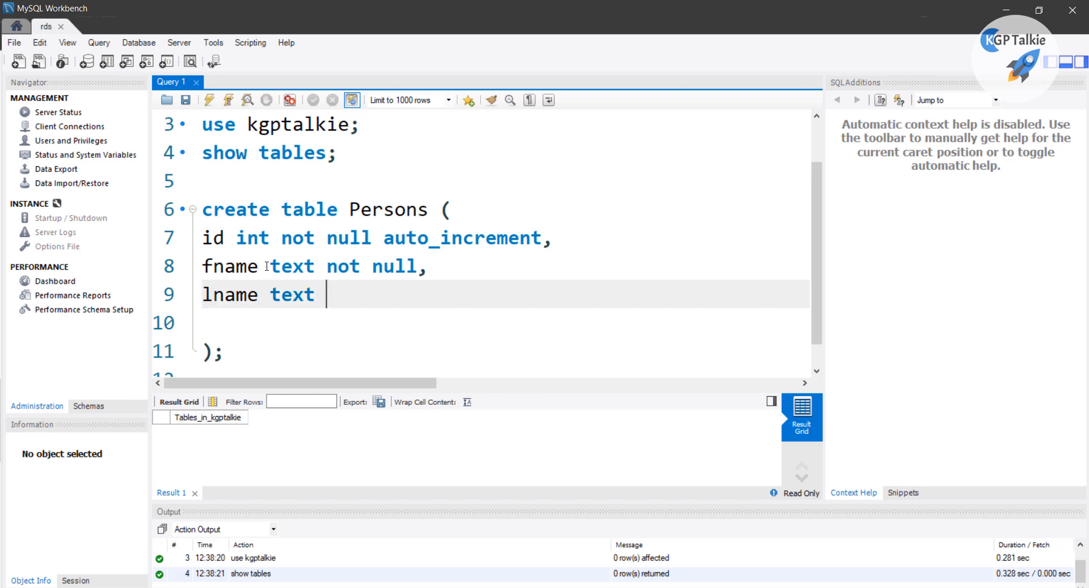
pyautogui.write(',')
# Add a cname text column after lname, correcting the typos
pyautogui.press('Return')
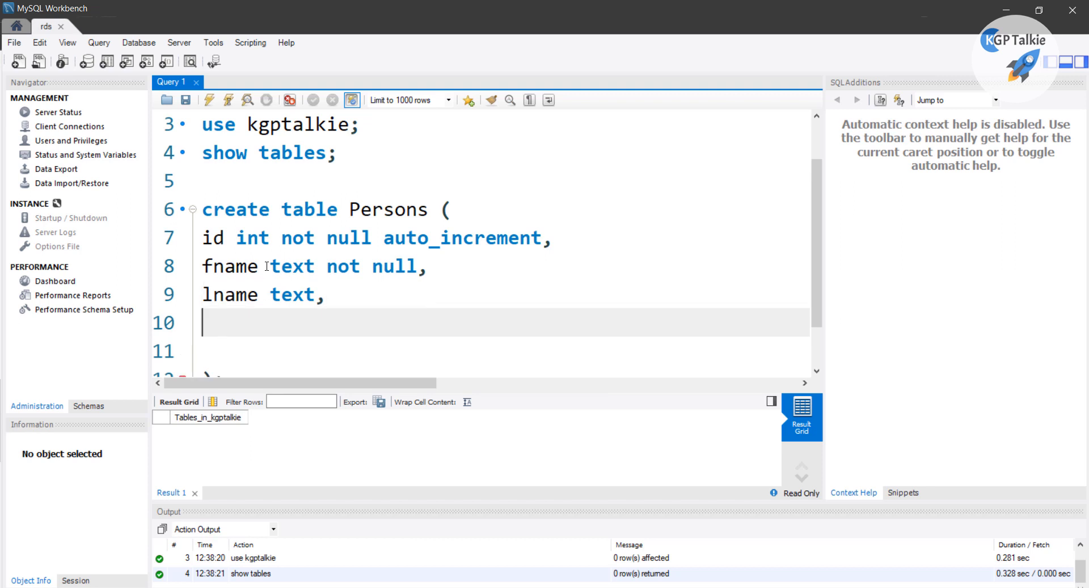
pyautogui.write('a')
pyautogui.press('BackSpace')
pyautogui.write('compan')
pyautogui.press('BackSpace')
pyautogui.press('BackSpace')
pyautogui.press('BackSpace')
pyautogui.press('BackSpace')
pyautogui.press('BackSpace')
pyautogui.press('BackSpace')
pyautogui.write('company')
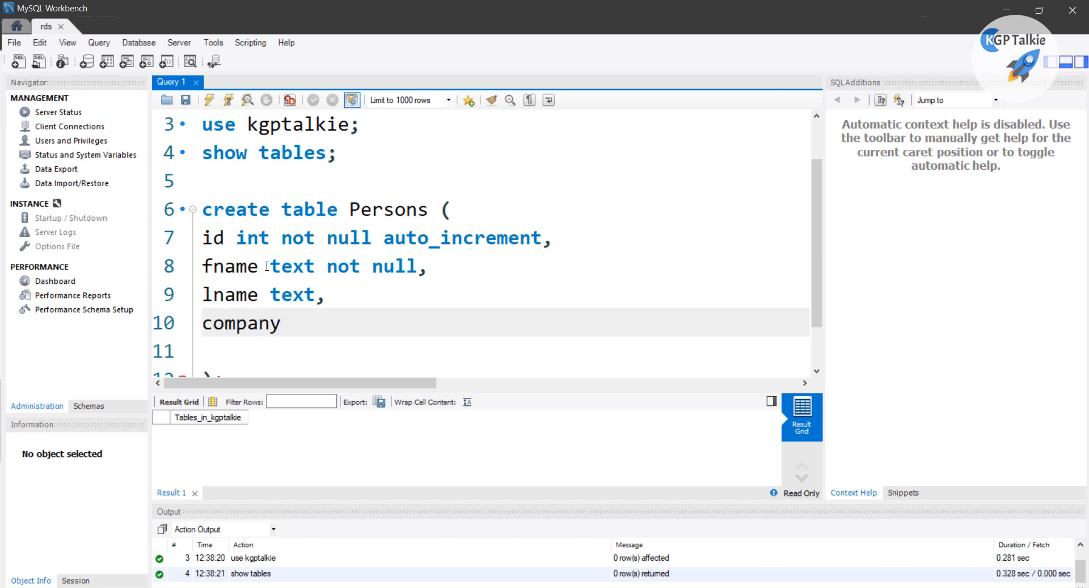
pyautogui.press('BackSpace')
pyautogui.press('BackSpace')
pyautogui.press('BackSpace')
pyautogui.press('BackSpace')
pyautogui.press('BackSpace')
pyautogui.press('BackSpace')
pyautogui.write('name text,')
pyautogui.press('Return')
# Add an age int column and a primary key id line
pyautogui.write('age')
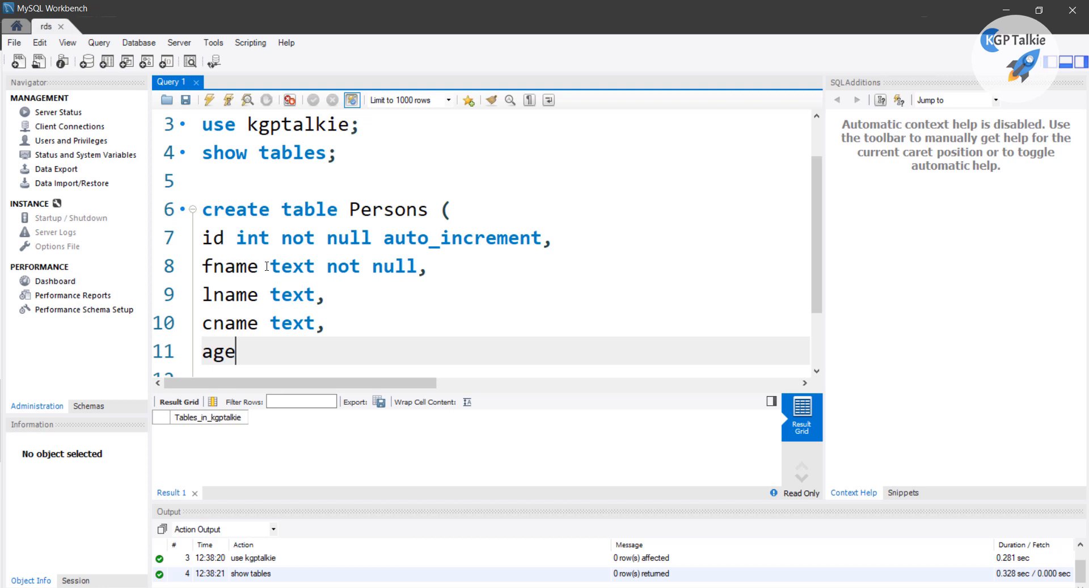
pyautogui.write(',')
pyautogui.press('Return')
pyautogui.write('primar')
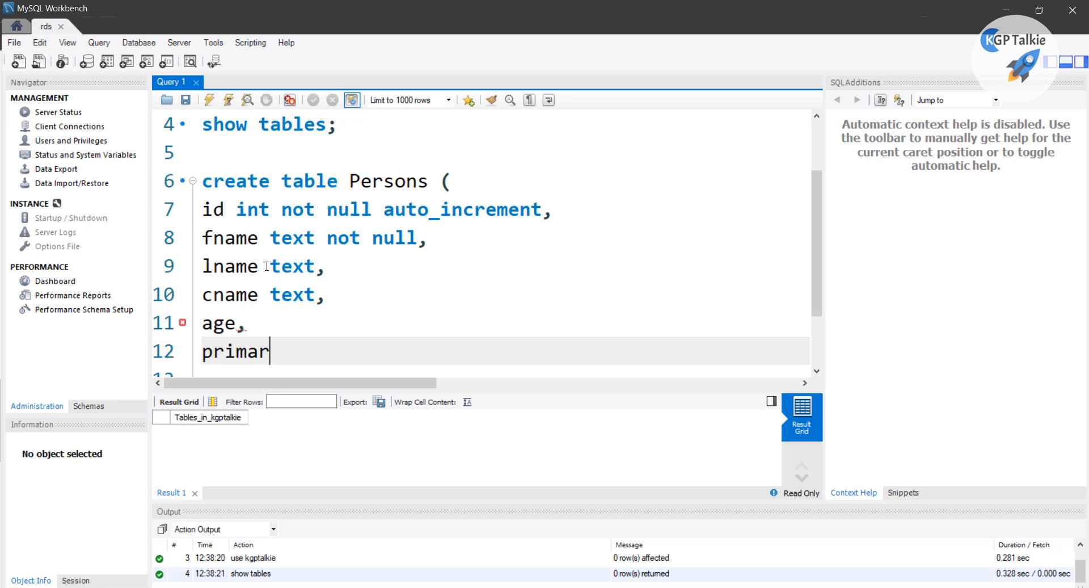
pyautogui.write('y key')
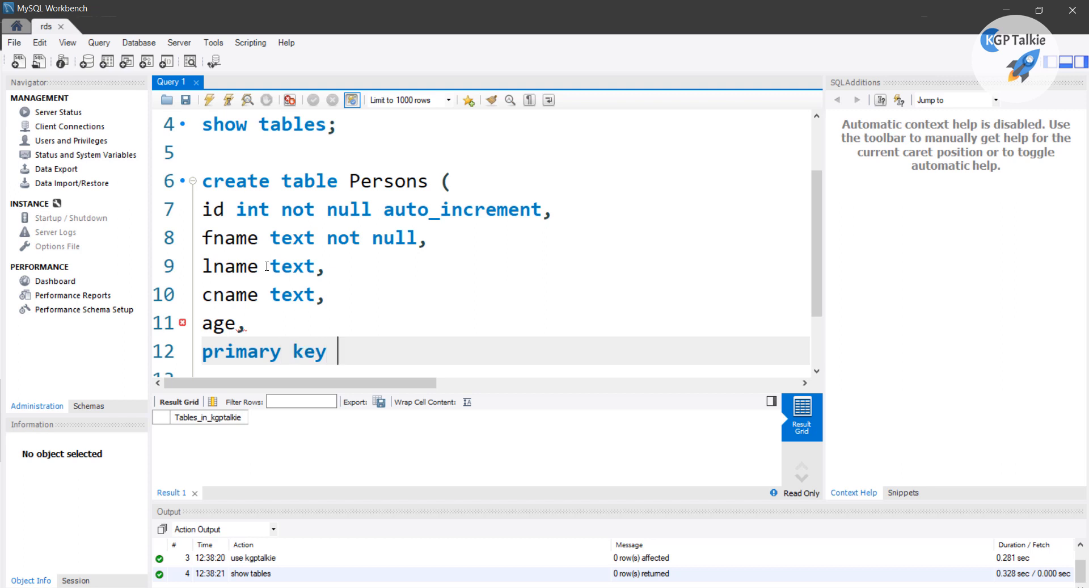
pyautogui.write(' int')
pyautogui.press('BackSpace')
pyautogui.press('BackSpace')
pyautogui.press('BackSpace')
pyautogui.write('id')
pyautogui.scroll(-1, 299, 244)
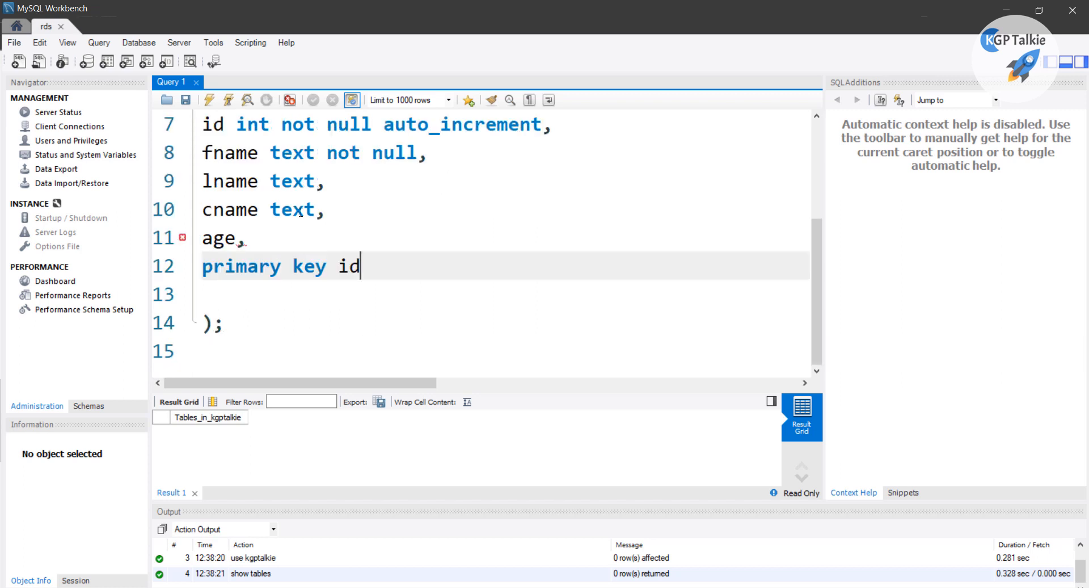
pyautogui.click(235, 240)
pyautogui.write('int')
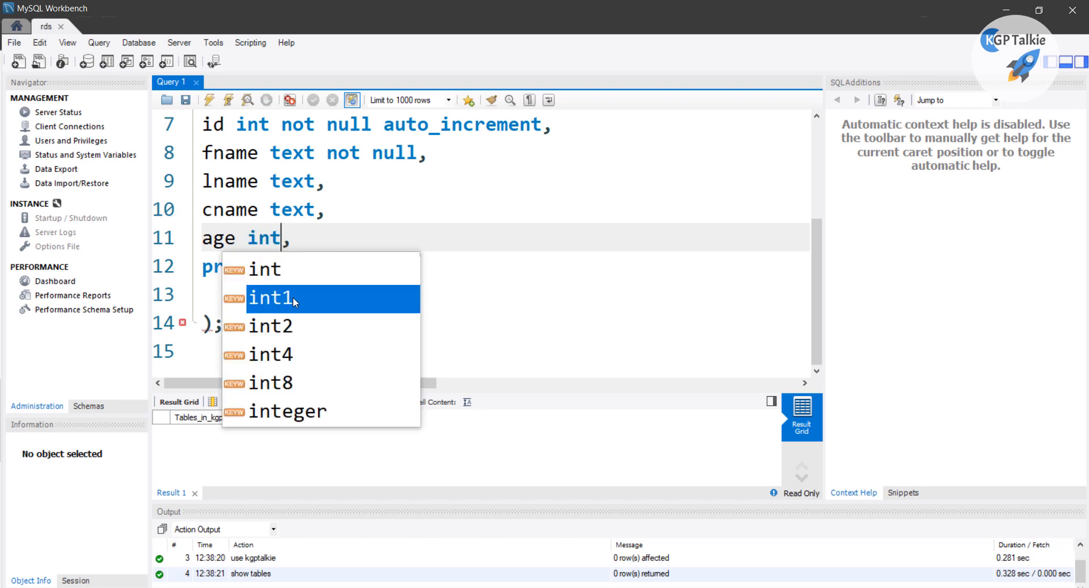
pyautogui.click(295, 279)
pyautogui.doubleClick(294, 279)
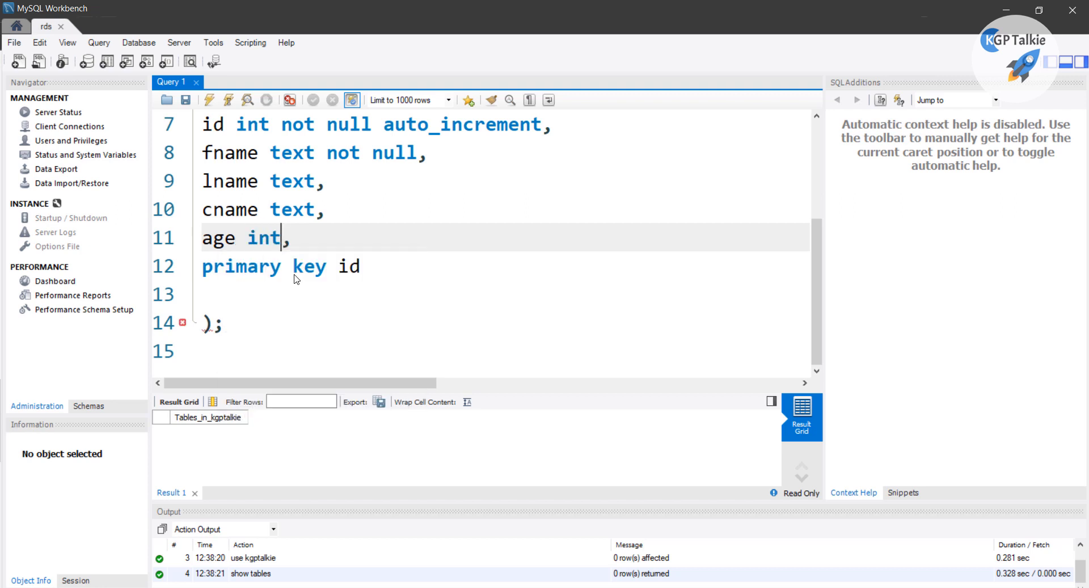
# Remove the empty line and wrap id in parentheses to read primary key (id)
pyautogui.click(278, 293)
pyautogui.press('BackSpace')
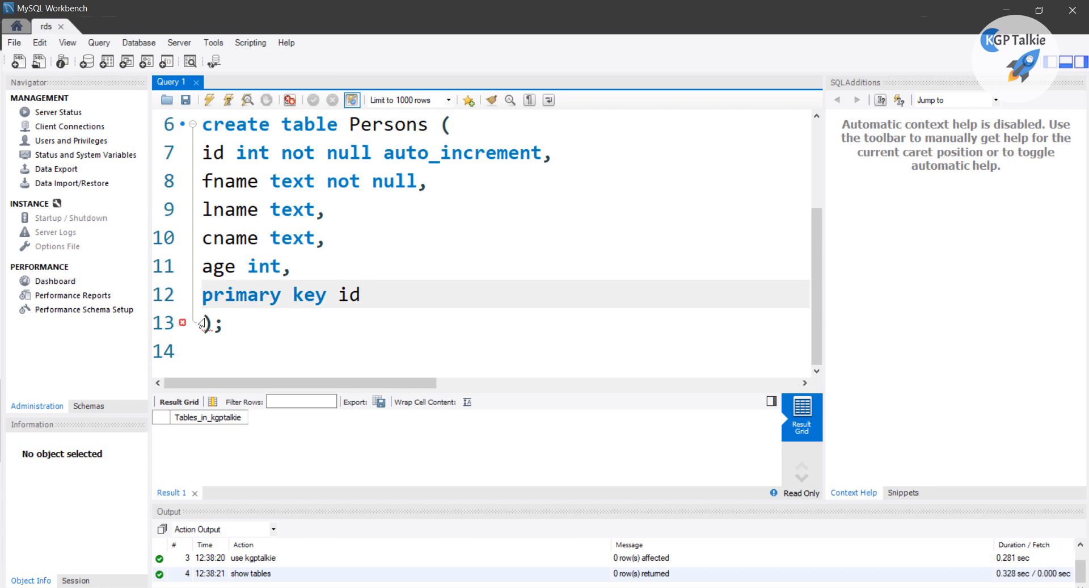
pyautogui.click(337, 299)
pyautogui.write('(')
pyautogui.press('End')
pyautogui.write(')')
pyautogui.press('Down')
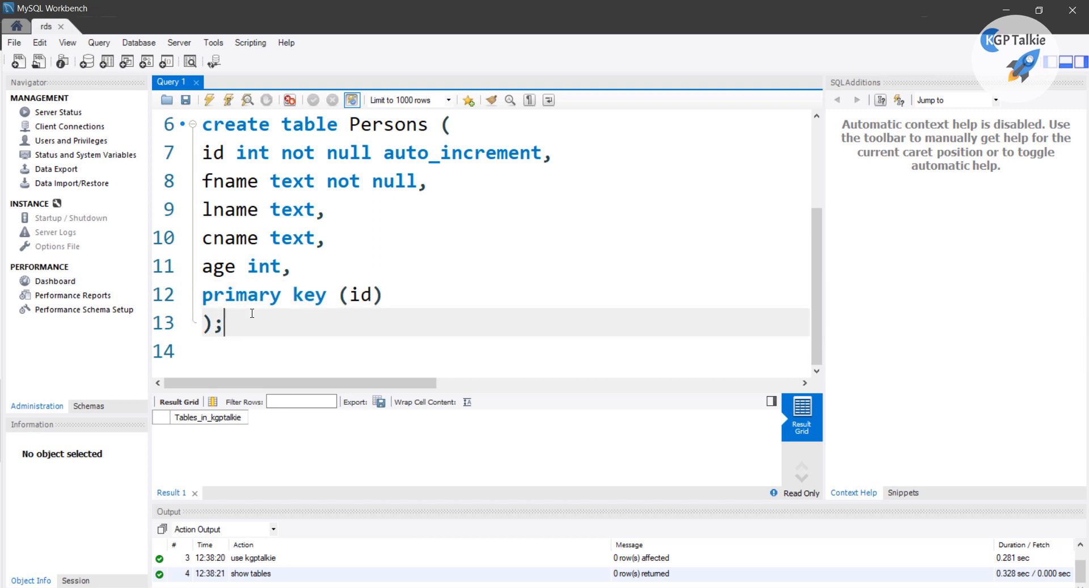
pyautogui.scroll(1, 386, 306)
pyautogui.scroll(-1, 386, 307)
pyautogui.scroll(1, 369, 287)
pyautogui.scroll(-1, 326, 175)
pyautogui.click(326, 181)
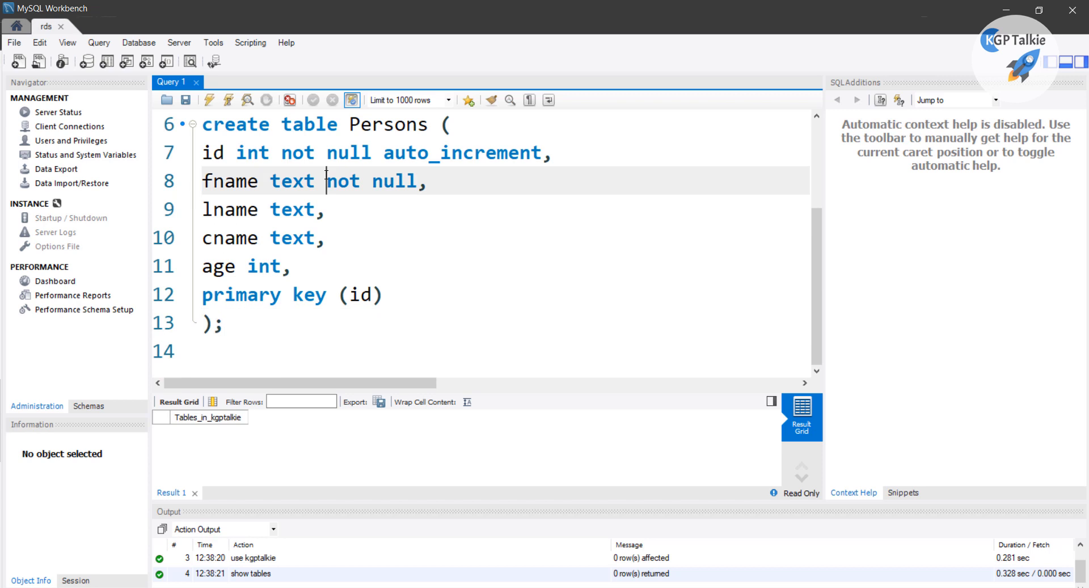
# Run CREATE TABLE Persons, then rerun it from the toolbar, getting error 1050 'Persons already exists'
pyautogui.hotkey('ctrl', 'Return')
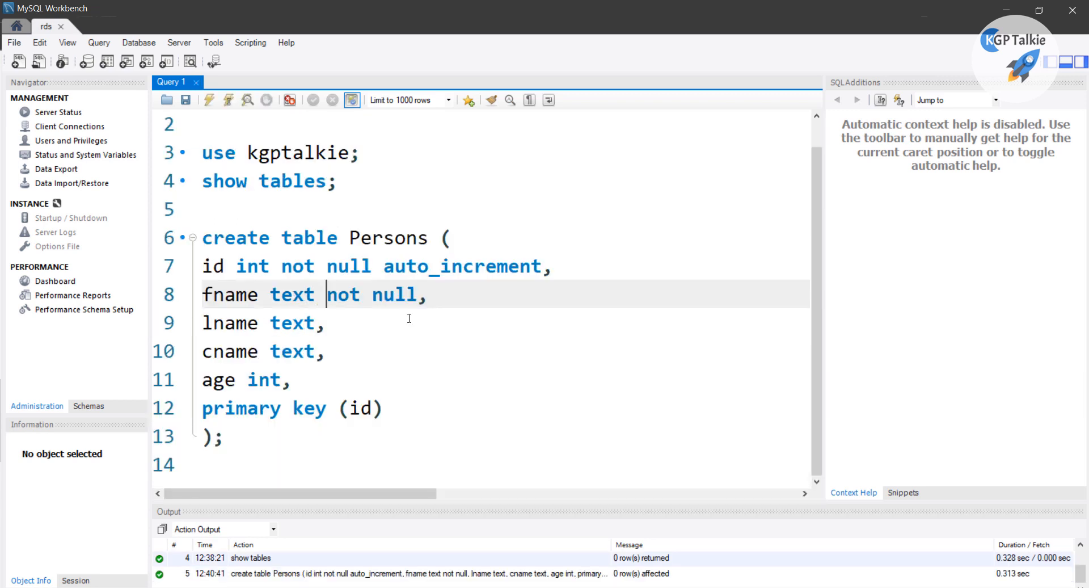
pyautogui.click(229, 101)
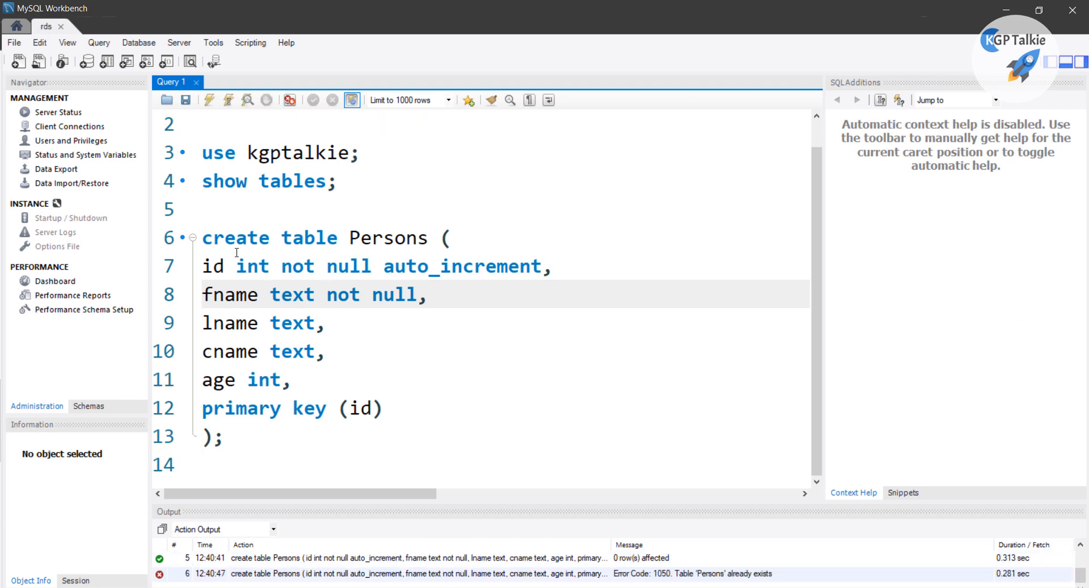
pyautogui.click(259, 293)
pyautogui.click(209, 102)
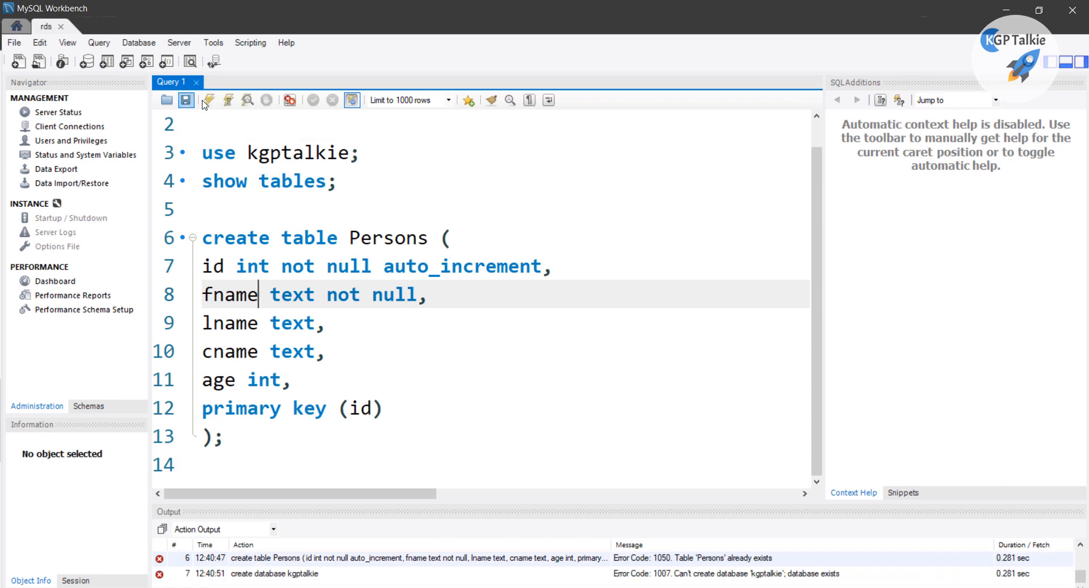
pyautogui.moveTo(224, 437); pyautogui.dragTo(205, 238)
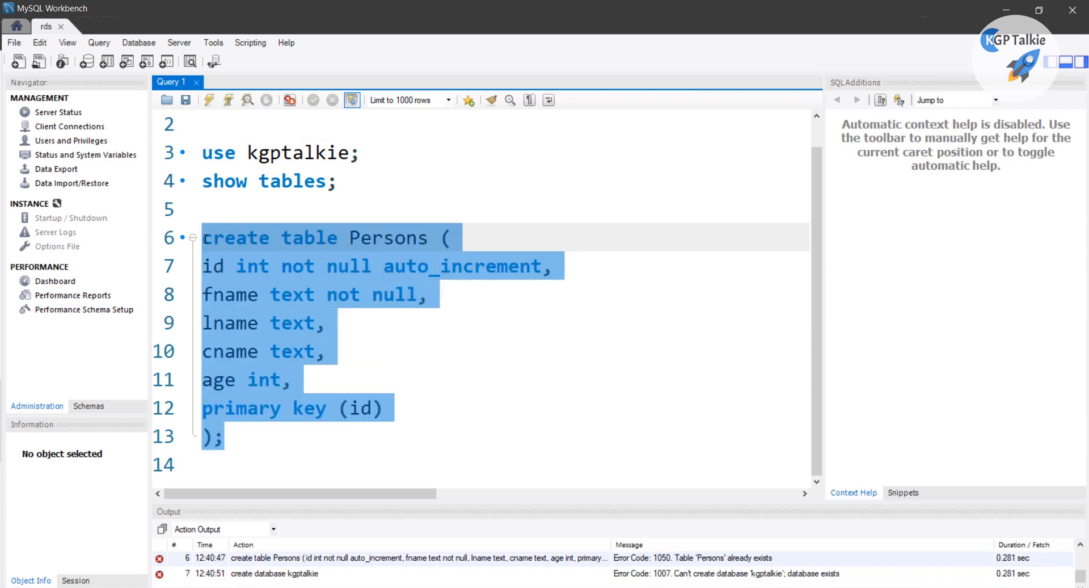
pyautogui.click(230, 105)
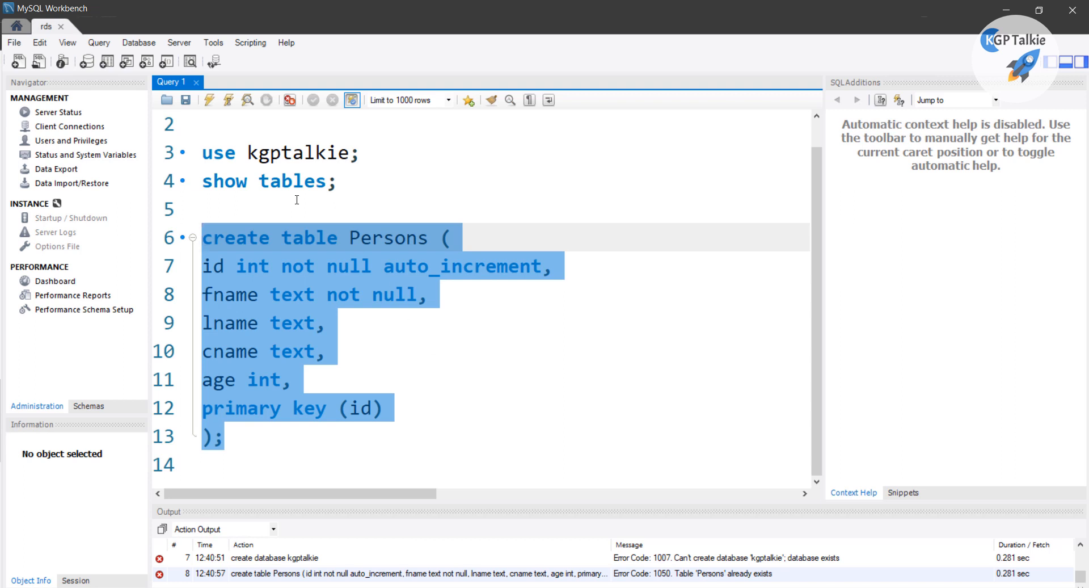
# Type 'drop Persons;' on the empty line above the create table statement
pyautogui.click(254, 444)
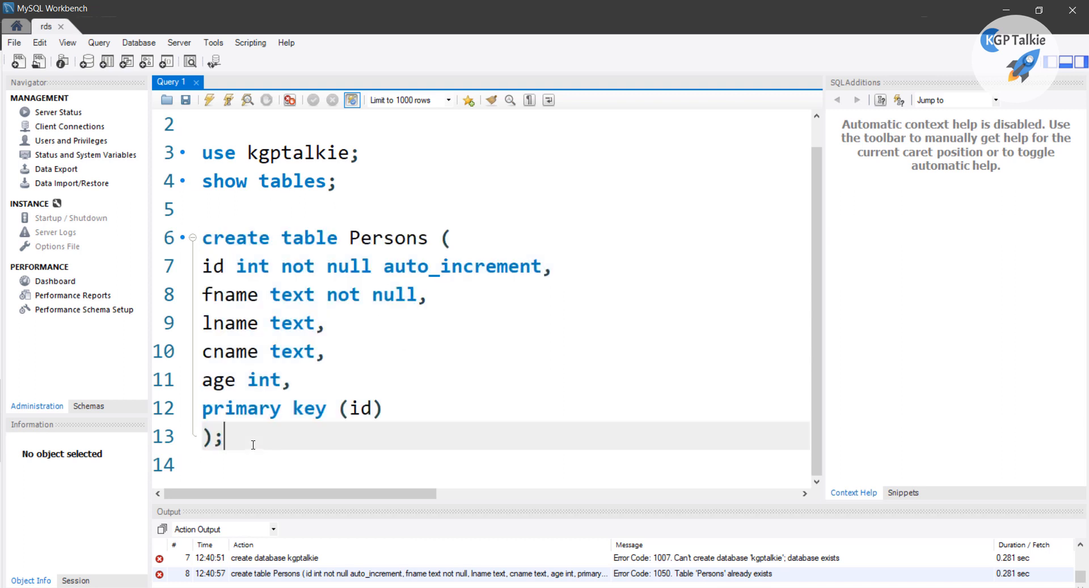
pyautogui.click(218, 209)
pyautogui.write('drop ')
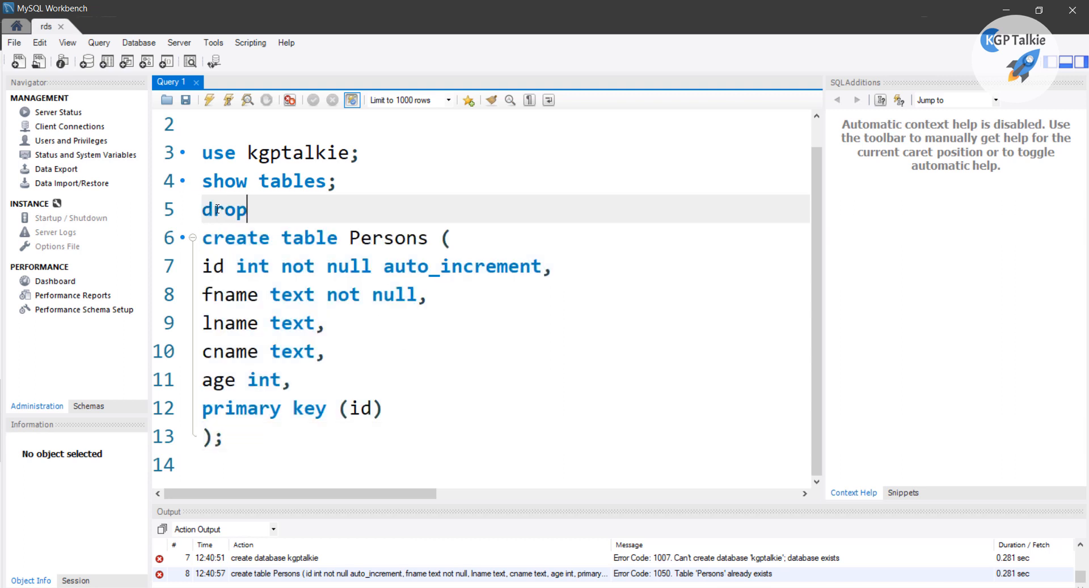
pyautogui.write('Per')
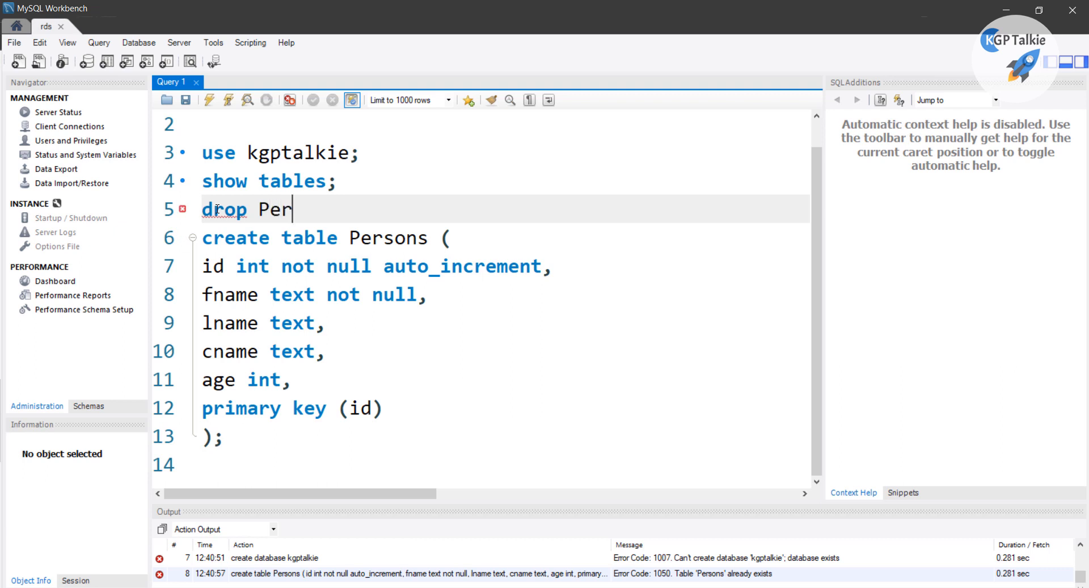
pyautogui.write('sons;')
pyautogui.press('Return')
pyautogui.click(292, 209)
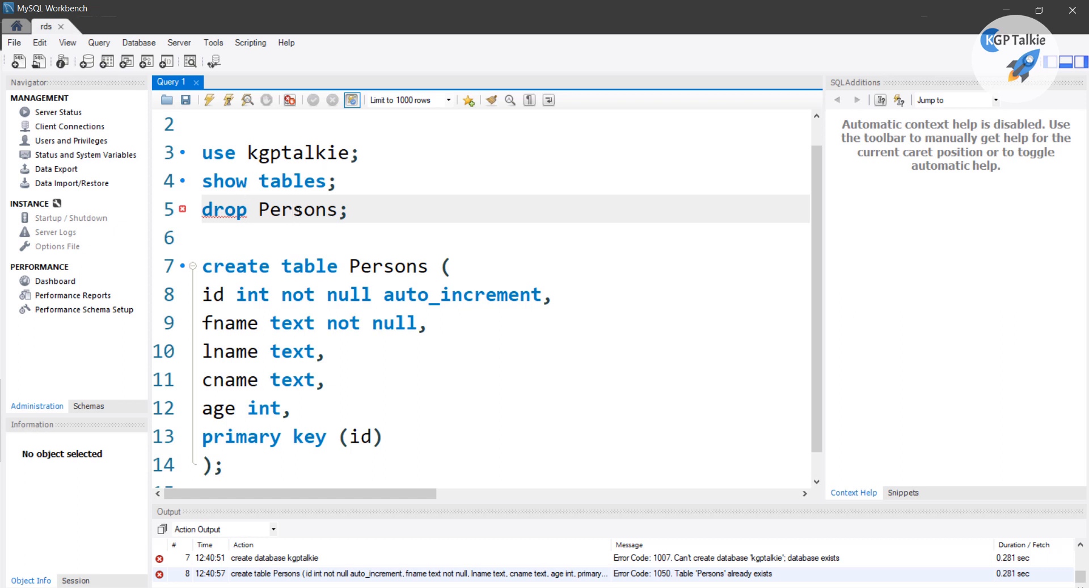
# Compare the Persons table name in both statements, then add a blank line below show tables;
pyautogui.doubleClick(378, 263)
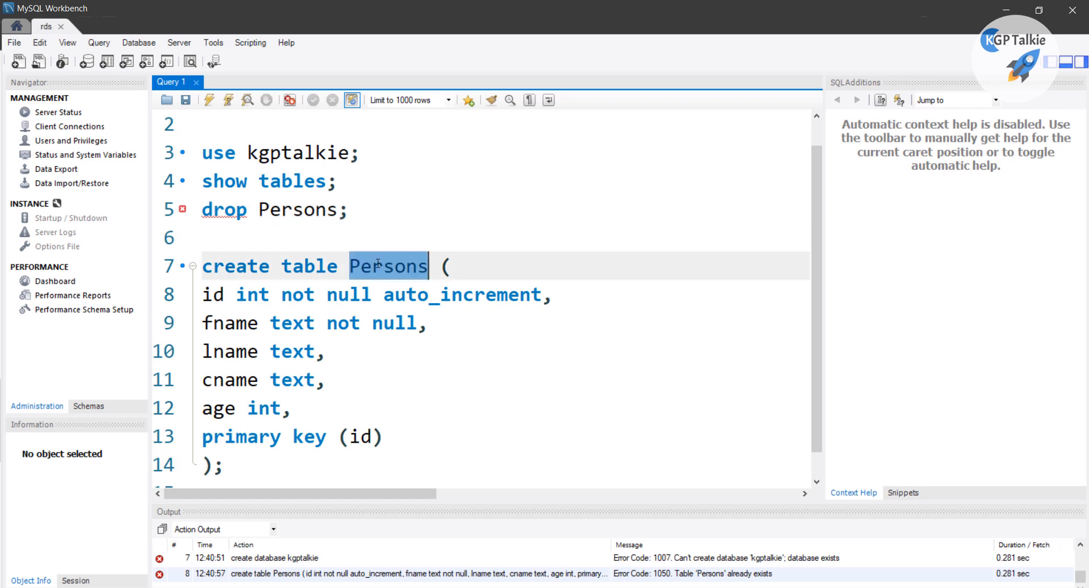
pyautogui.doubleClick(304, 218)
pyautogui.click(327, 211)
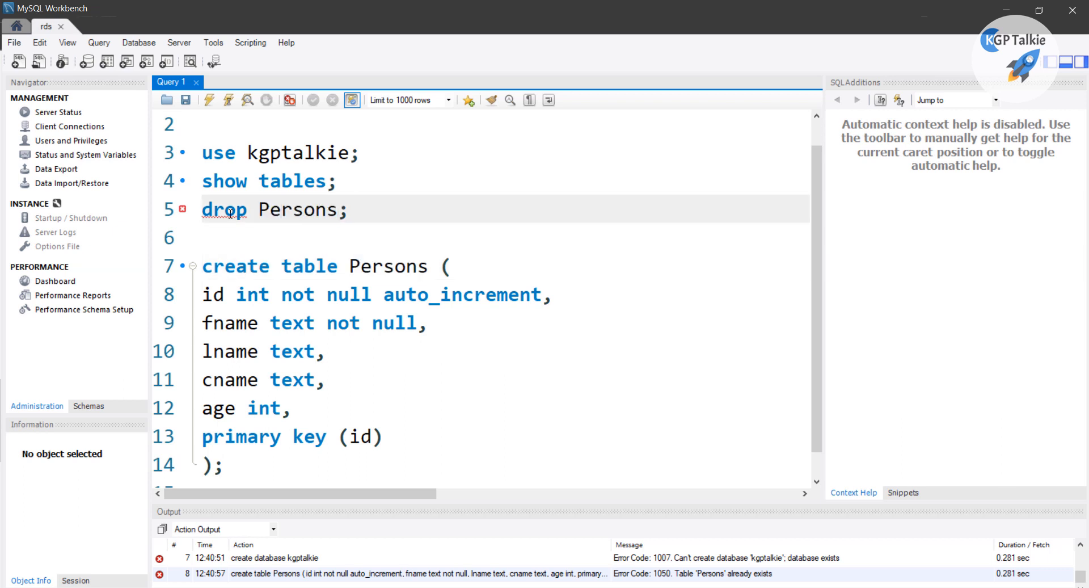
pyautogui.moveTo(230, 211)
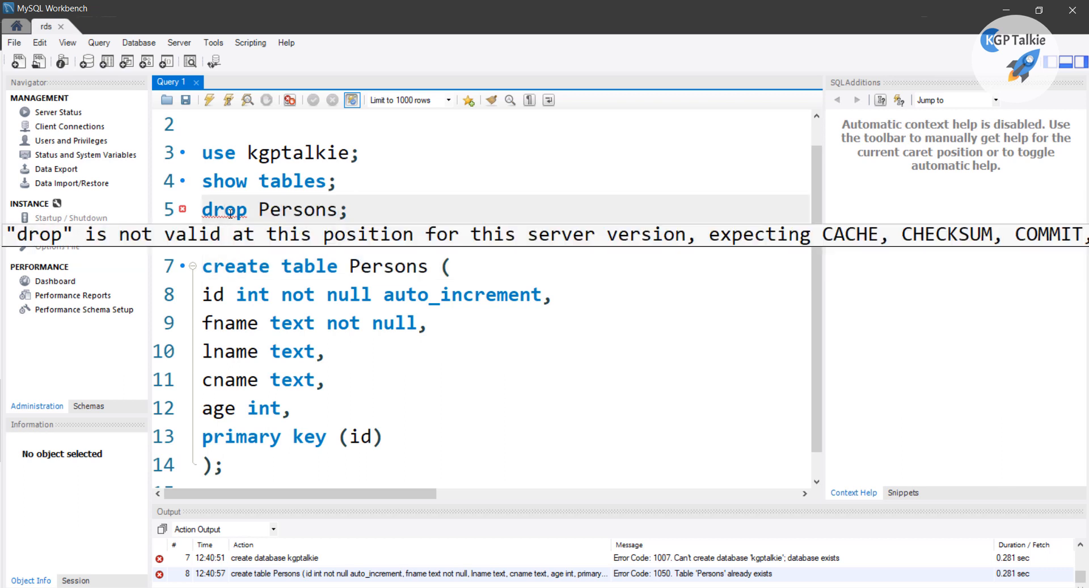
pyautogui.click(371, 180)
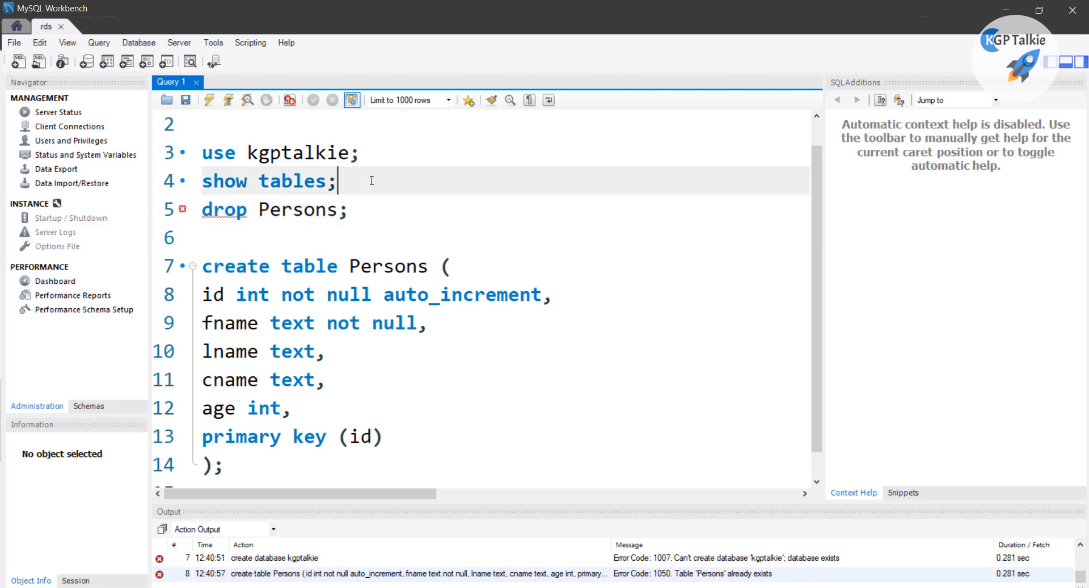
pyautogui.press('Return')
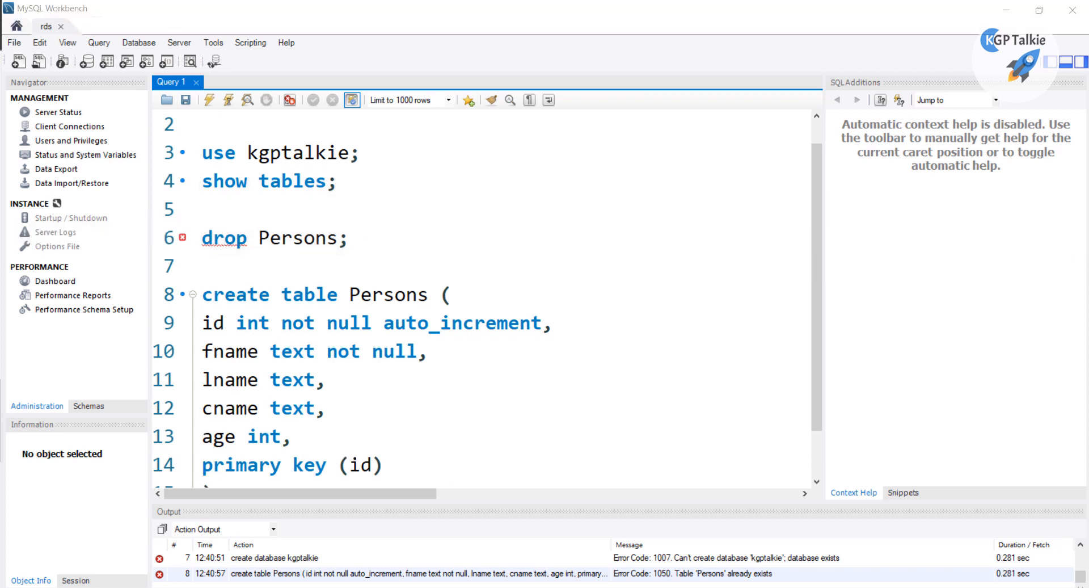
# Insert 'table' so the line reads 'drop table Persons;' and execute it with Ctrl+Enter
pyautogui.click(258, 239)
pyautogui.write('ta')
pyautogui.press('Return')
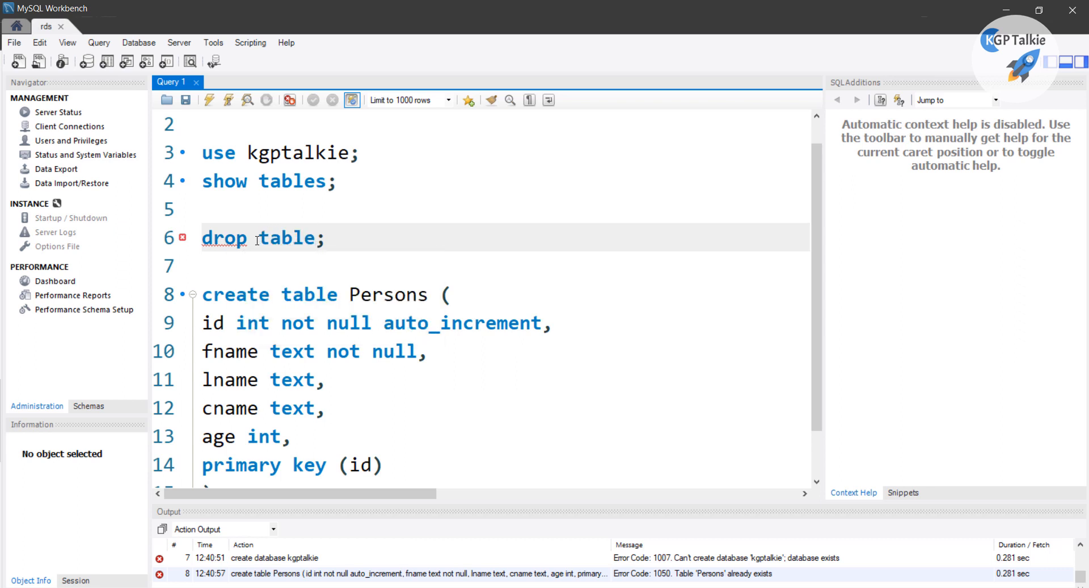
pyautogui.write('p')
pyautogui.press('BackSpace')
pyautogui.write('Perso')
pyautogui.write('ns')
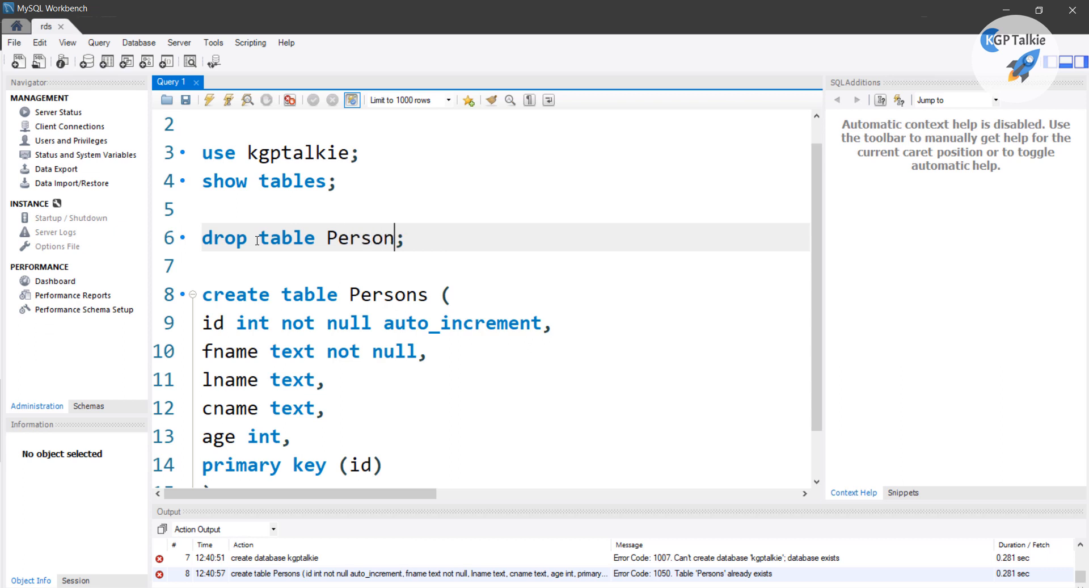
pyautogui.hotkey('ctrl', 'Return')
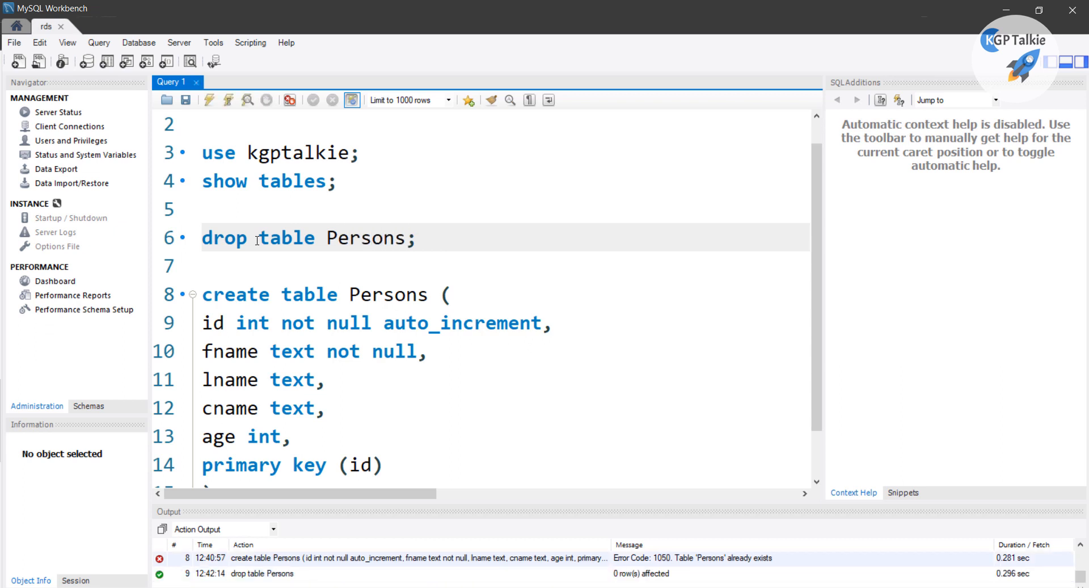
pyautogui.scroll(-1, 249, 295)
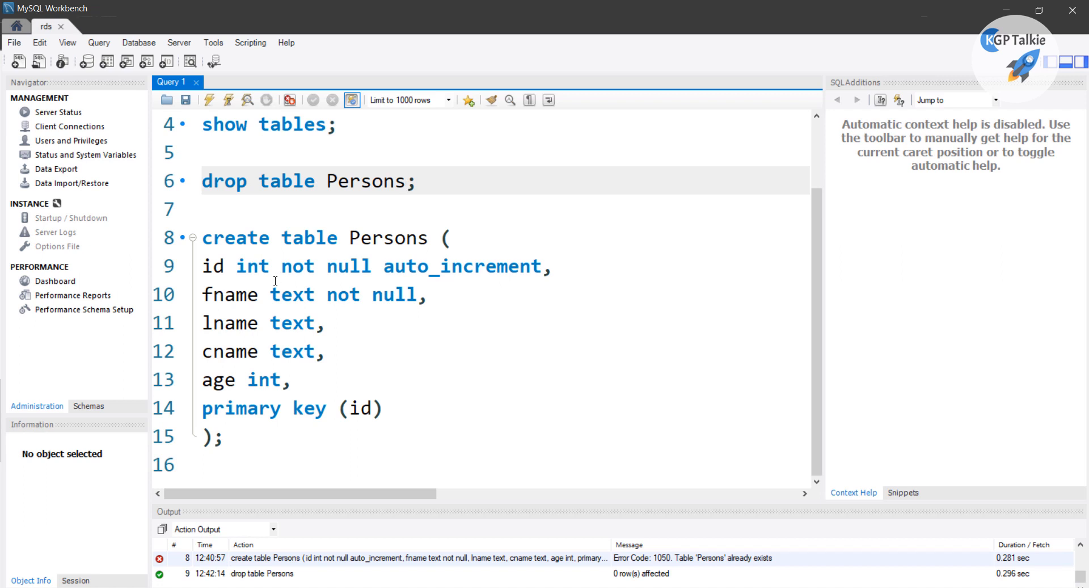
# Execute only the selected CREATE TABLE Persons statement, then add new lines below it
pyautogui.moveTo(235, 433); pyautogui.dragTo(205, 245)
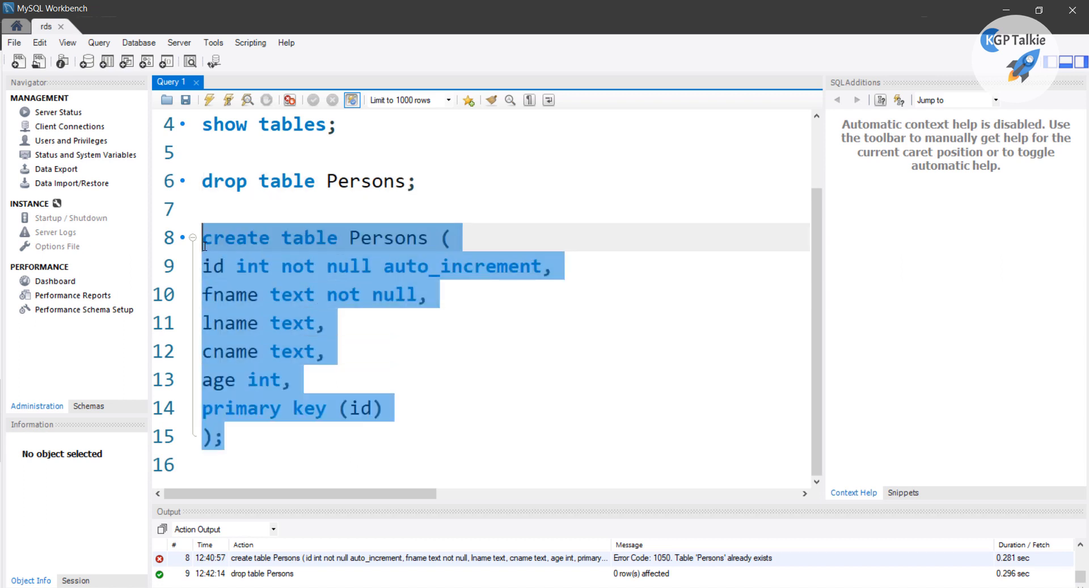
pyautogui.click(209, 100)
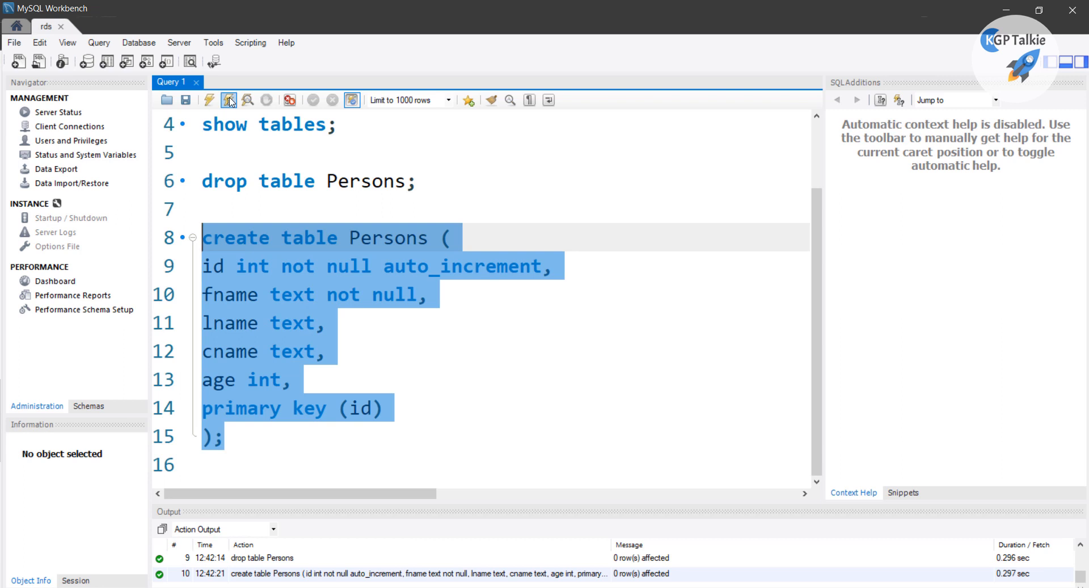
pyautogui.click(276, 436)
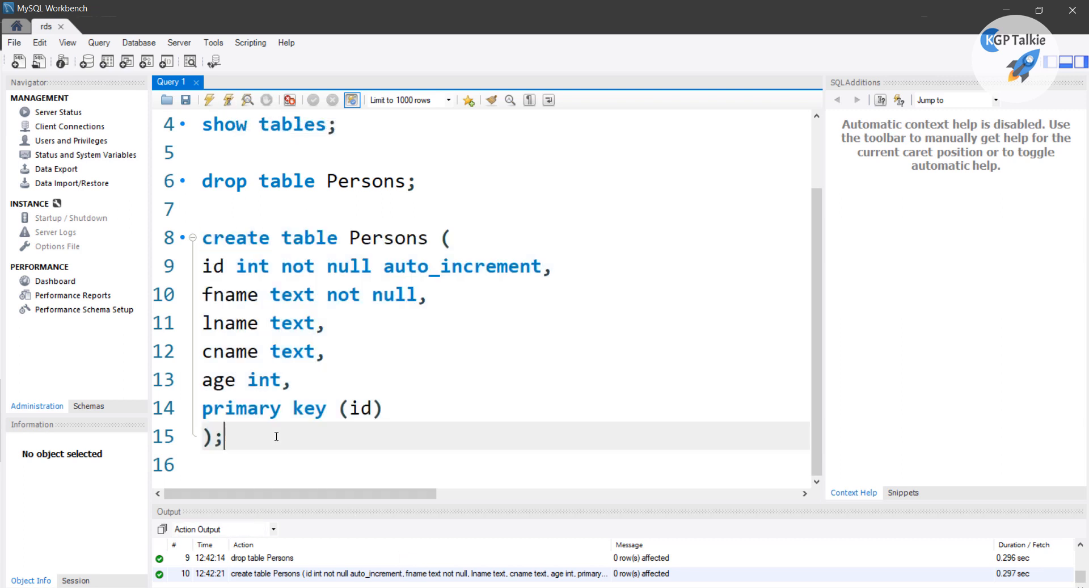
pyautogui.press('Return')
pyautogui.press('Return')
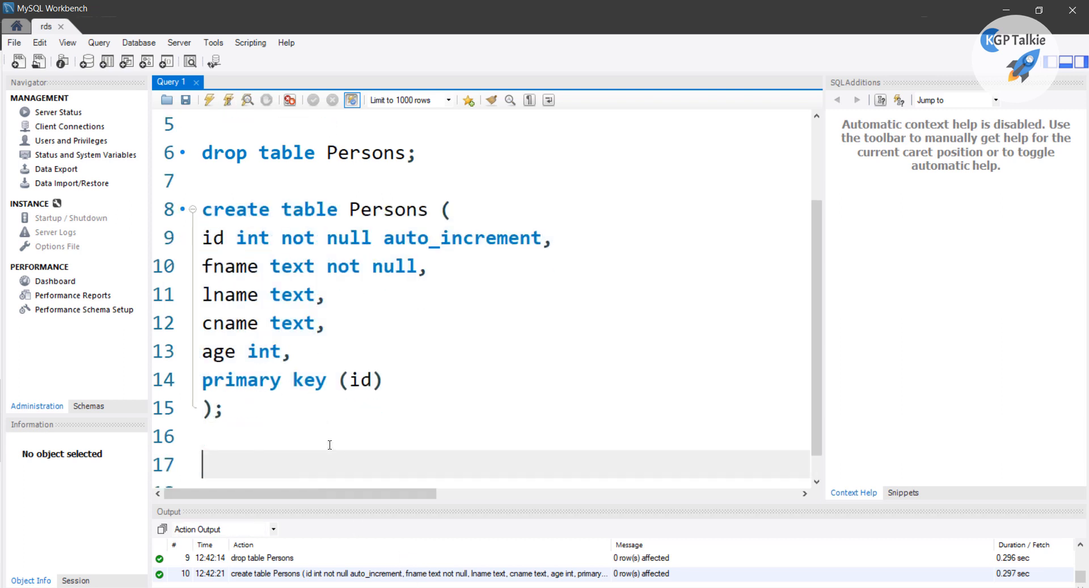
# Run 'show tables;' and check the single Persons row in the results
pyautogui.write('show tab')
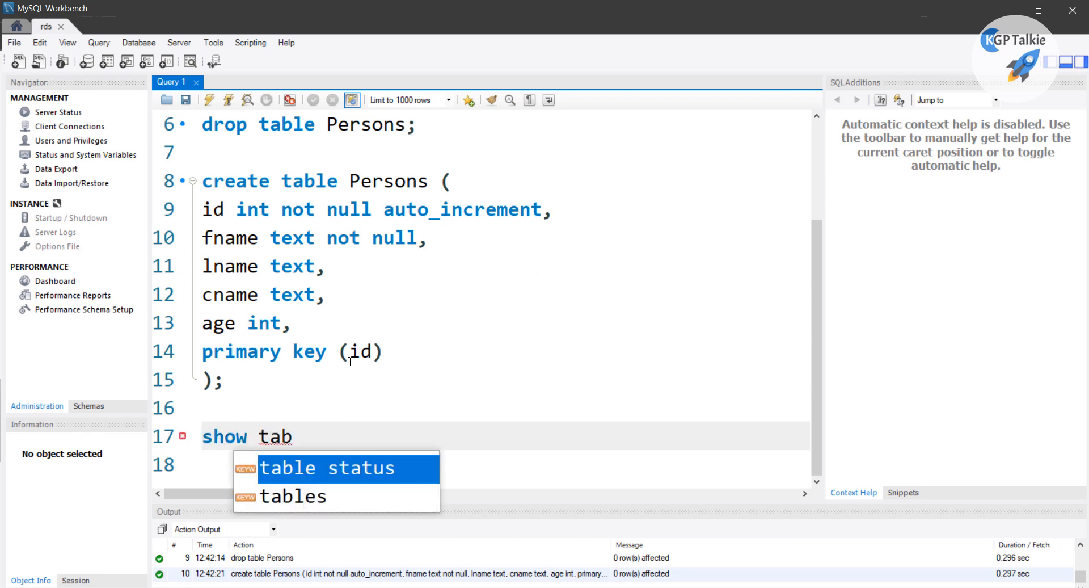
pyautogui.press('Down')
pyautogui.press('Return')
pyautogui.write(';')
pyautogui.hotkey('ctrl', 'Return')
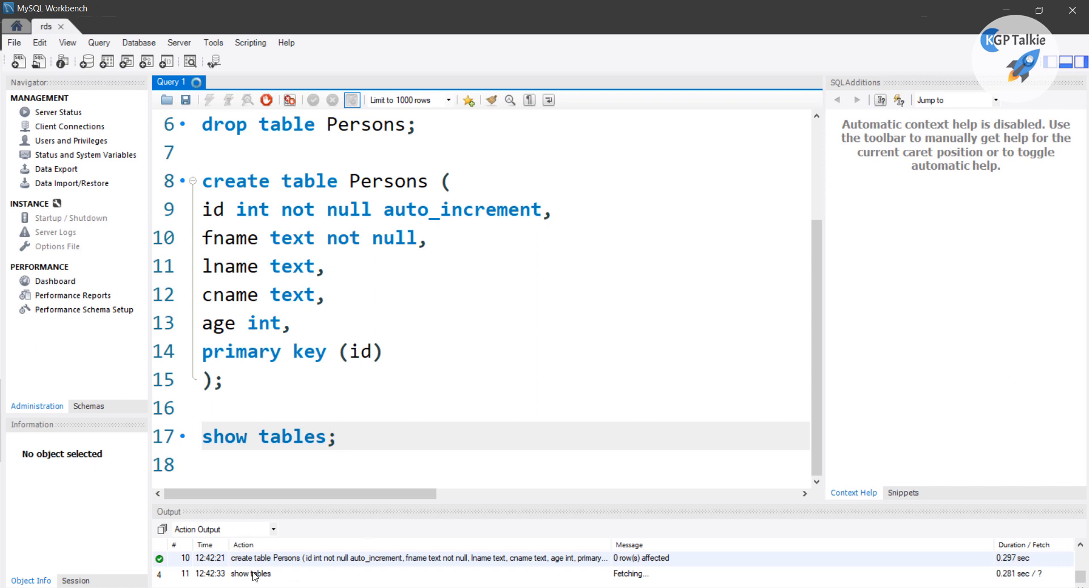
pyautogui.click(191, 433)
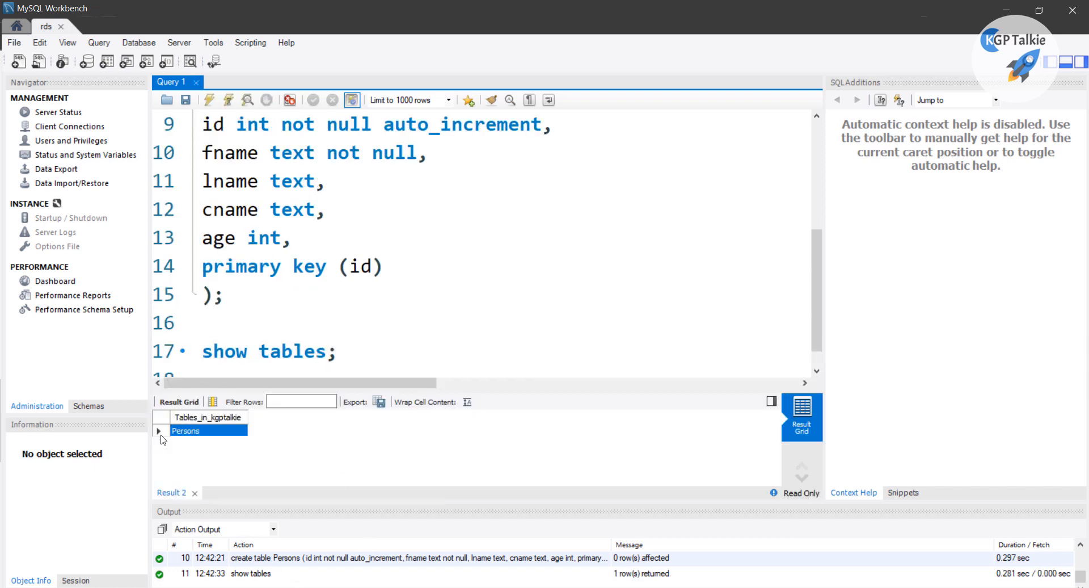
pyautogui.click(388, 345)
pyautogui.press('Return')
pyautogui.press('Return')
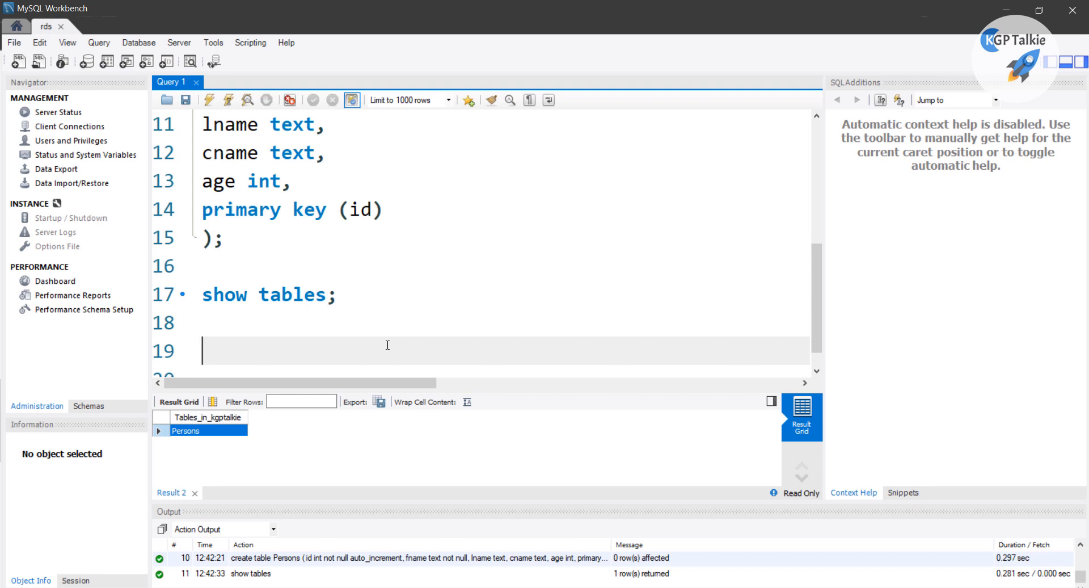
# Type 'insert into Persons (fname, lname, cname, age)' on line 19
pyautogui.press('Return')
pyautogui.press('Return')
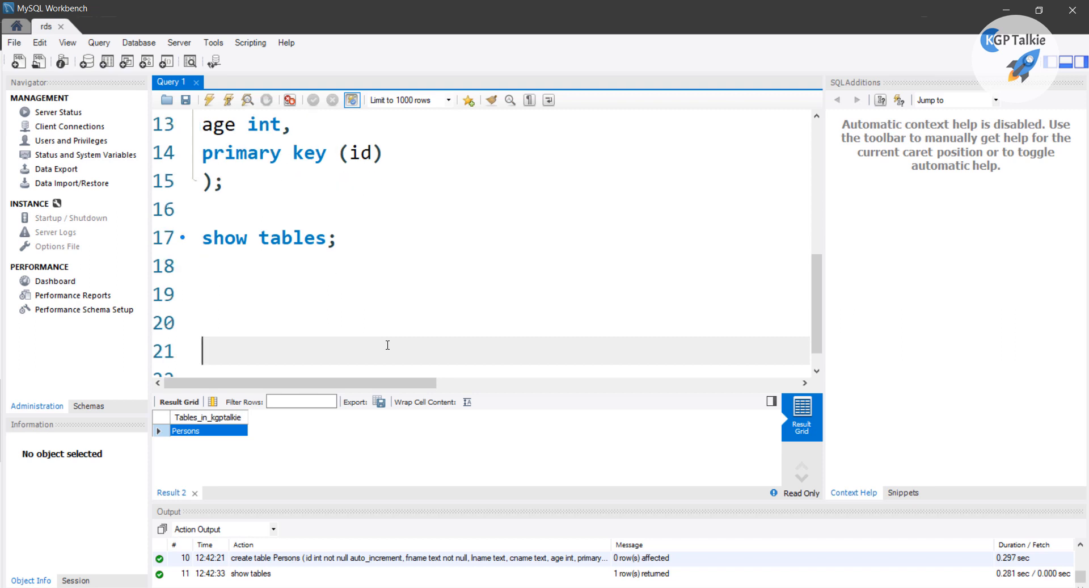
pyautogui.press('Up')
pyautogui.press('Up')
pyautogui.write('intert')
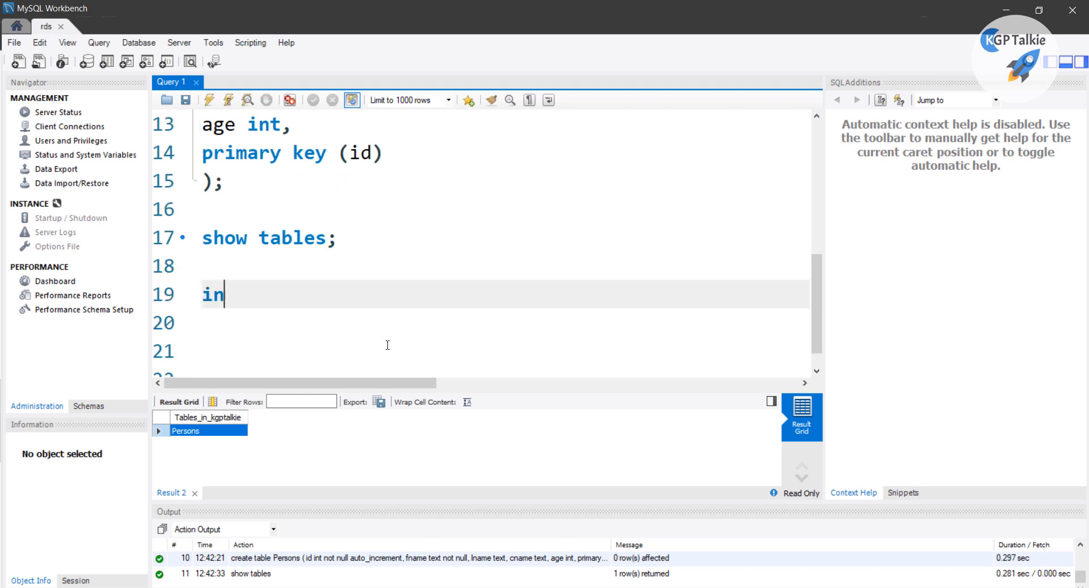
pyautogui.press('BackSpace')
pyautogui.press('BackSpace')
pyautogui.press('BackSpace')
pyautogui.write('set')
pyautogui.press('BackSpace')
pyautogui.write('rt ')
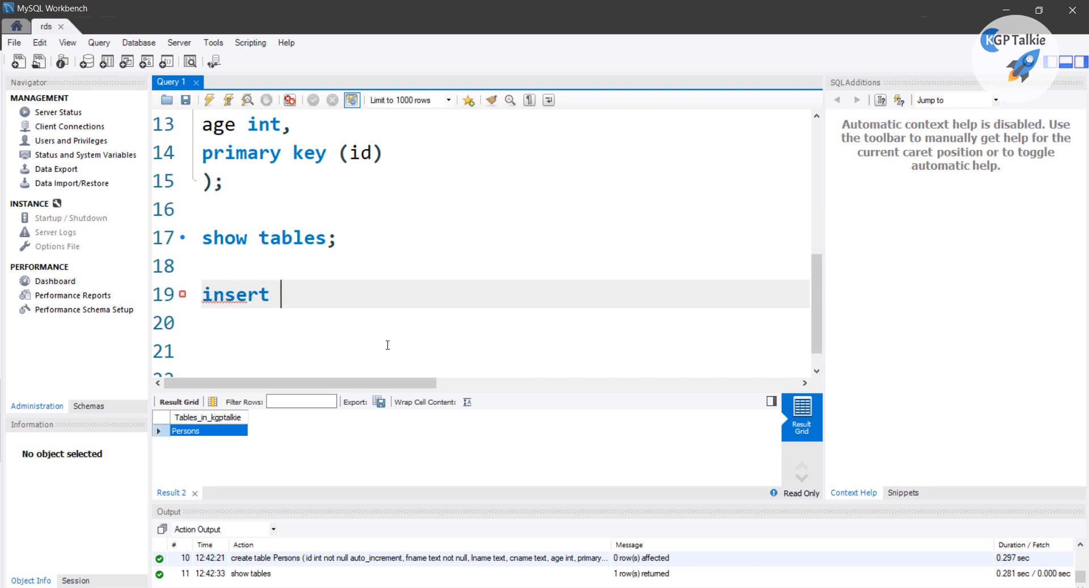
pyautogui.write('into Persons')
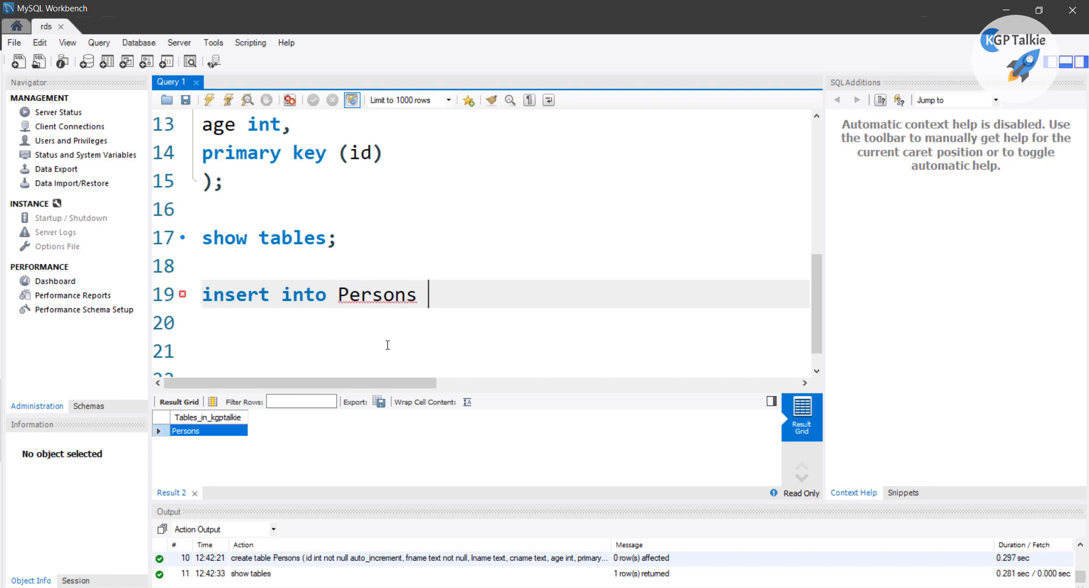
pyautogui.write(' (')
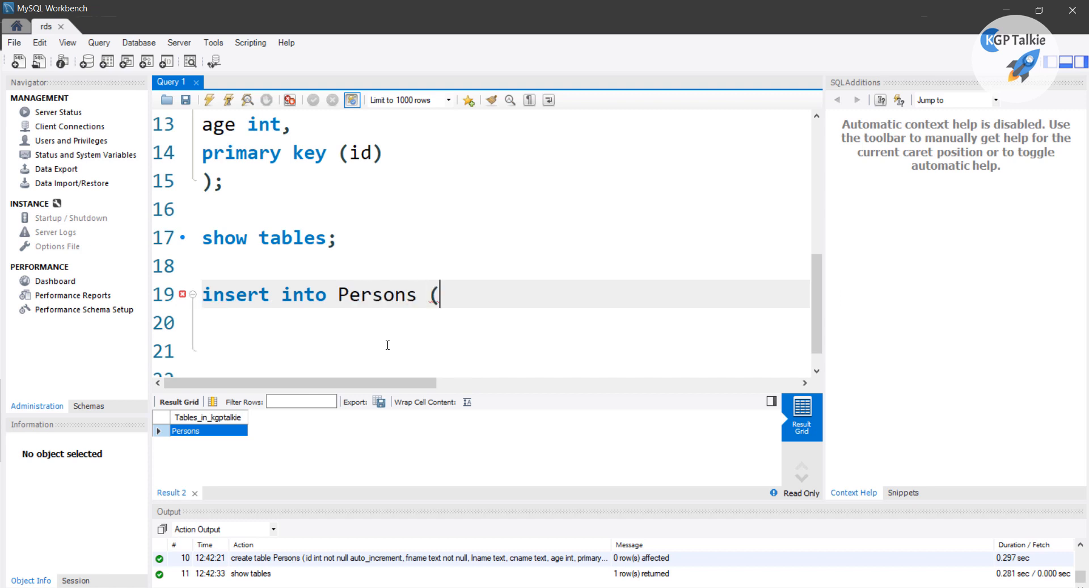
pyautogui.scroll(2, 309, 227)
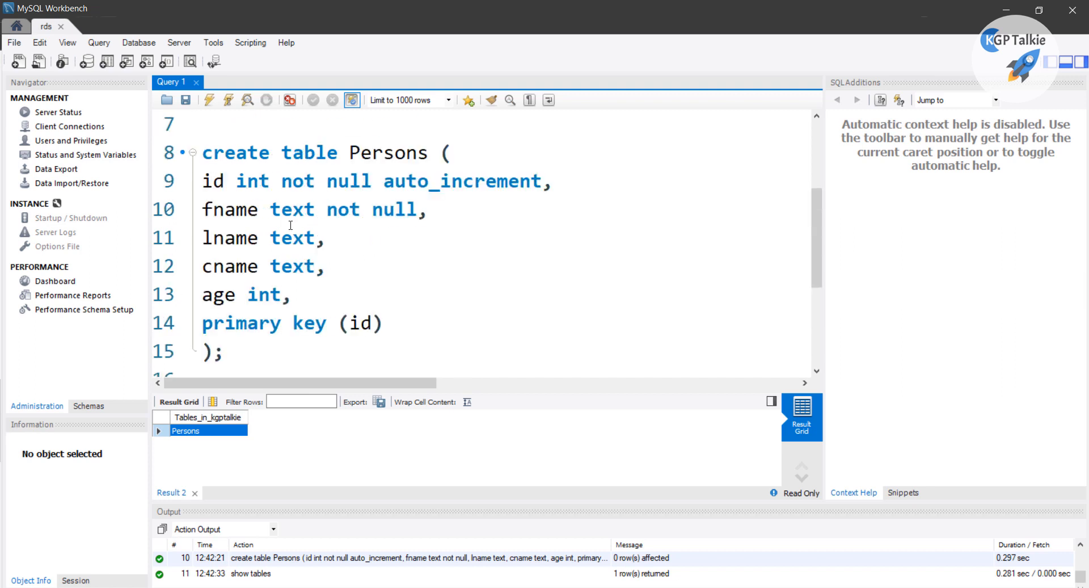
pyautogui.scroll(-1, 235, 230)
pyautogui.write('fnam')
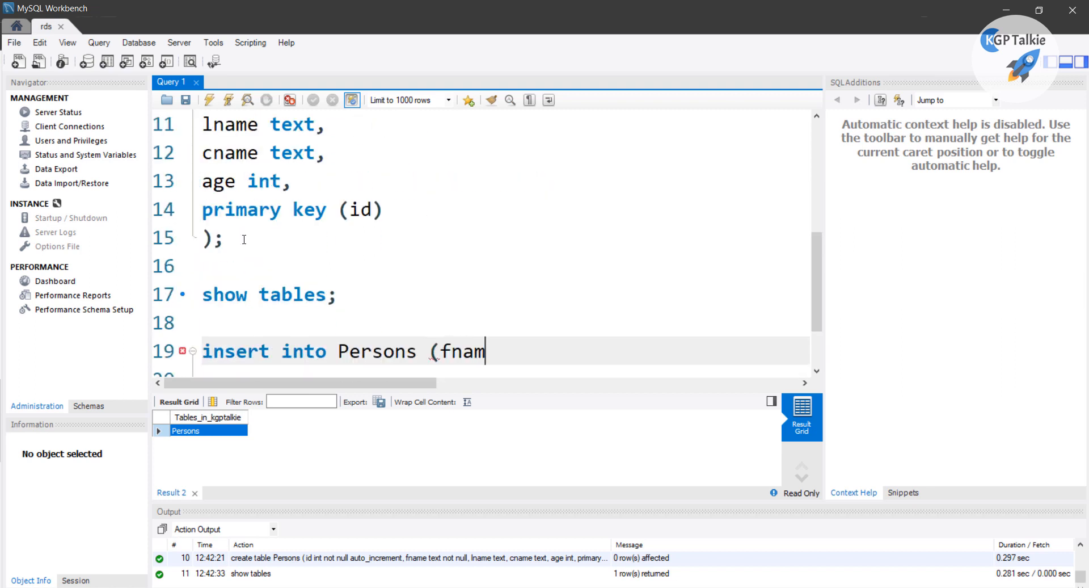
pyautogui.write('e, lname, cname, age')
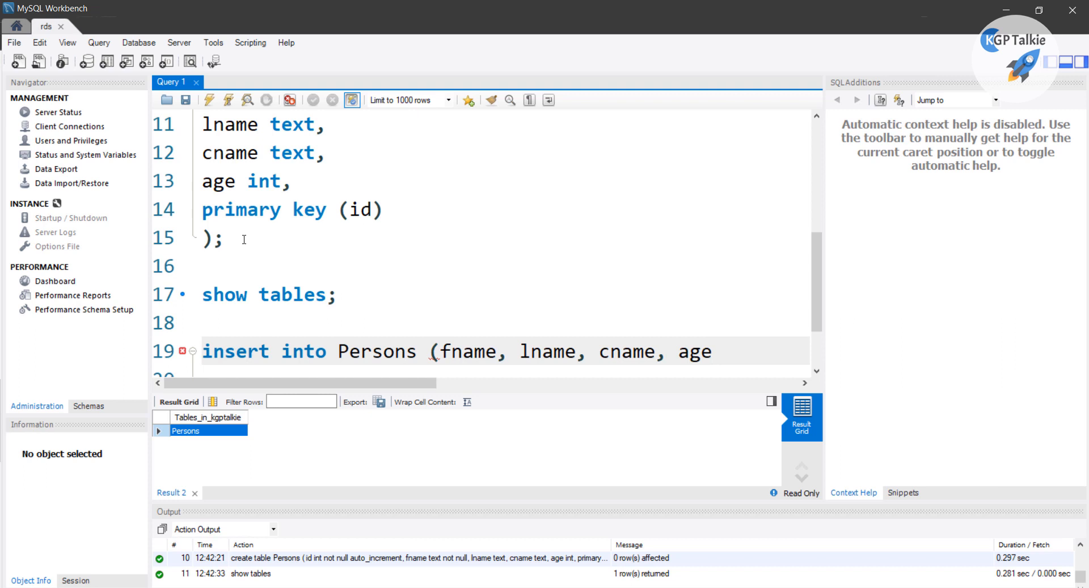
pyautogui.write(')')
# Add a values clause with a sample first and last name, 'kgptalkie' and 21
pyautogui.press('Return')
pyautogui.write('Va')
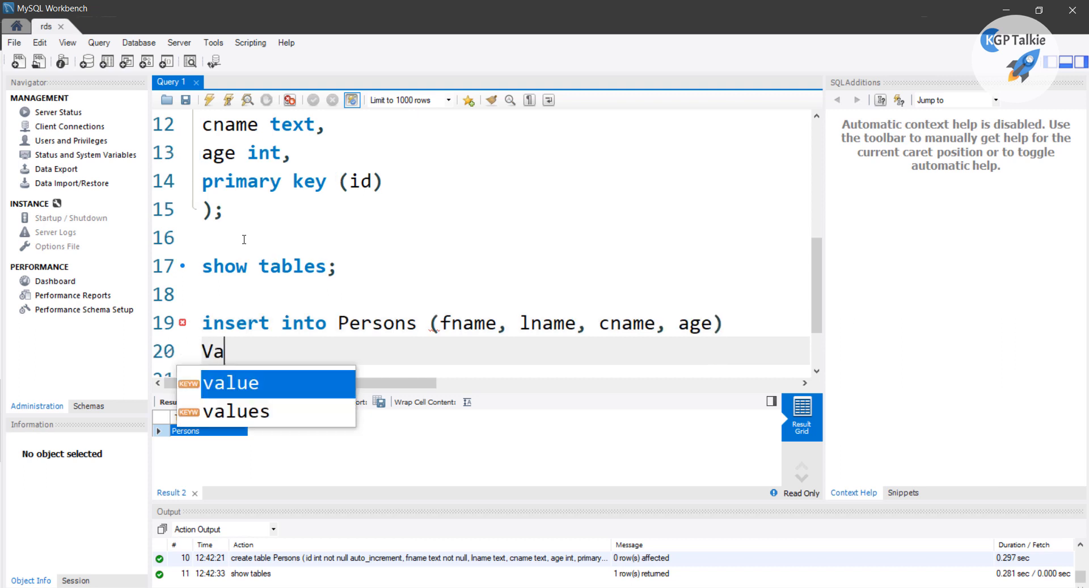
pyautogui.press('BackSpace')
pyautogui.press('BackSpace')
pyautogui.write('val')
pyautogui.press('Down')
pyautogui.press('Return')
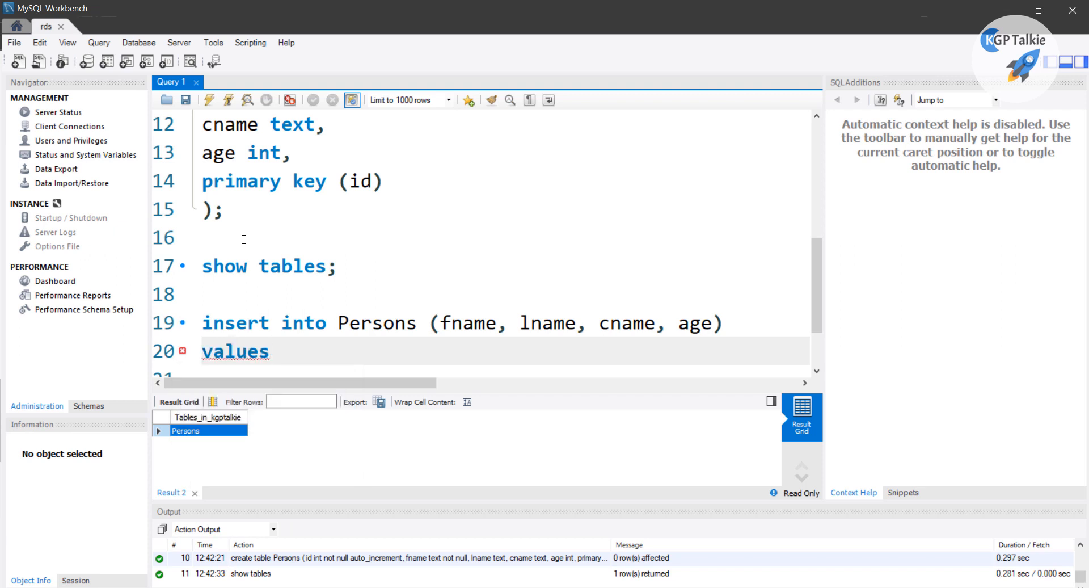
pyautogui.write(')')
pyautogui.press('BackSpace')
pyautogui.write('(')
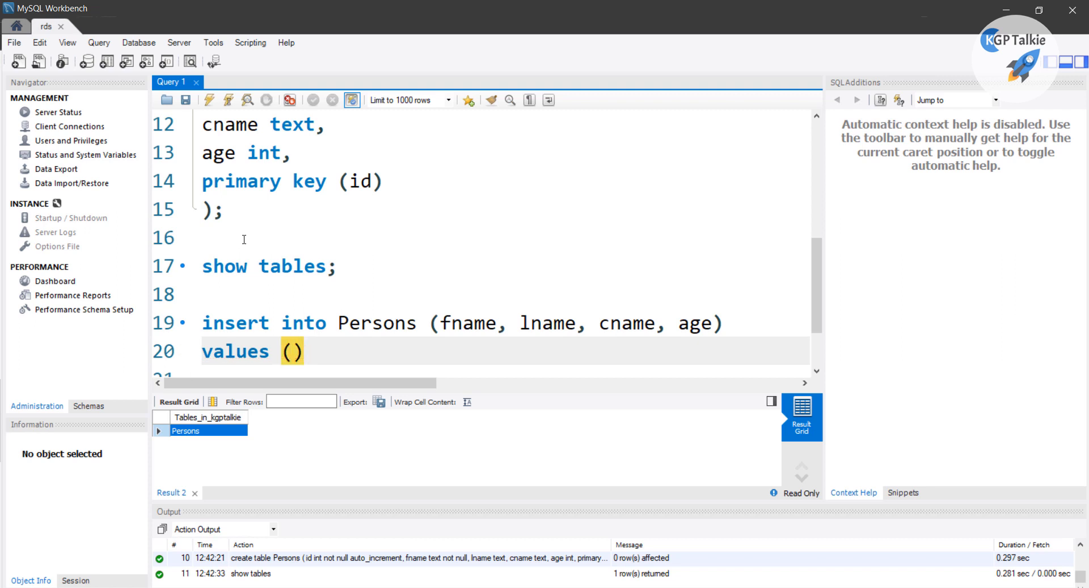
pyautogui.write("'")
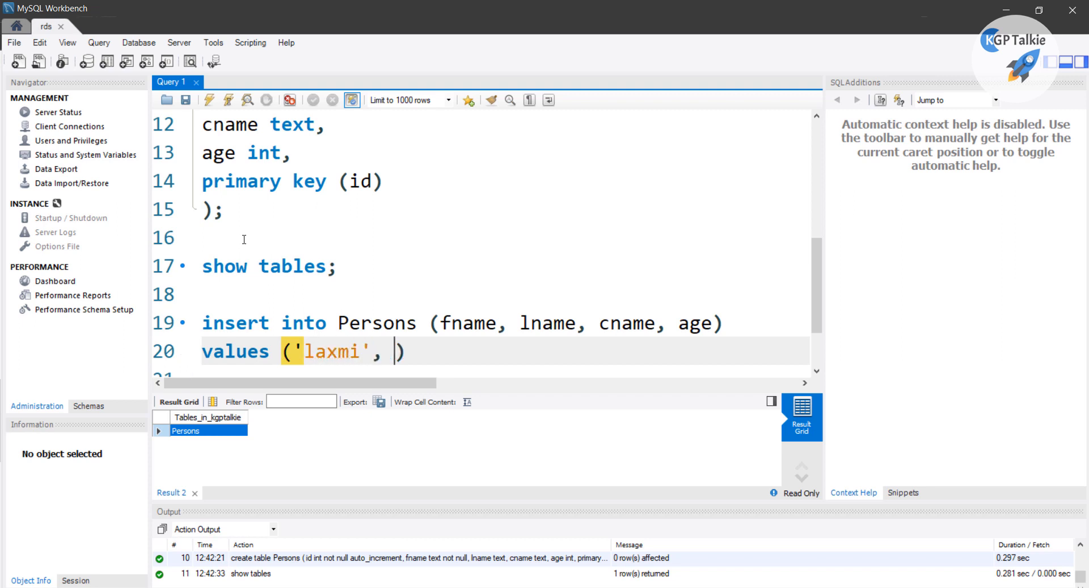
pyautogui.write("', ")
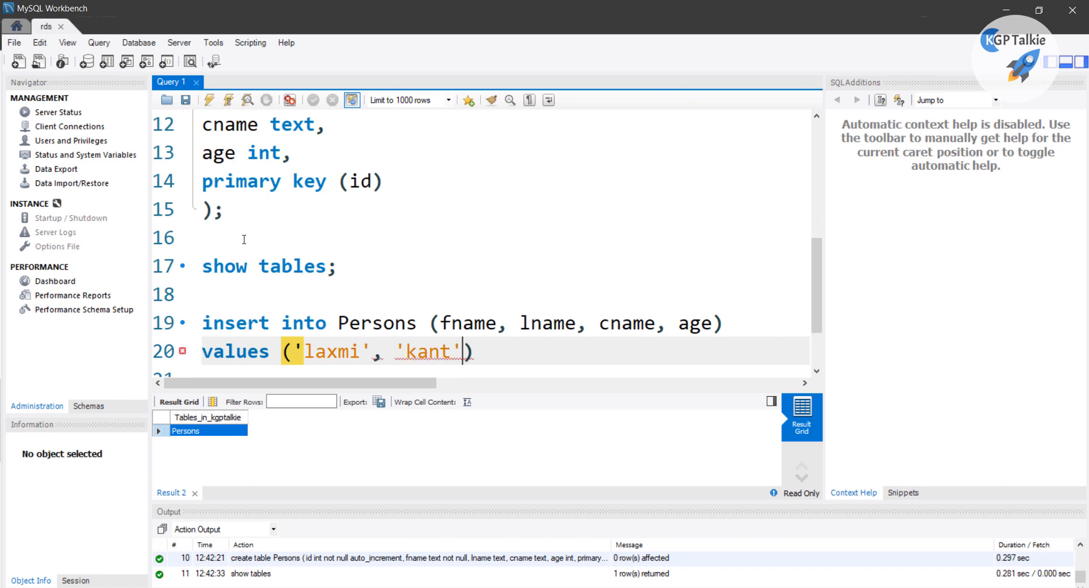
pyautogui.write("'kgpta")
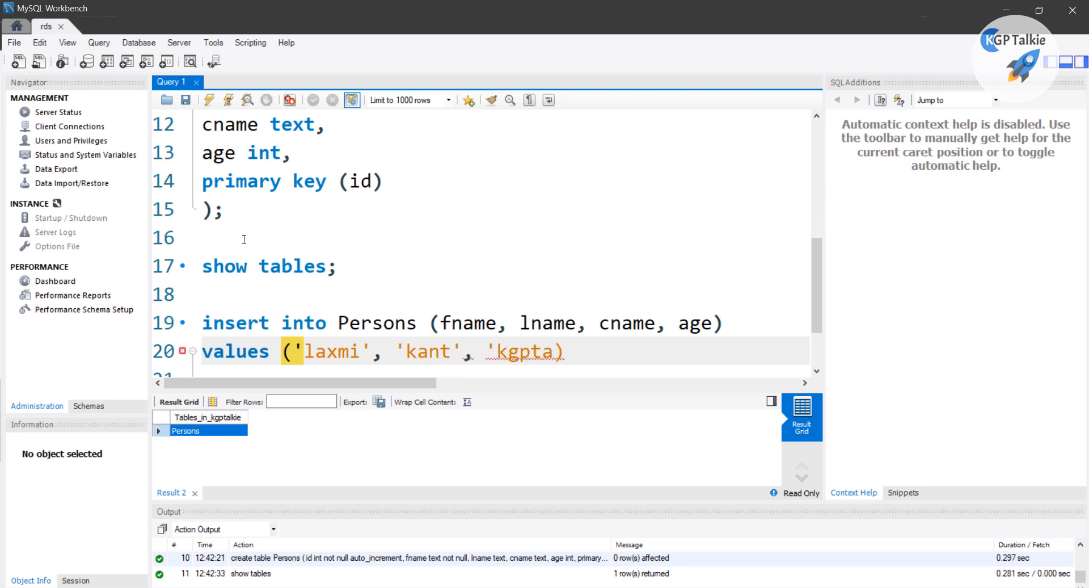
pyautogui.write("lkie'")
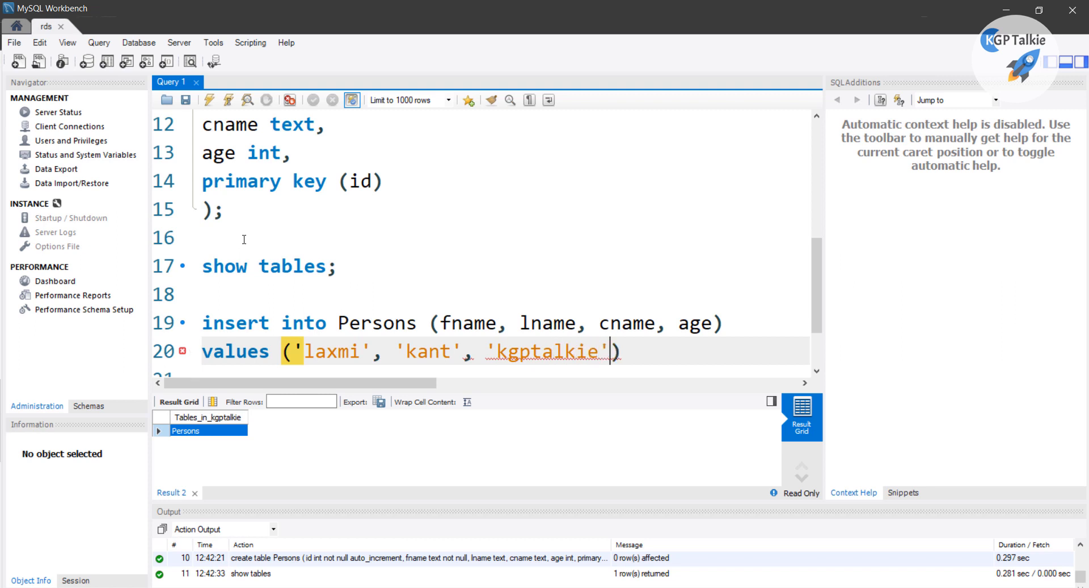
pyautogui.write(', 21')
pyautogui.press('Right')
pyautogui.scroll(-1, 274, 197)
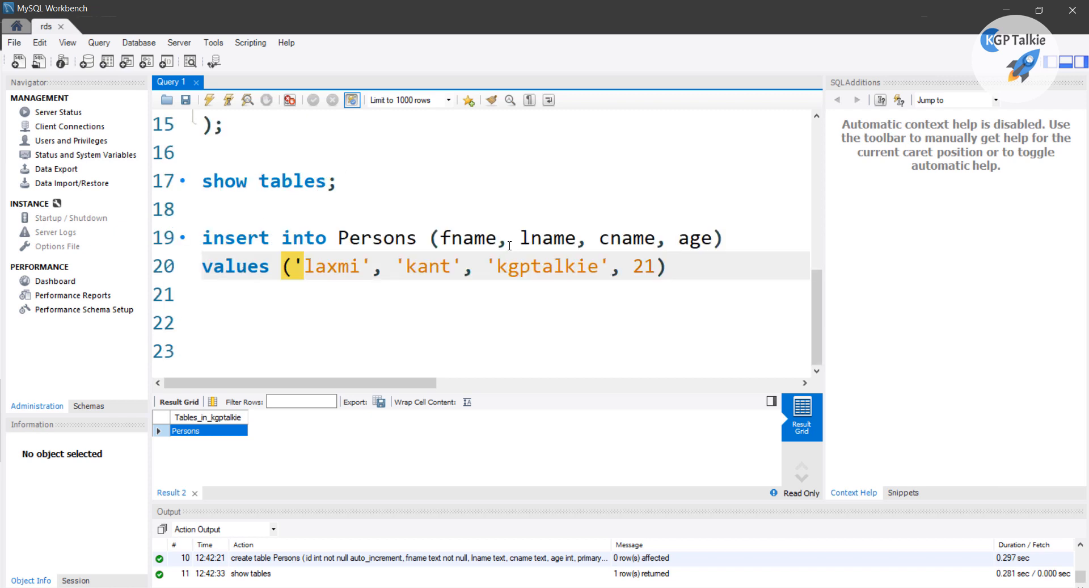
# End the insert with a semicolon and execute it, adding one row
pyautogui.write(';')
pyautogui.moveTo(698, 279); pyautogui.dragTo(202, 238)
pyautogui.click(228, 102)
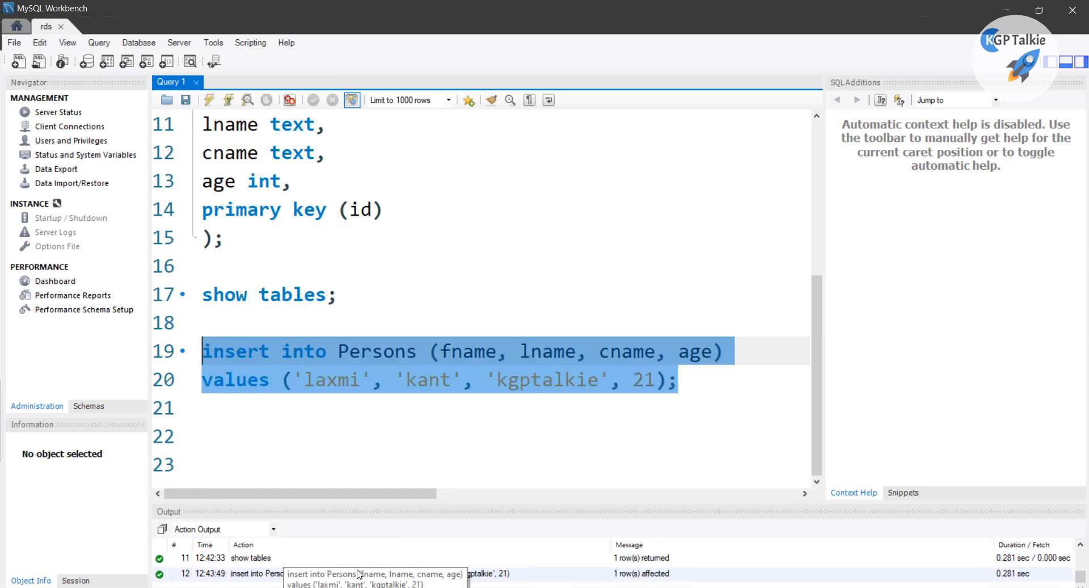
# Write 'select * from Persons;' on line 22 and run it, showing the row with id 1
pyautogui.click(259, 284)
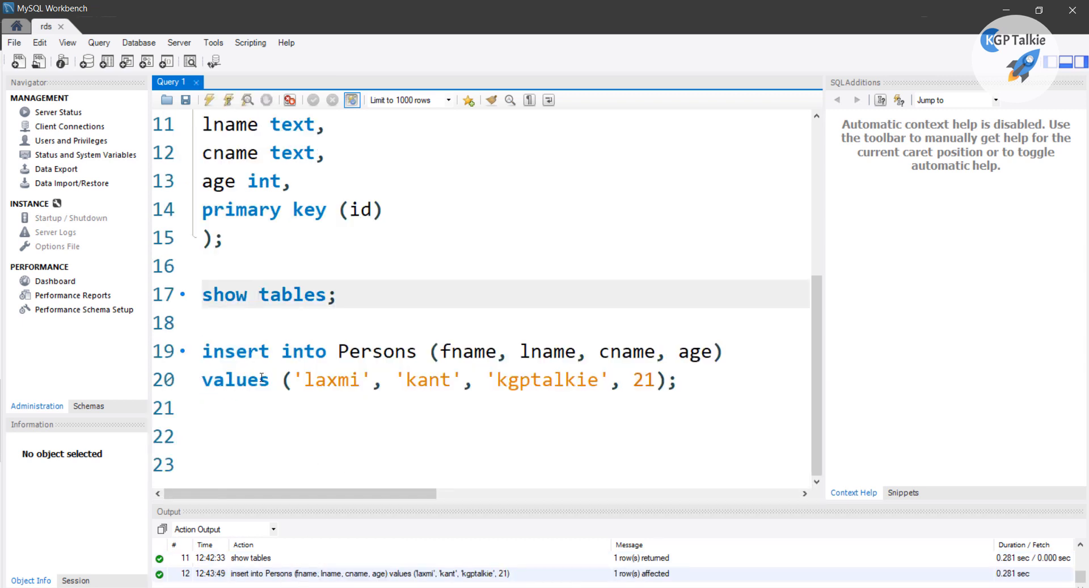
pyautogui.click(256, 405)
pyautogui.press('Return')
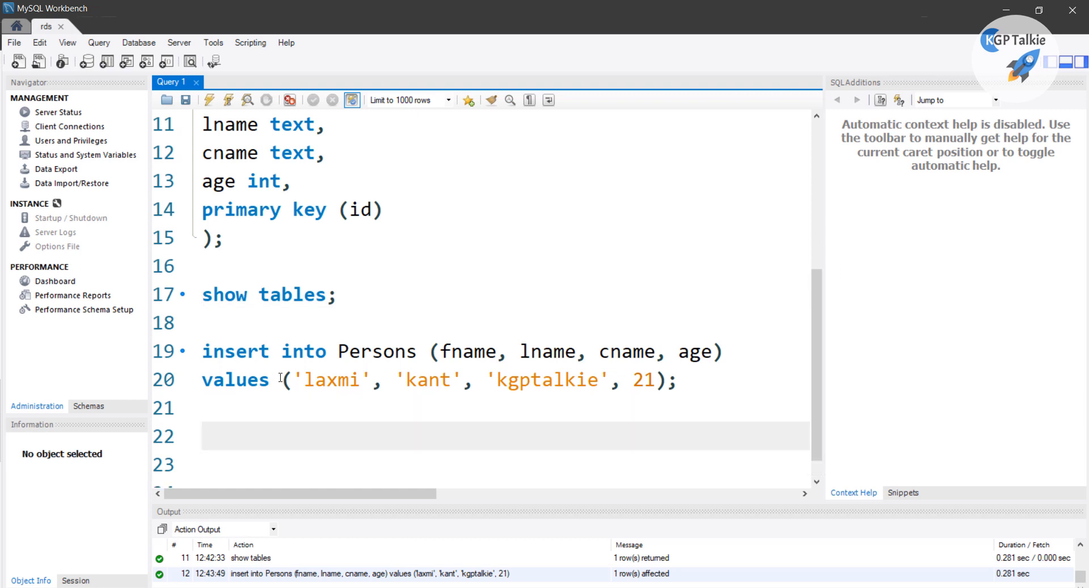
pyautogui.scroll(-1, 281, 363)
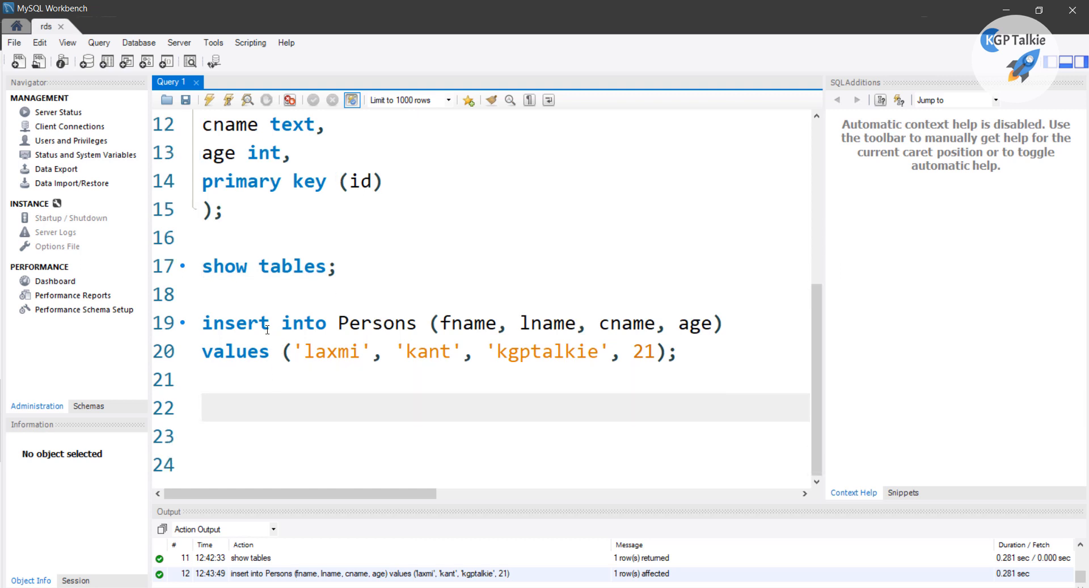
pyautogui.write('select * fr')
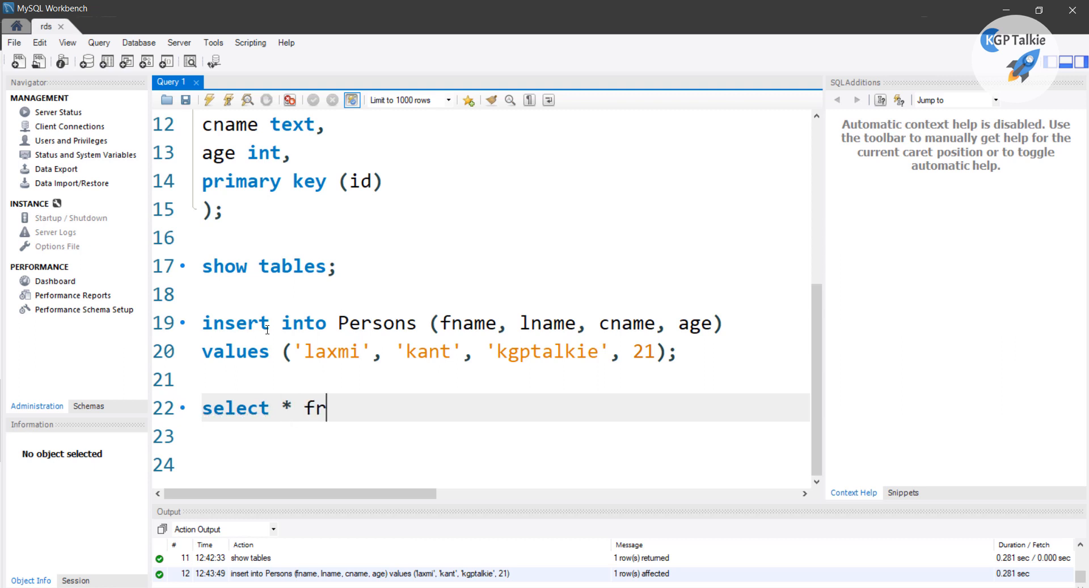
pyautogui.write('om Persons')
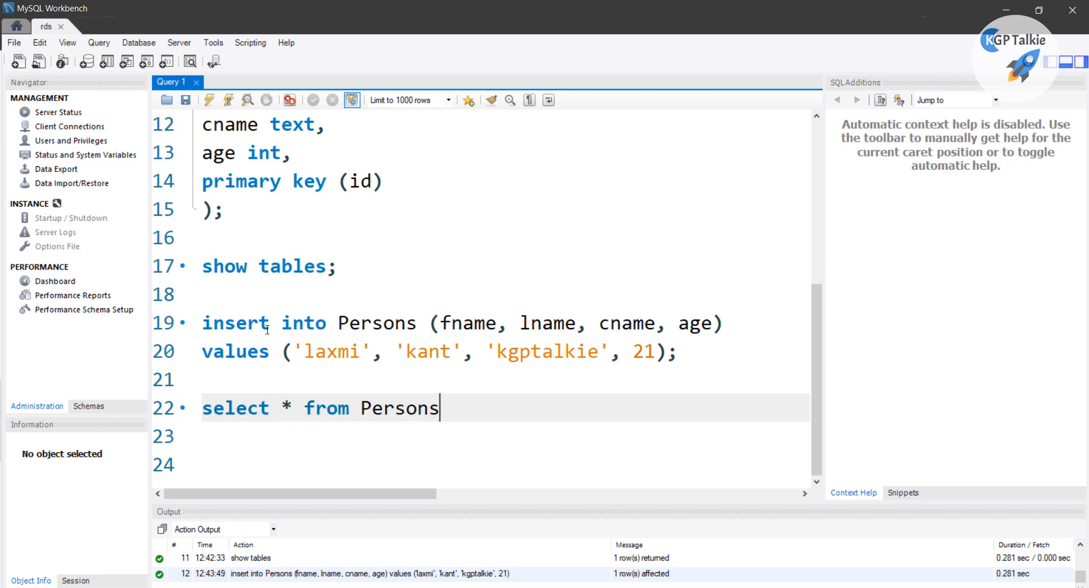
pyautogui.write(';')
pyautogui.tripleClick(267, 407)
pyautogui.hotkey('ctrl', 'Return')
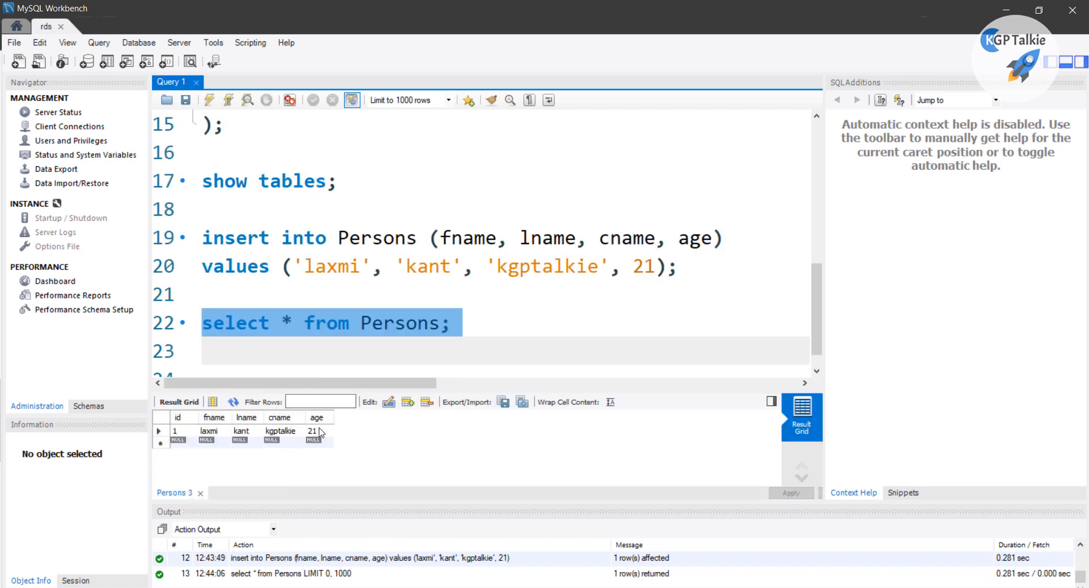
# Rerun the insert and then the select query, which now lists rows with ids 1 and 2
pyautogui.moveTo(259, 237); pyautogui.dragTo(279, 266)
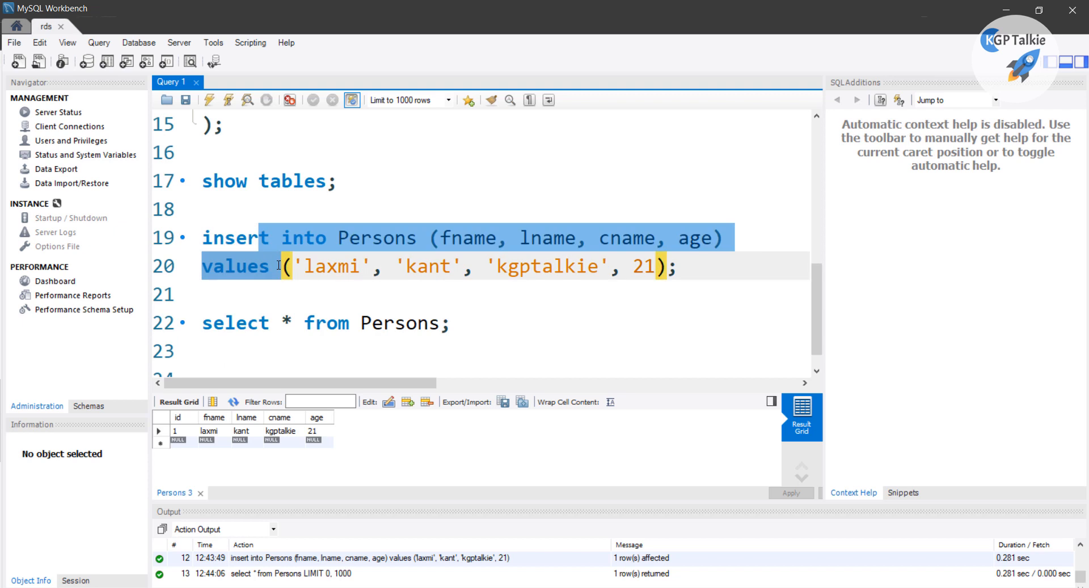
pyautogui.hotkey('ctrl', 'Return')
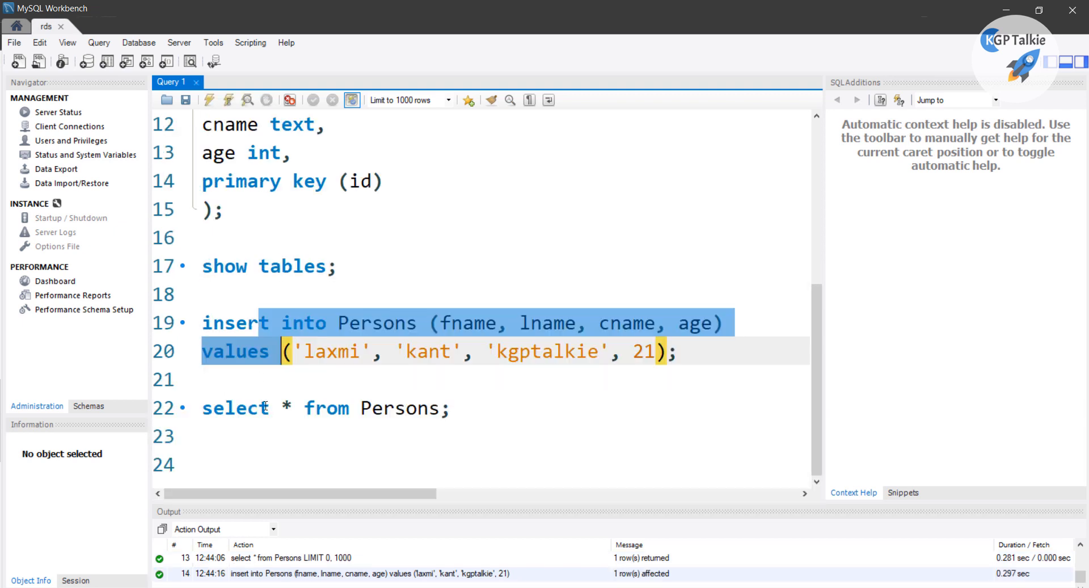
pyautogui.click(265, 406)
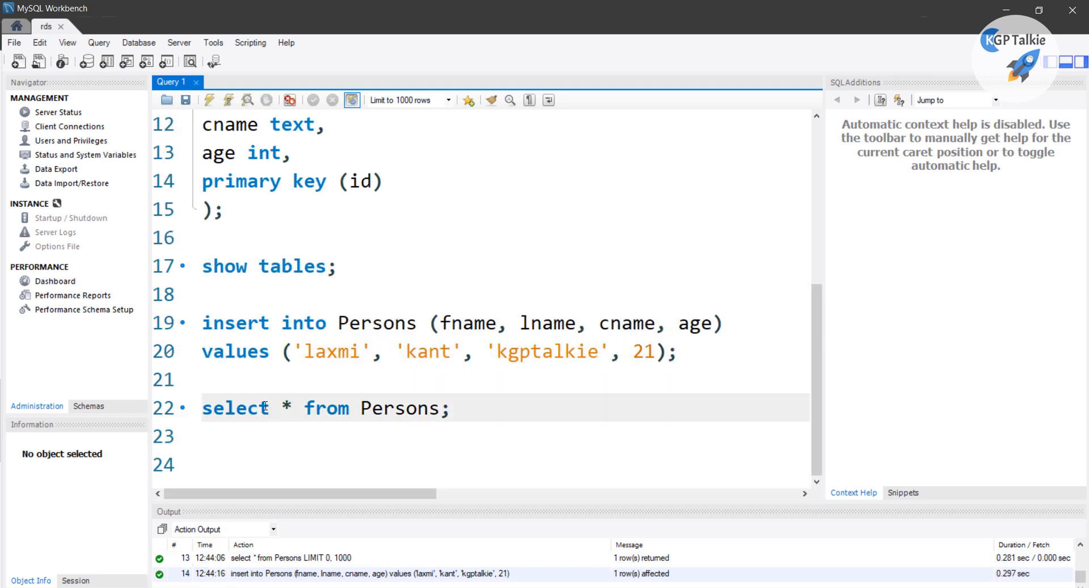
pyautogui.hotkey('ctrl', 'Return')
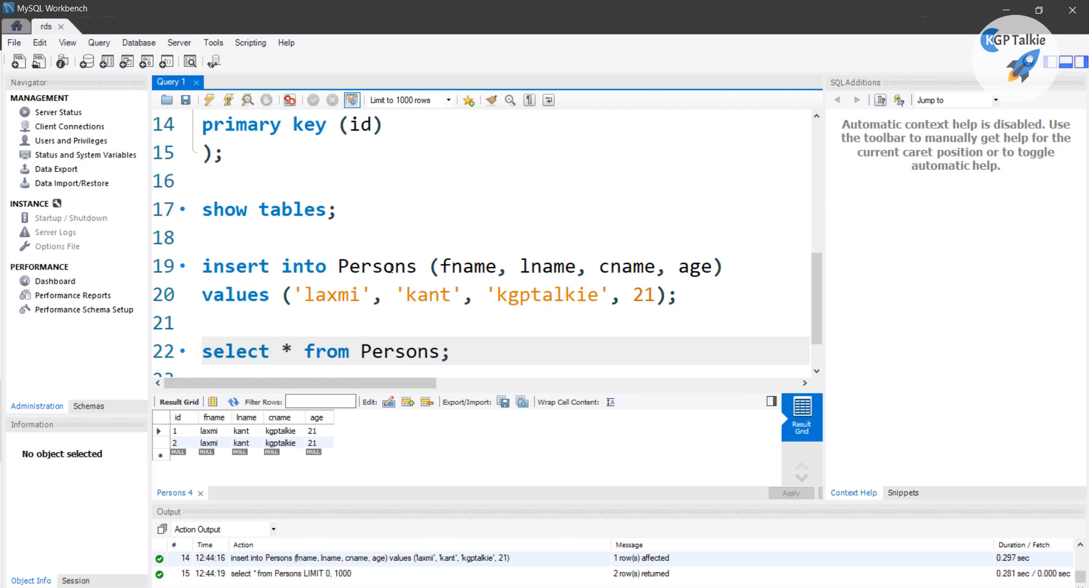
pyautogui.moveTo(449, 267); pyautogui.dragTo(712, 267)
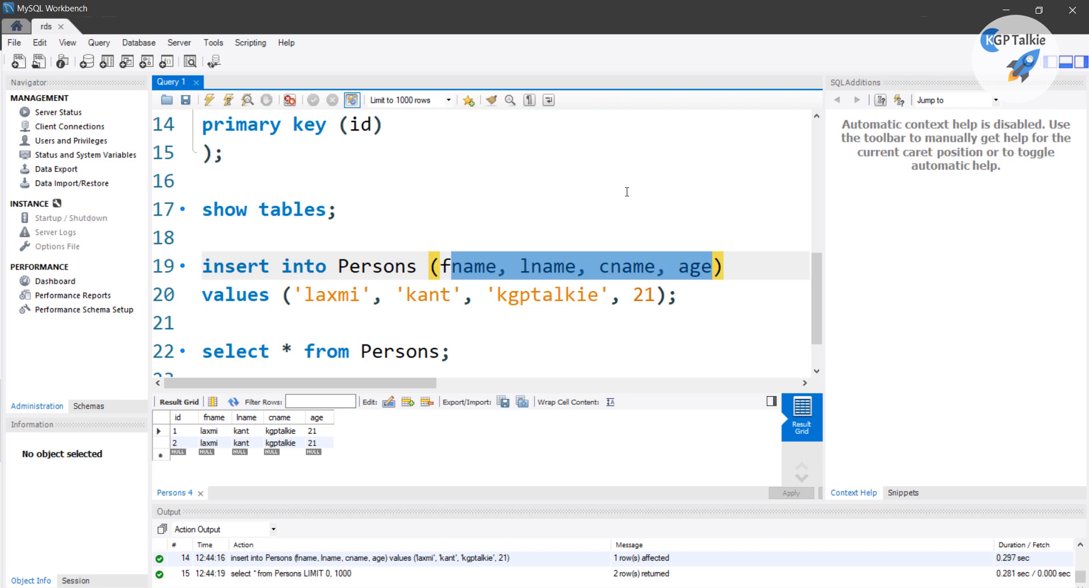
pyautogui.scroll(3, 584, 228)
pyautogui.moveTo(385, 241); pyautogui.dragTo(541, 245)
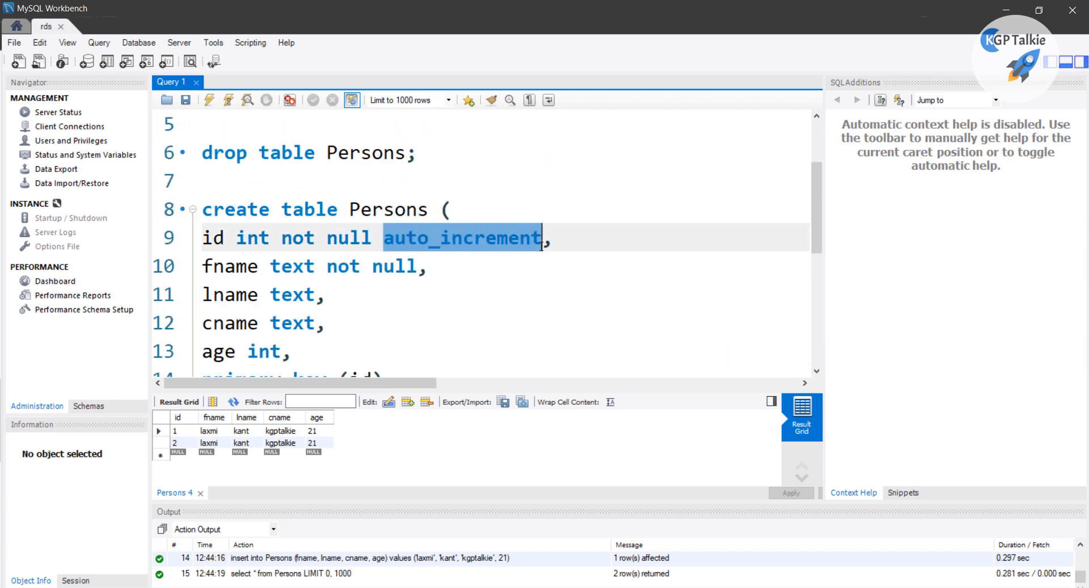
pyautogui.doubleClick(213, 237)
pyautogui.doubleClick(431, 237)
pyautogui.scroll(-1, 432, 238)
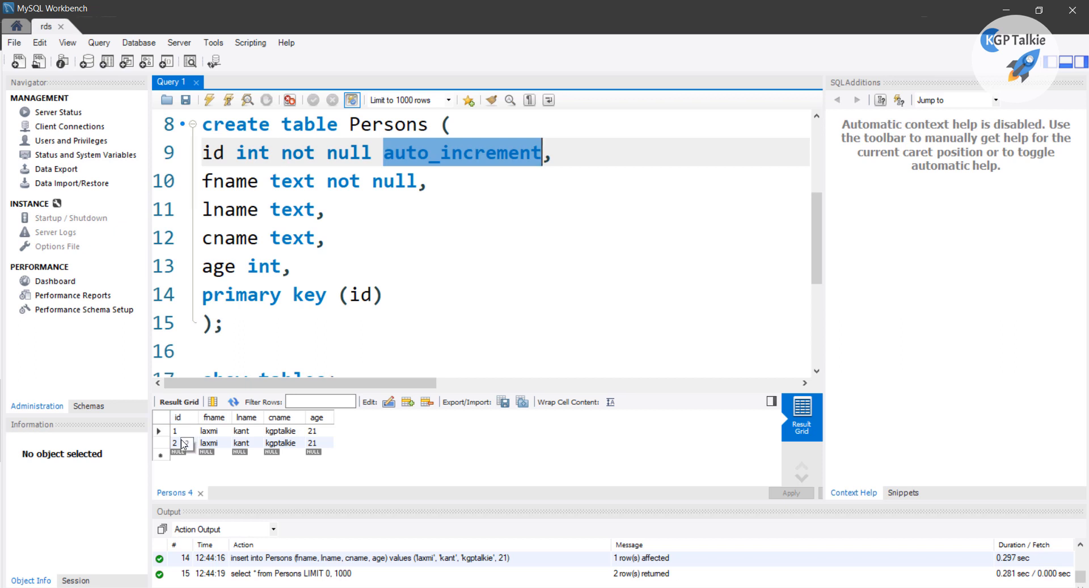
pyautogui.click(371, 355)
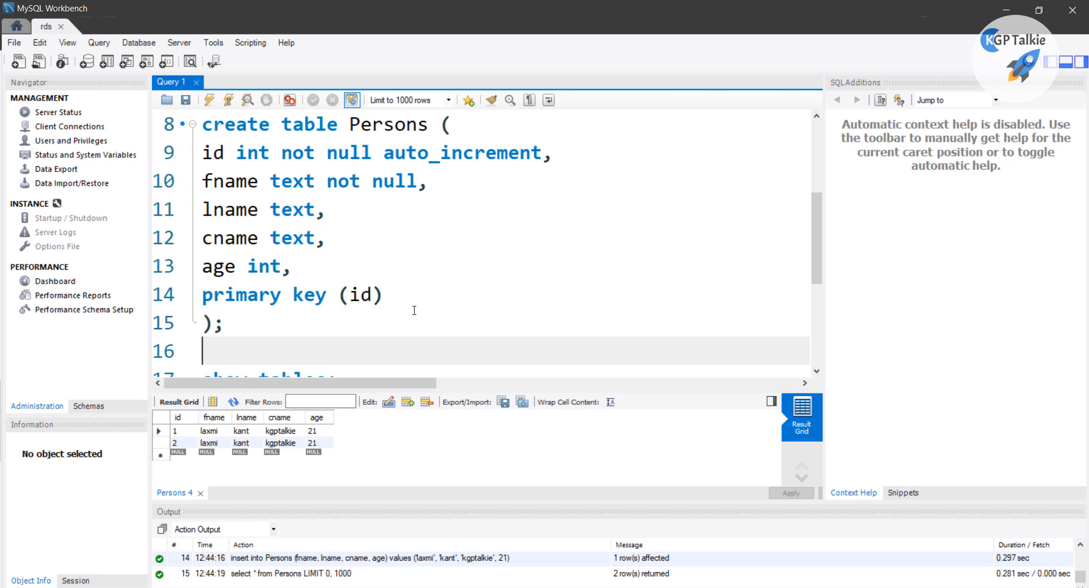
pyautogui.scroll(3, 374, 258)
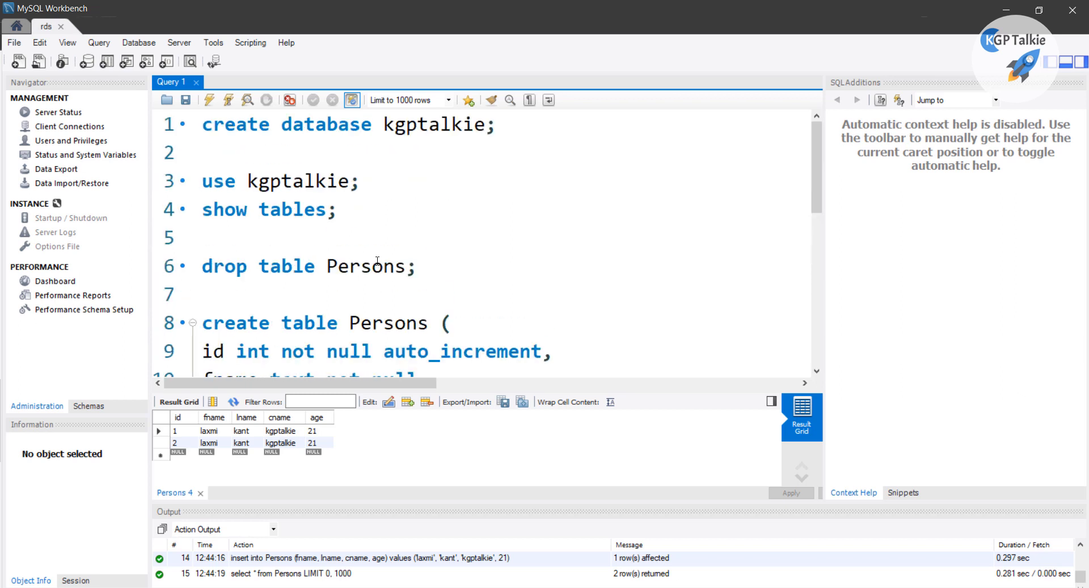
pyautogui.scroll(-4, 408, 243)
pyautogui.scroll(-1, 439, 230)
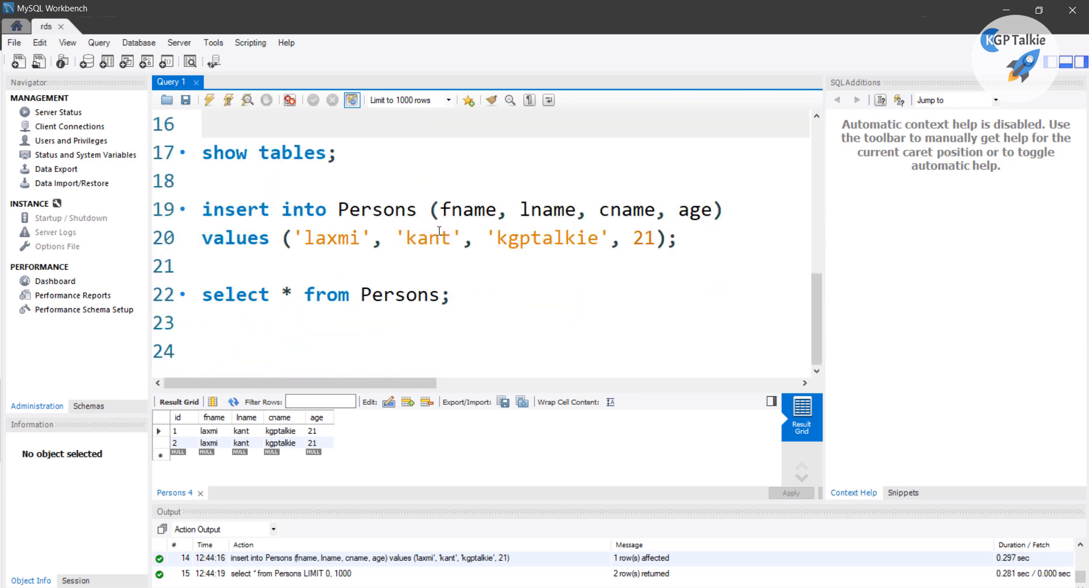
pyautogui.scroll(5, 439, 230)
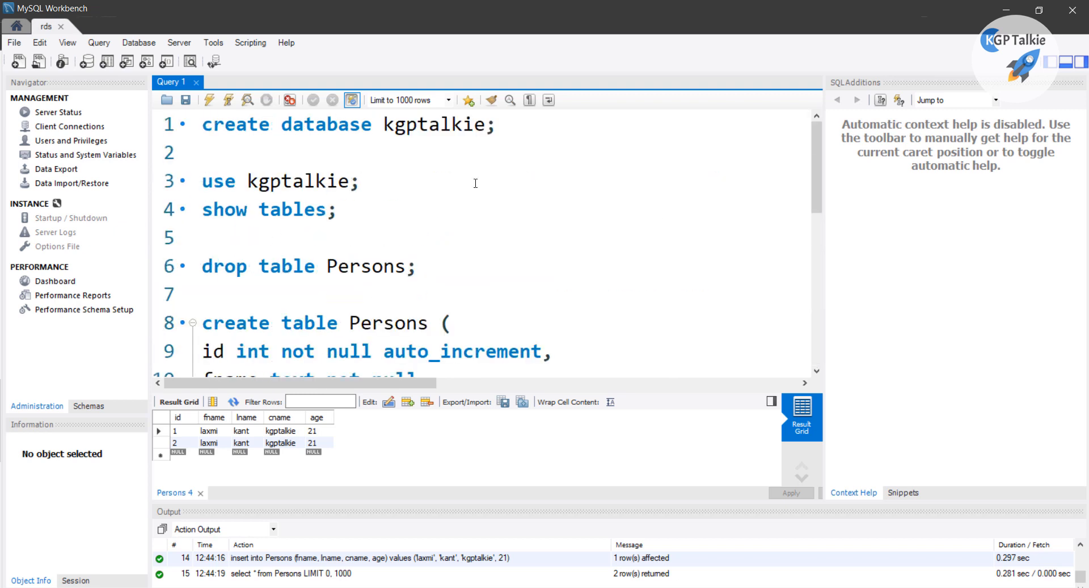